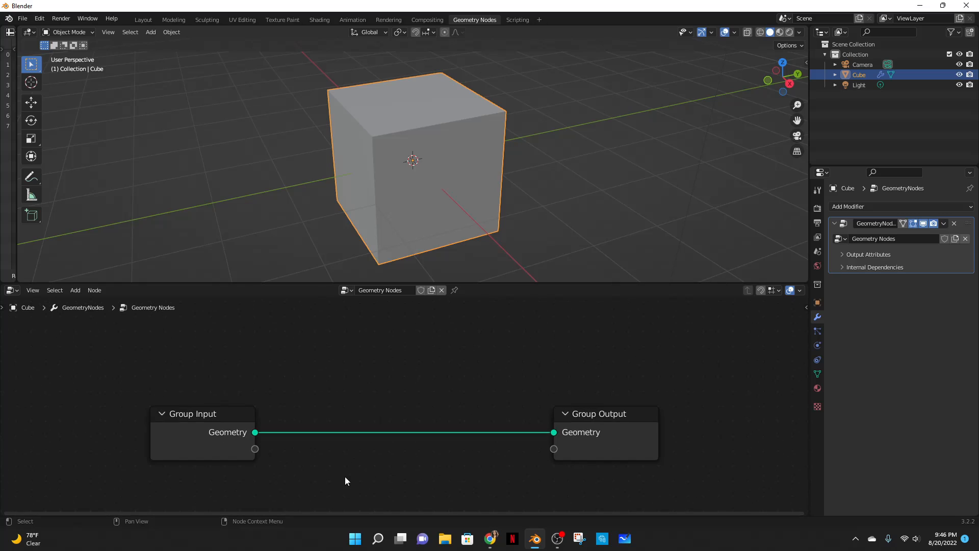
# Step: Disconnect the Group Input geometry from the Group Output node
pyautogui.moveTo(589, 442); pyautogui.dragTo(404, 439)
pyautogui.hotkey('shift', 'a')
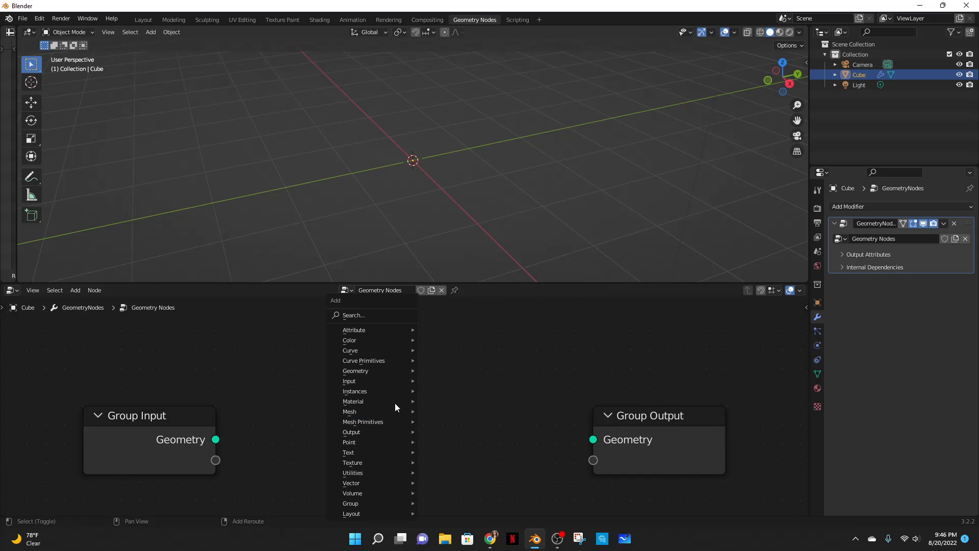
pyautogui.write('string')
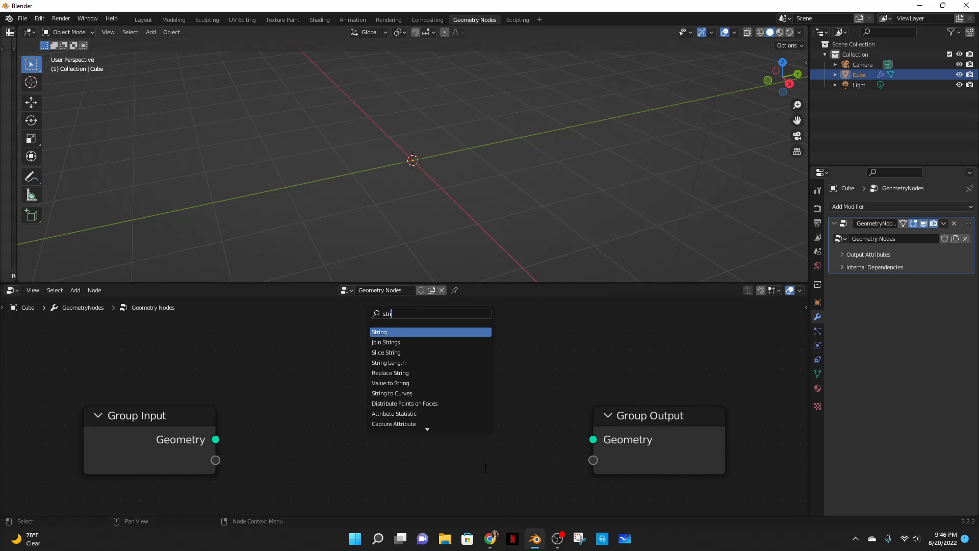
pyautogui.press('Return')
pyautogui.click(452, 464)
pyautogui.press('x')
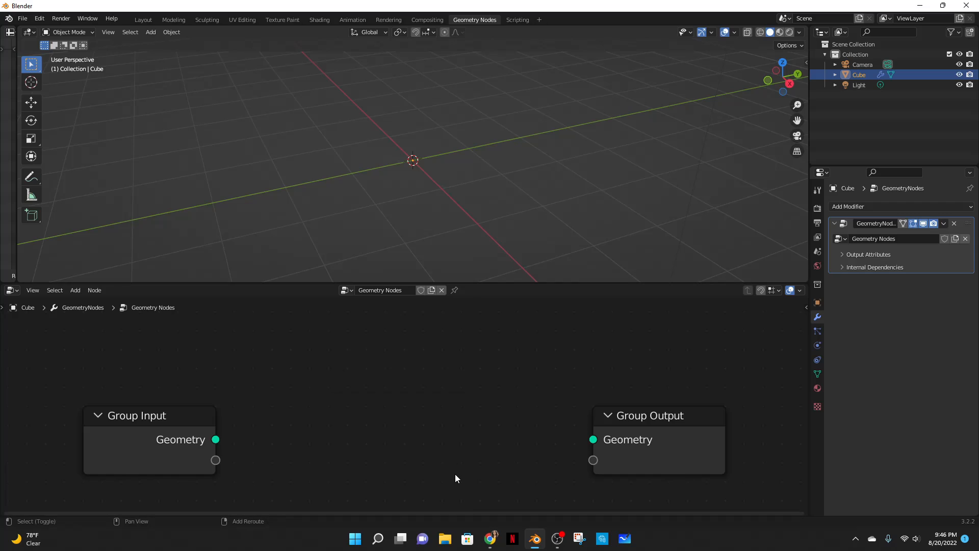
# Step: Add a String to Curves node and connect its Curve Instances output to the Group Output geometry
pyautogui.hotkey('shift', 'a')
pyautogui.click(456, 473)
pyautogui.write('tring')
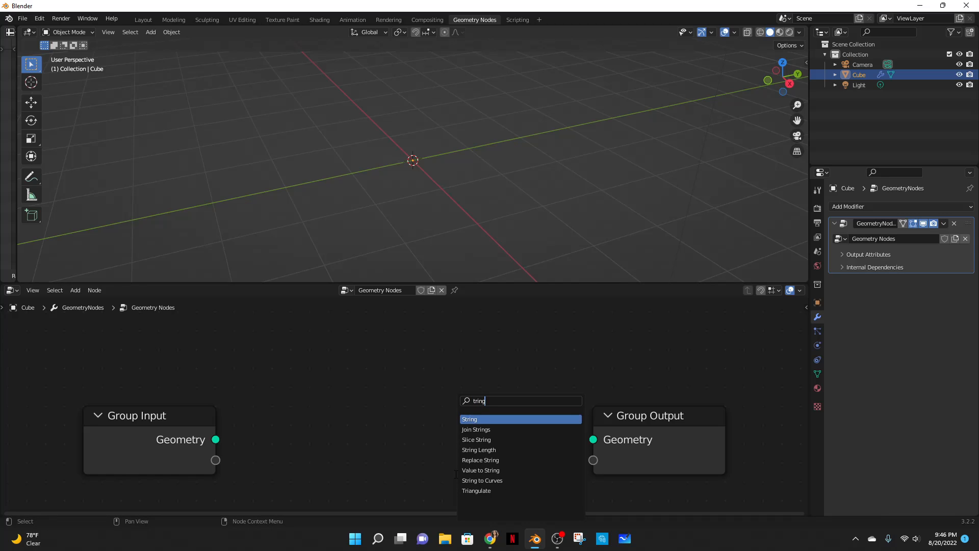
pyautogui.write(' to')
pyautogui.press('Return')
pyautogui.click(268, 348)
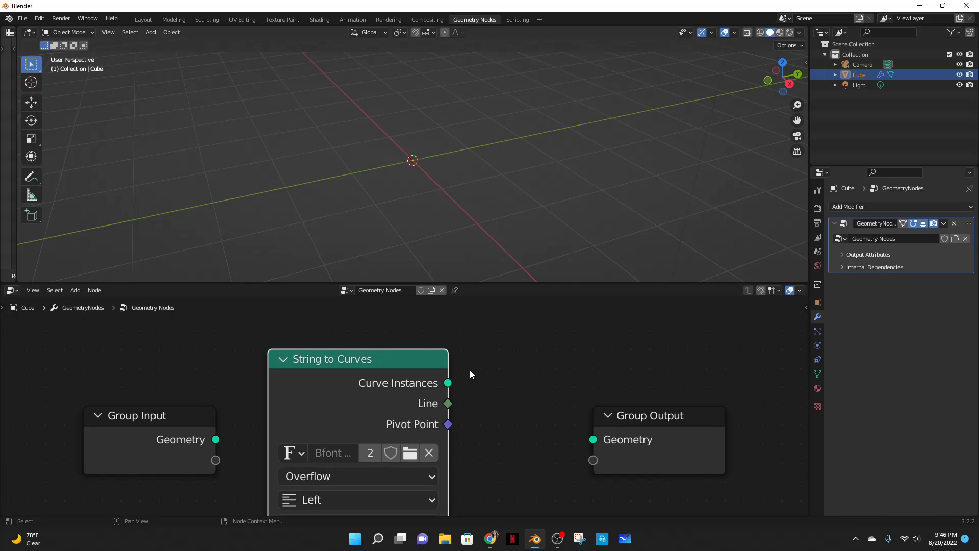
pyautogui.moveTo(447, 386); pyautogui.dragTo(636, 400)
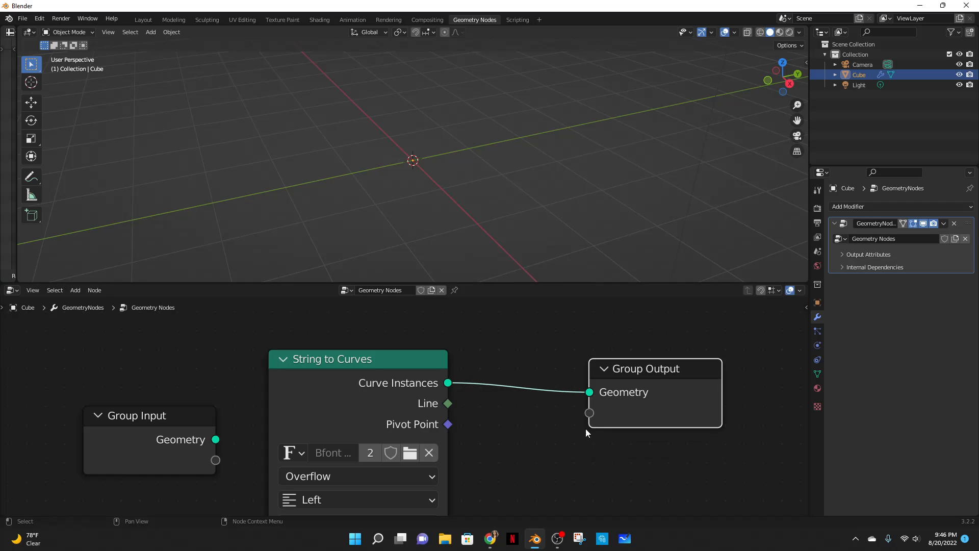
# Step: Set the String value of the String to Curves node to CHEMISTRY
pyautogui.moveTo(559, 451); pyautogui.dragTo(663, 322, button='middle')
pyautogui.scroll(3, 563, 387)
pyautogui.moveTo(644, 435); pyautogui.dragTo(648, 385, button='middle')
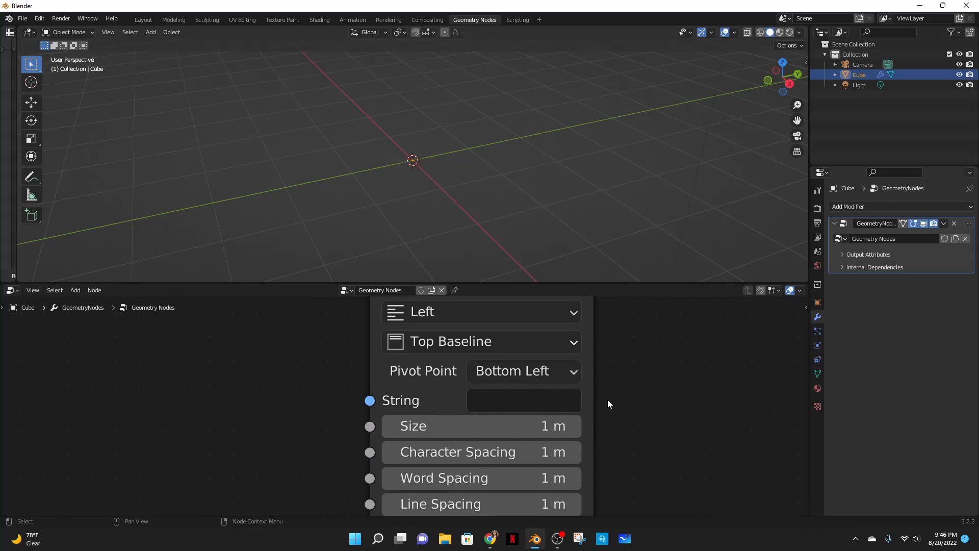
pyautogui.click(544, 401)
pyautogui.write('CHEMISTRY')
pyautogui.press('Return')
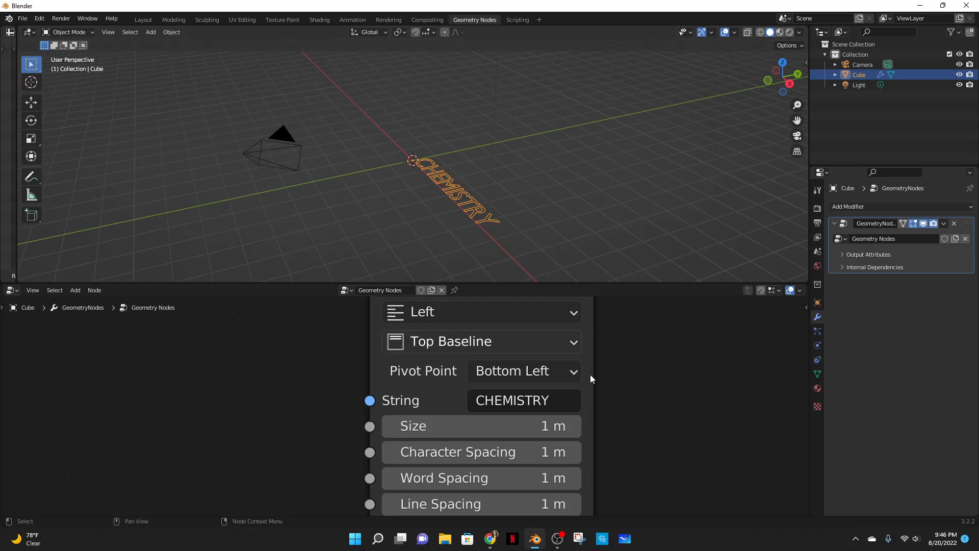
# Step: Insert a Transform node on the link between String to Curves and Group Output
pyautogui.scroll(5, 589, 374)
pyautogui.hscroll(5, 590, 375)
pyautogui.scroll(-2, 421, 322)
pyautogui.moveTo(456, 379); pyautogui.dragTo(434, 431, button='middle')
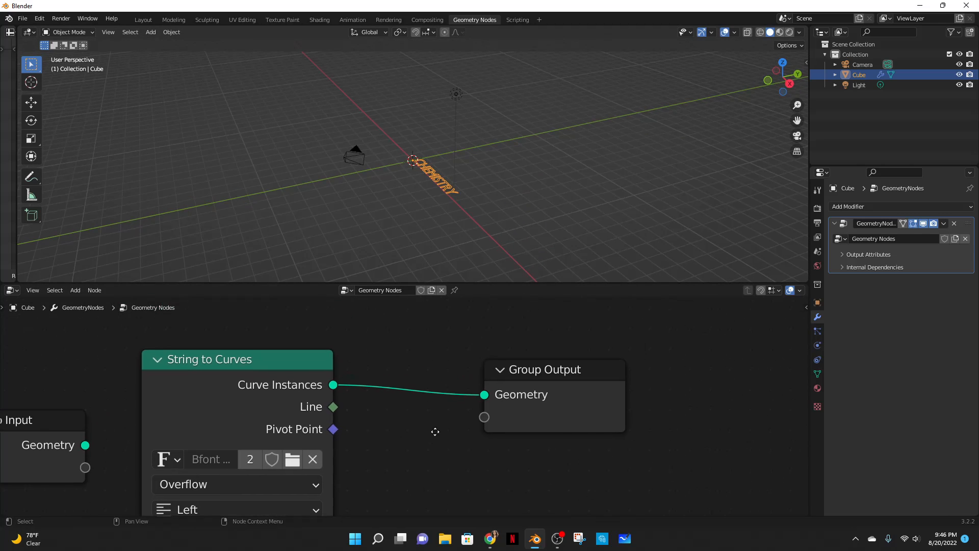
pyautogui.hotkey('shift', 'a')
pyautogui.click(414, 315)
pyautogui.write('tran')
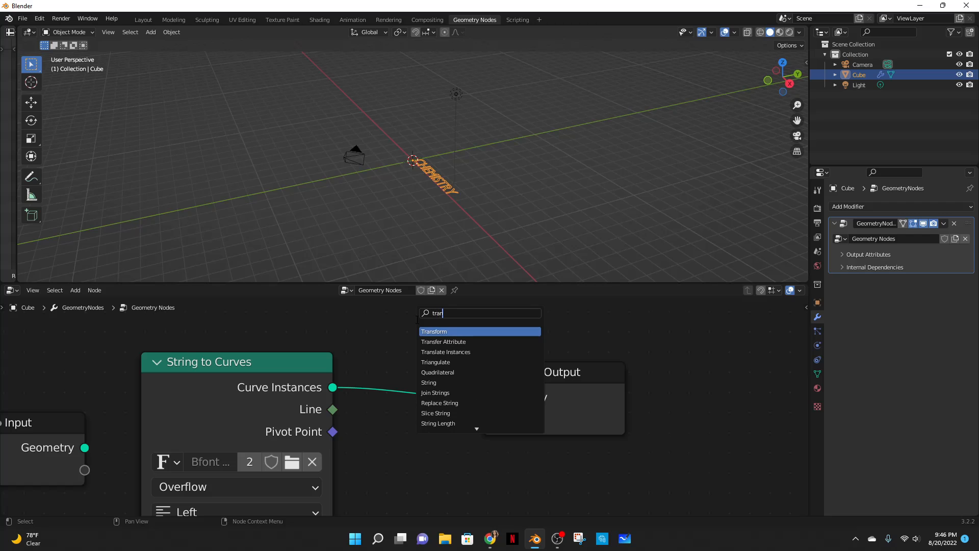
pyautogui.press('Return')
pyautogui.click(406, 366)
# Step: Set the Transform node's X rotation to 90° so the text stands upright
pyautogui.moveTo(645, 417); pyautogui.dragTo(606, 341, button='middle')
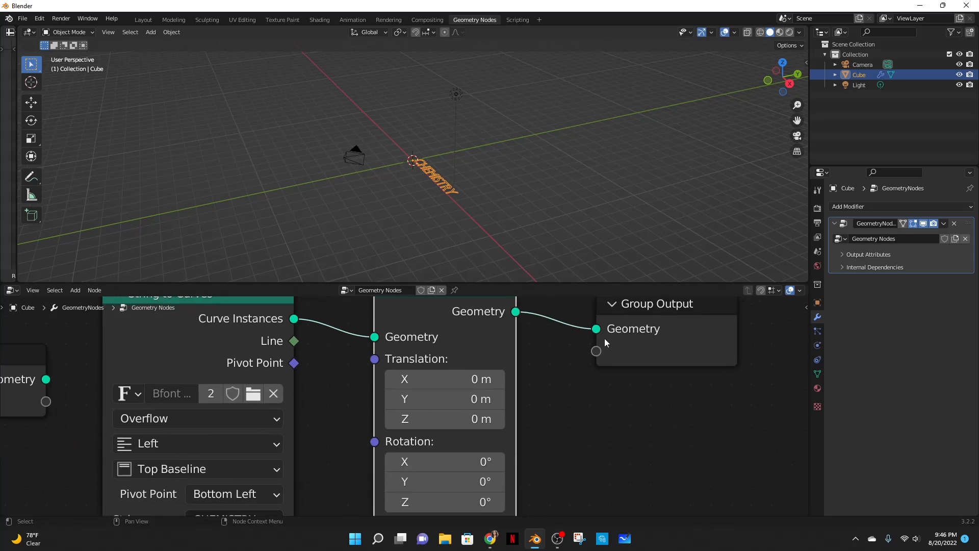
pyautogui.scroll(2, 605, 340)
pyautogui.moveTo(597, 425); pyautogui.dragTo(609, 339, button='middle')
pyautogui.click(447, 395)
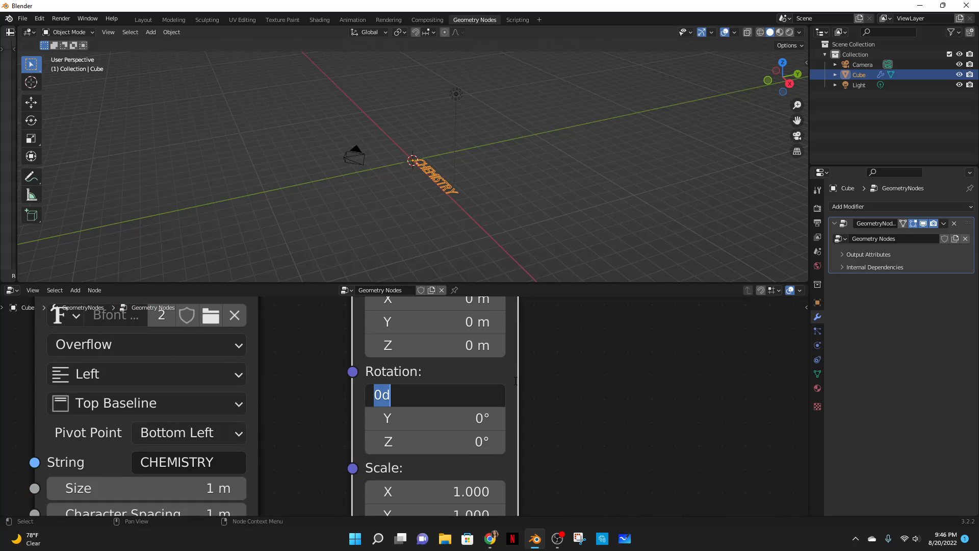
pyautogui.press('Return')
pyautogui.moveTo(460, 206); pyautogui.dragTo(530, 188, button='middle')
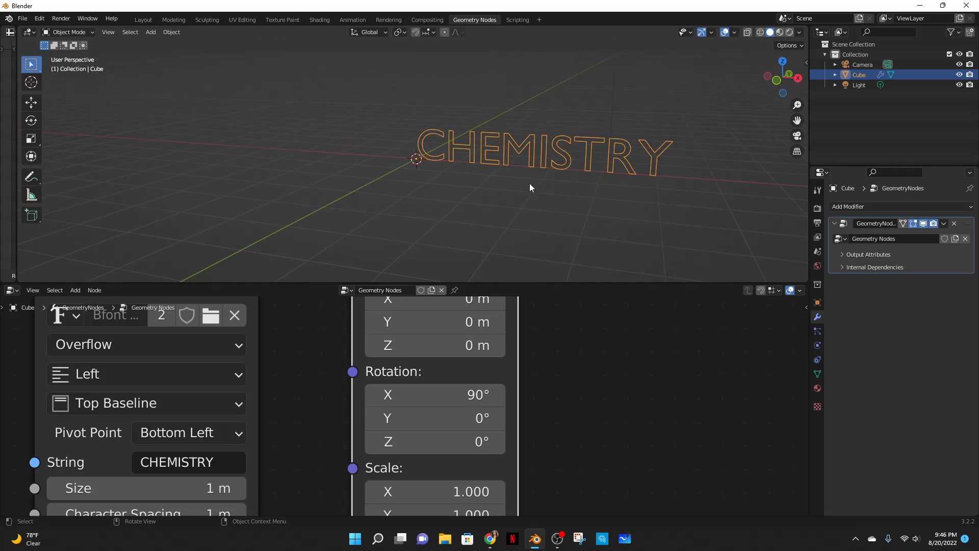
pyautogui.moveTo(672, 208); pyautogui.dragTo(664, 243, button='middle')
# Step: Insert a Fill Curve node between Transform and Group Output and set its fill mode to N-gons
pyautogui.moveTo(647, 326); pyautogui.dragTo(512, 452, button='middle')
pyautogui.moveTo(512, 452); pyautogui.dragTo(650, 430)
pyautogui.click(531, 266)
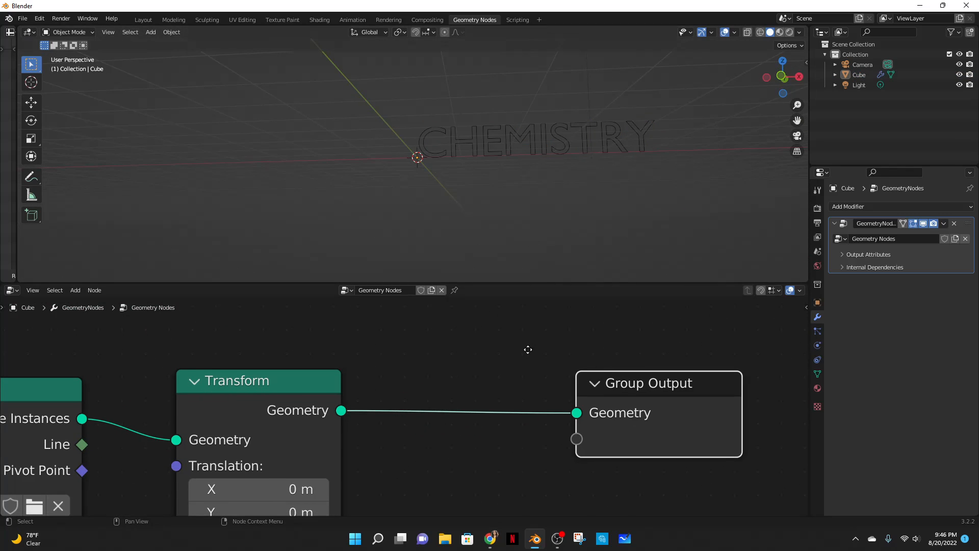
pyautogui.moveTo(482, 378); pyautogui.dragTo(481, 390, button='middle')
pyautogui.hotkey('shift', 'a')
pyautogui.click(438, 316)
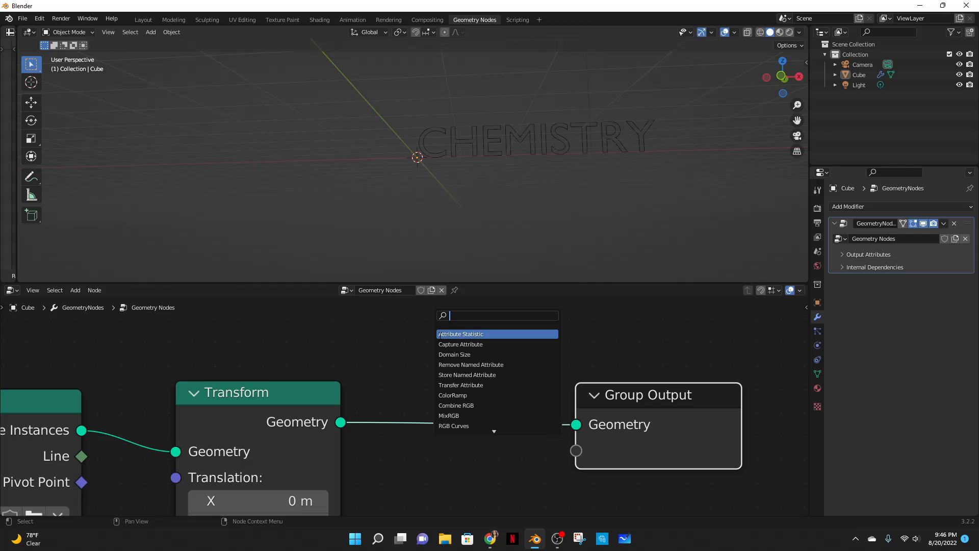
pyautogui.write('fill')
pyautogui.press('Return')
pyautogui.click(546, 413)
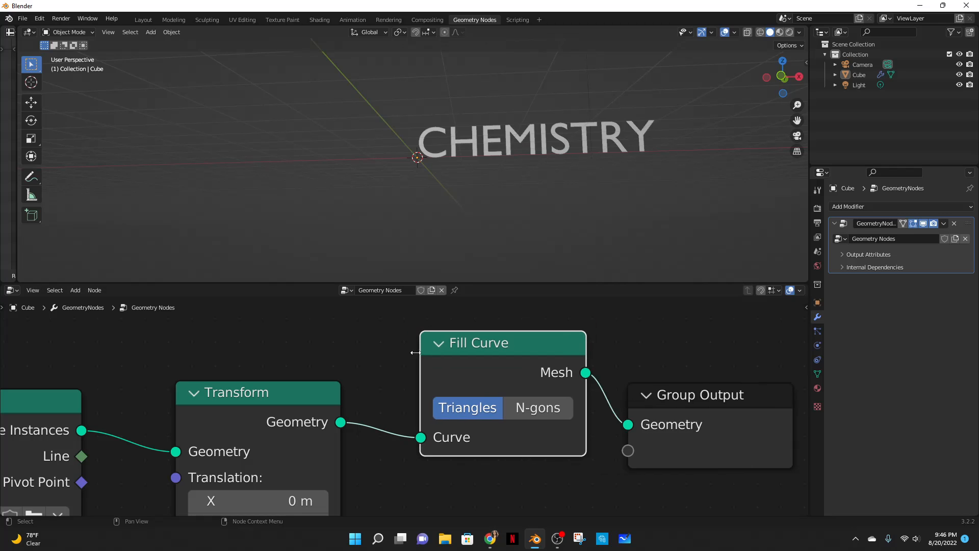
pyautogui.click(546, 413)
pyautogui.moveTo(660, 127); pyautogui.dragTo(643, 153, button='middle')
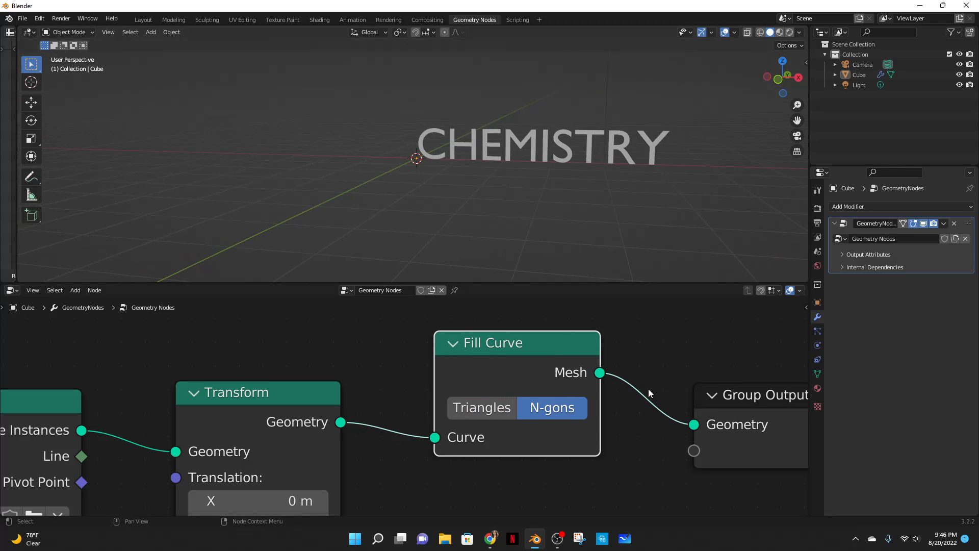
# Step: Insert an Extrude Mesh node between Fill Curve and Group Output
pyautogui.moveTo(647, 389); pyautogui.dragTo(368, 443, button='middle')
pyautogui.hotkey('shift', 'a')
pyautogui.click(324, 315)
pyautogui.write('extru')
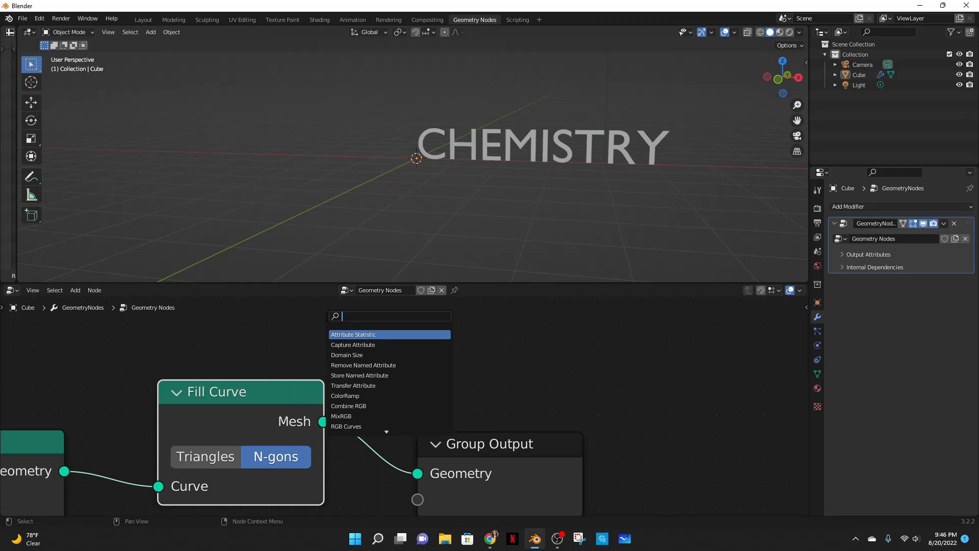
pyautogui.press('Return')
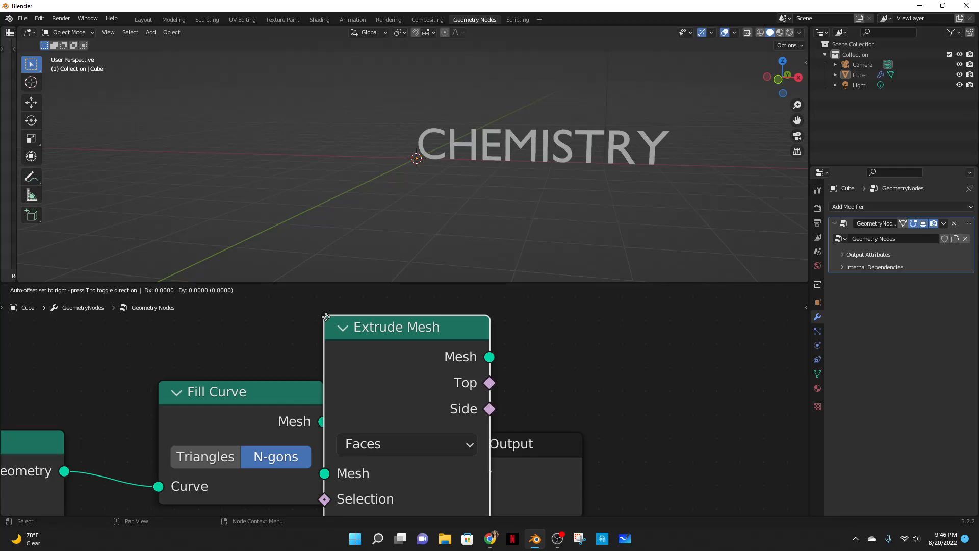
pyautogui.click(341, 416)
# Step: Set the Extrude Mesh node's Offset Scale to 0.1 and check the text's thickness
pyautogui.moveTo(583, 461); pyautogui.dragTo(593, 370, button='middle')
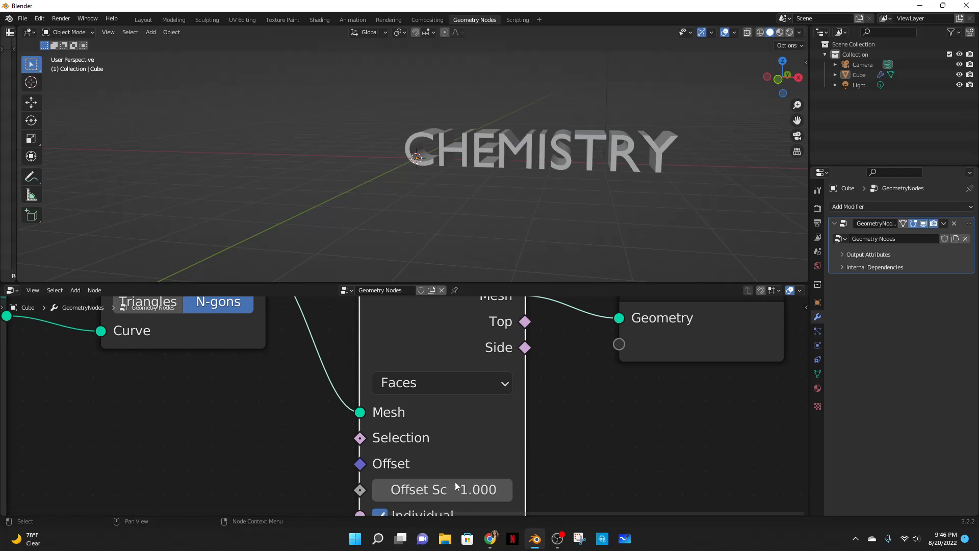
pyautogui.click(460, 485)
pyautogui.write('0.1')
pyautogui.press('Return')
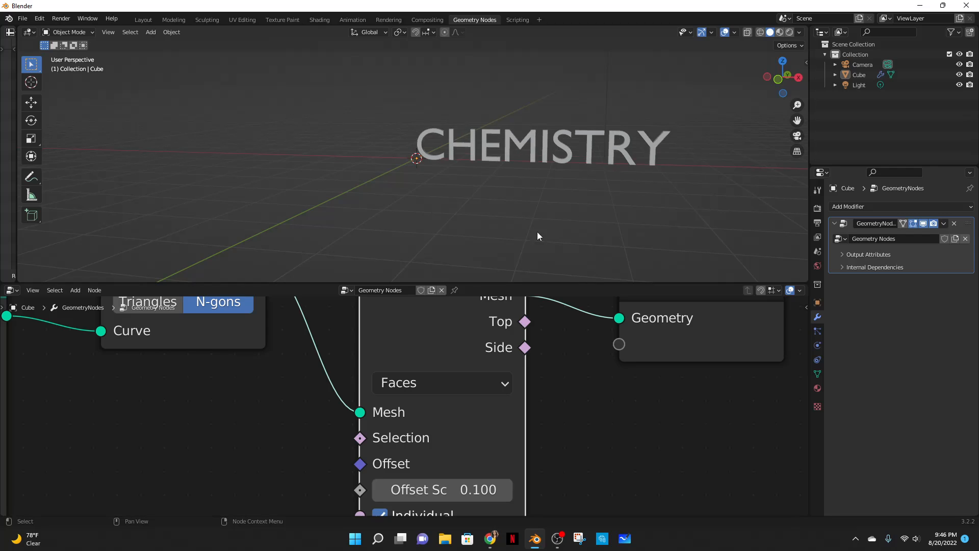
pyautogui.moveTo(536, 231); pyautogui.dragTo(586, 245, button='middle')
# Step: Insert a Join Geometry node between Extrude Mesh and Group Output
pyautogui.moveTo(569, 467); pyautogui.dragTo(485, 340, button='middle')
pyautogui.hotkey('shift', 'a')
pyautogui.click(464, 315)
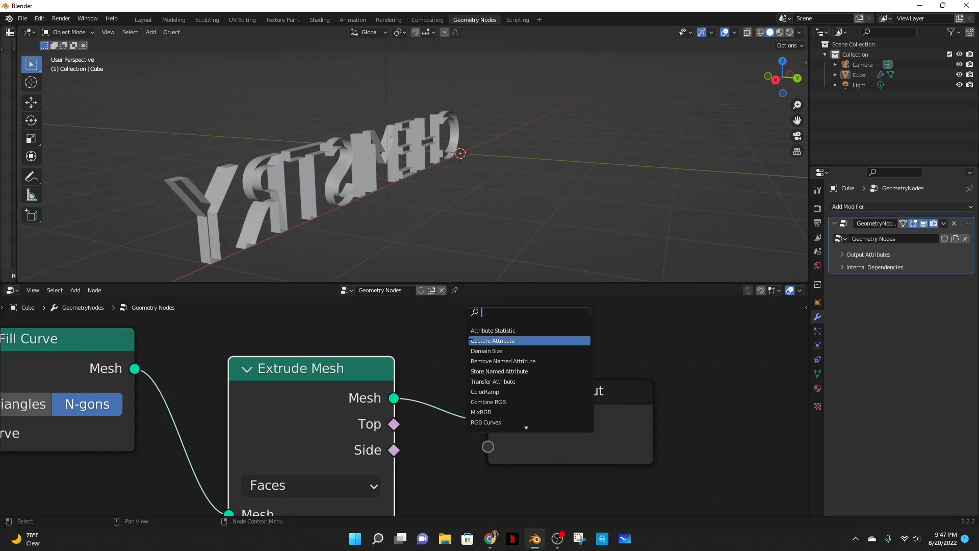
pyautogui.write('join')
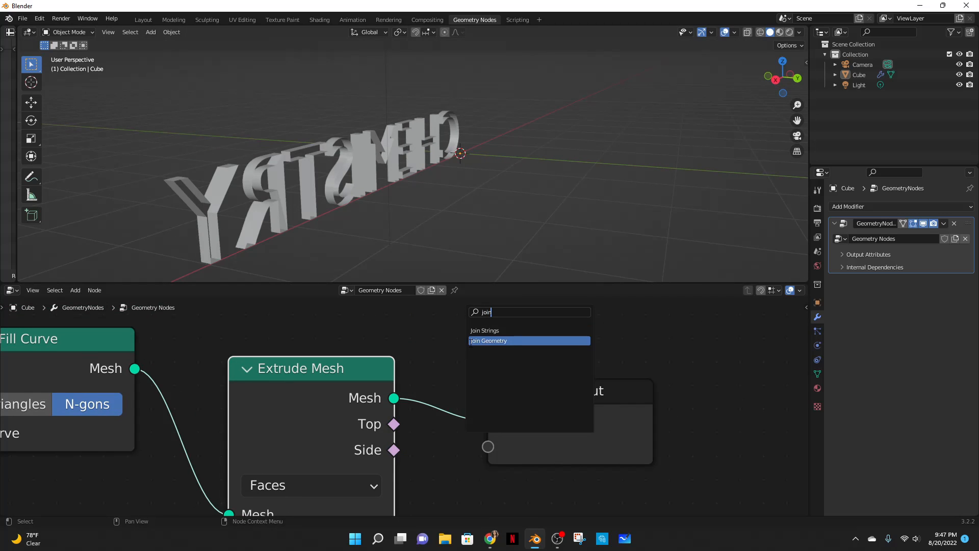
pyautogui.click(488, 340)
pyautogui.click(511, 394)
pyautogui.scroll(-1, 408, 402)
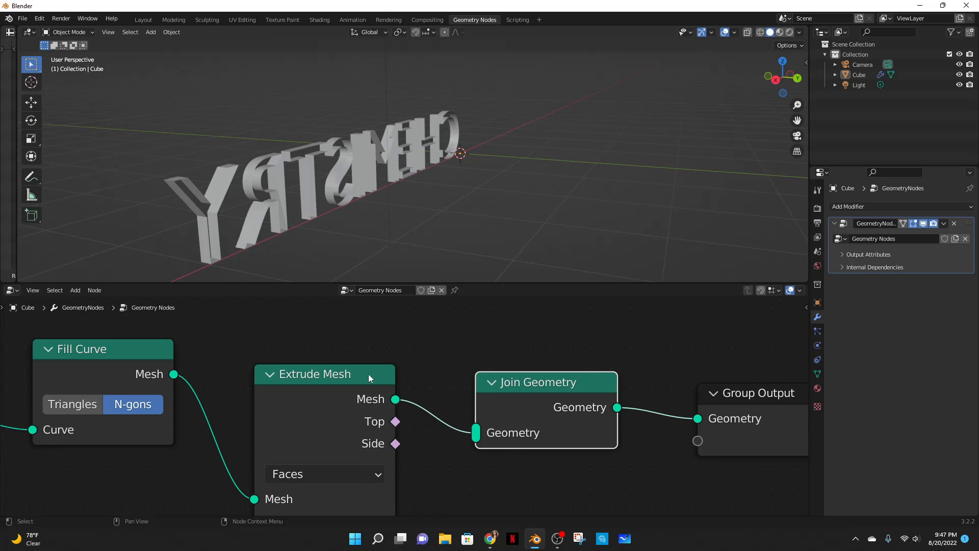
# Step: Reposition the Extrude Mesh node and connect Fill Curve's Mesh output to Join Geometry as well
pyautogui.moveTo(273, 384); pyautogui.dragTo(261, 349)
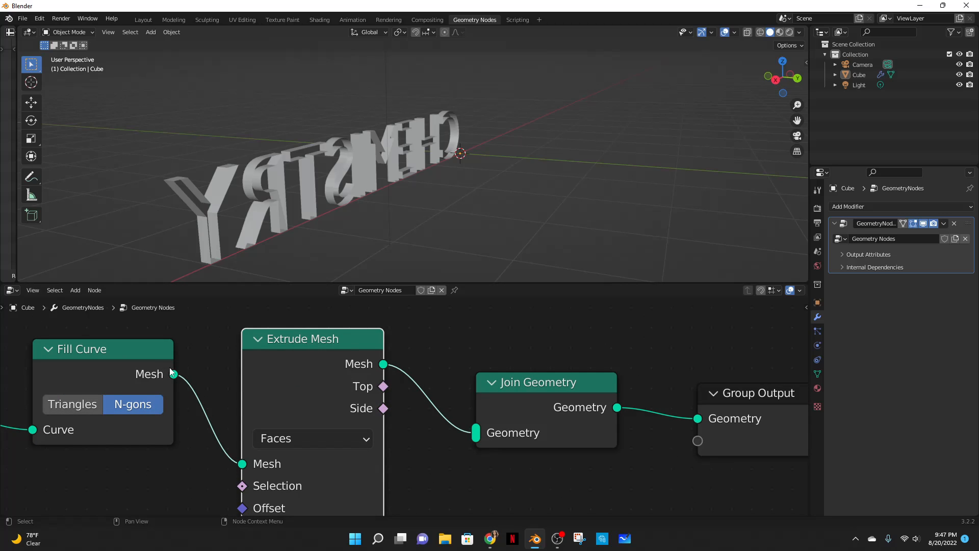
pyautogui.moveTo(173, 374); pyautogui.dragTo(475, 432)
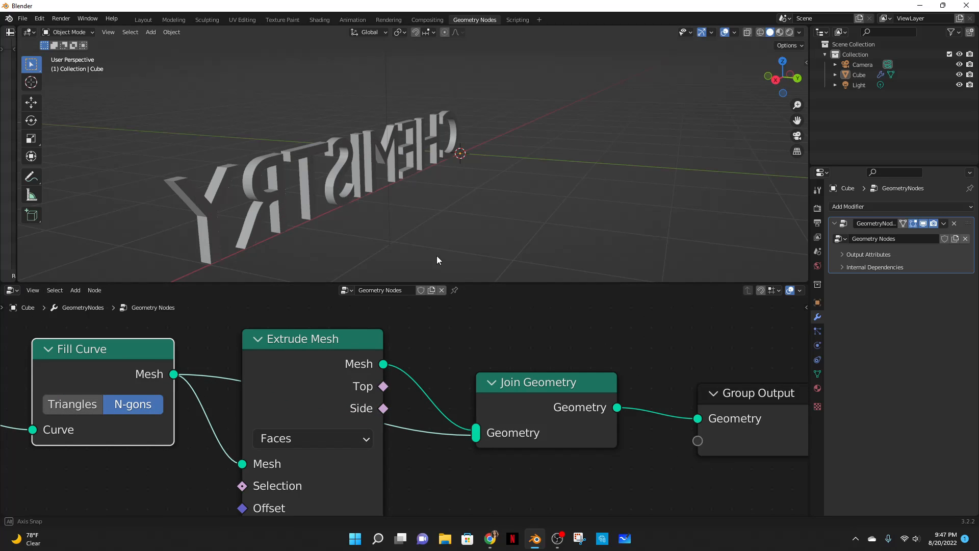
pyautogui.moveTo(437, 260); pyautogui.dragTo(571, 265, button='middle')
pyautogui.scroll(-2, 494, 391)
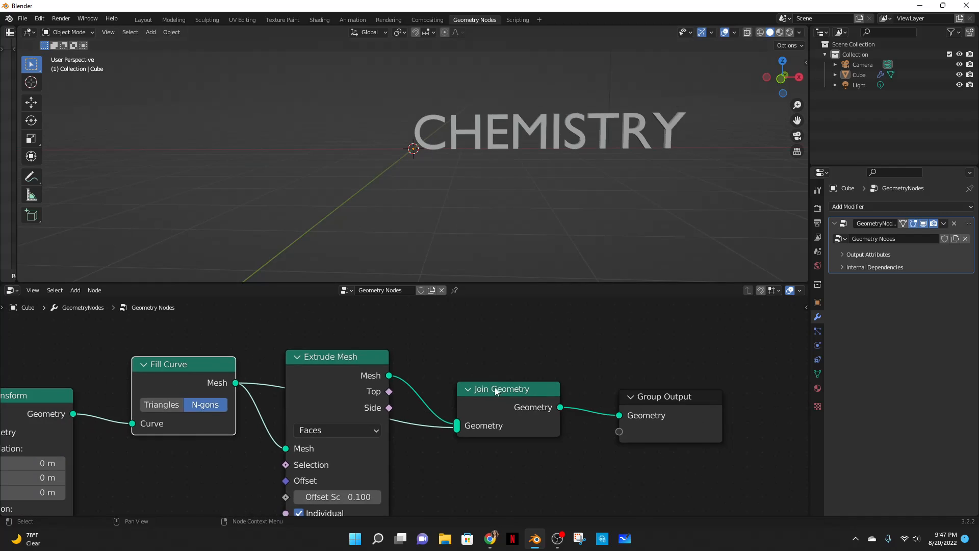
# Step: Open the font file browser from the String to Curves node
pyautogui.moveTo(494, 387); pyautogui.dragTo(707, 367, button='middle')
pyautogui.moveTo(243, 340); pyautogui.dragTo(463, 404, button='middle')
pyautogui.scroll(3, 510, 439)
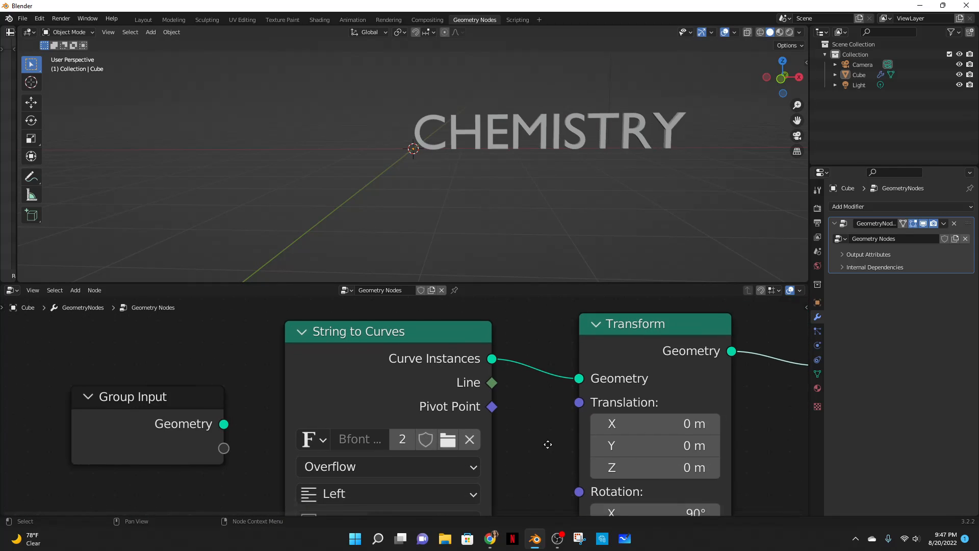
pyautogui.click(480, 432)
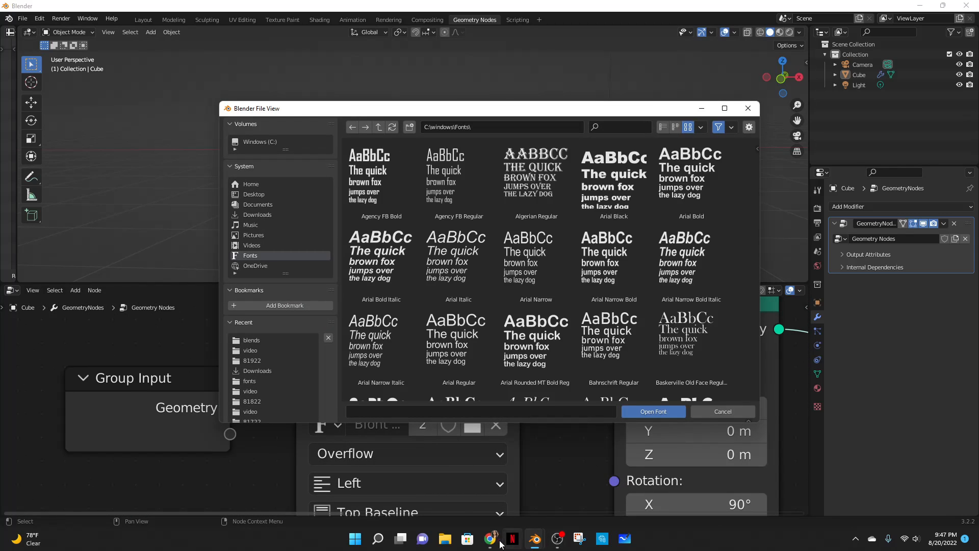
# Step: Switch to Chrome to view the Tilez font page on dafont.com, and return to Blender
pyautogui.moveTo(490, 538)
pyautogui.click(488, 484)
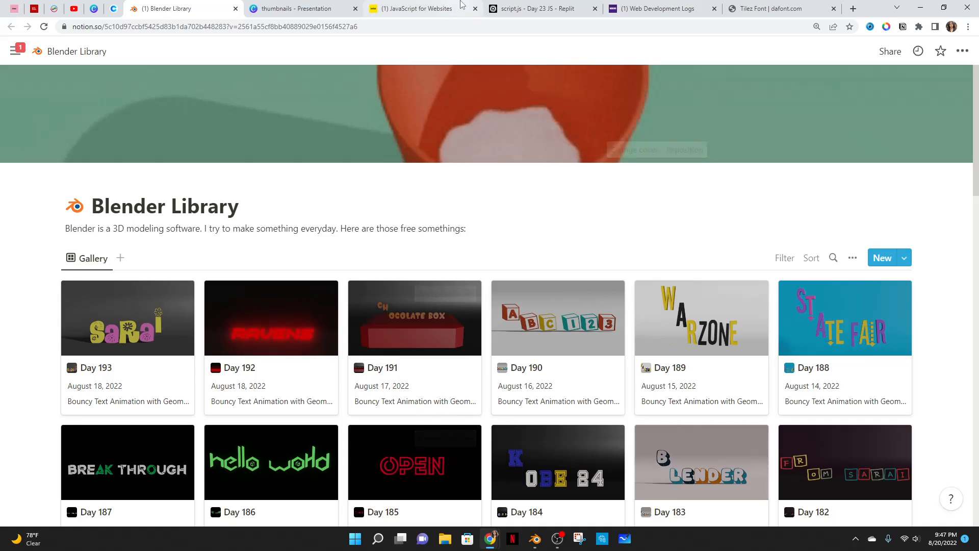
pyautogui.click(739, 10)
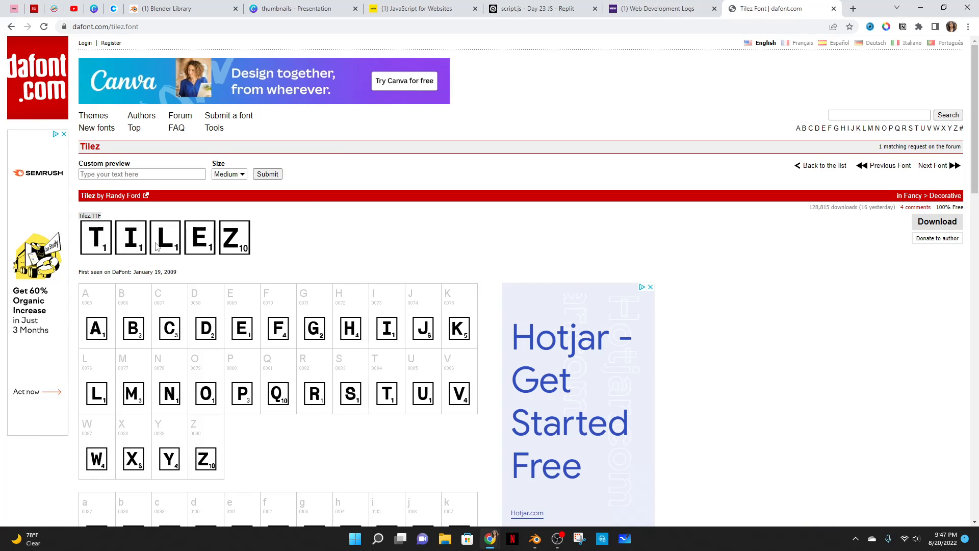
pyautogui.click(921, 8)
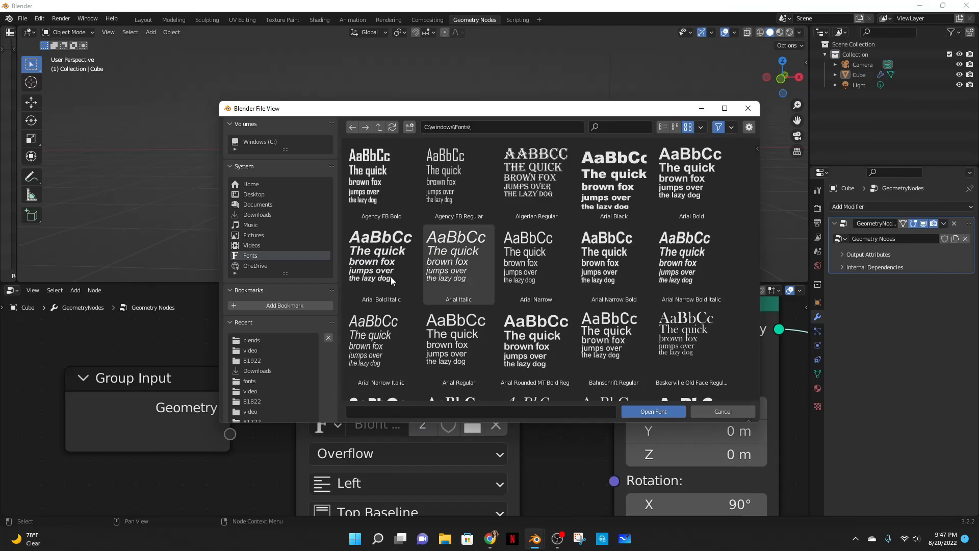
# Step: Load the Tilez font from the fonts folder on the Desktop and frame the whole text
pyautogui.click(286, 193)
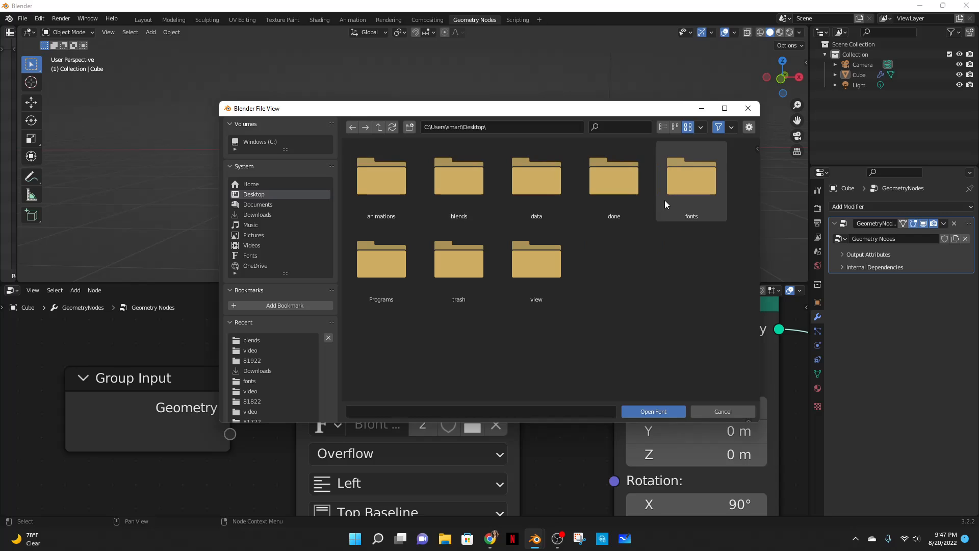
pyautogui.doubleClick(665, 200)
pyautogui.doubleClick(458, 255)
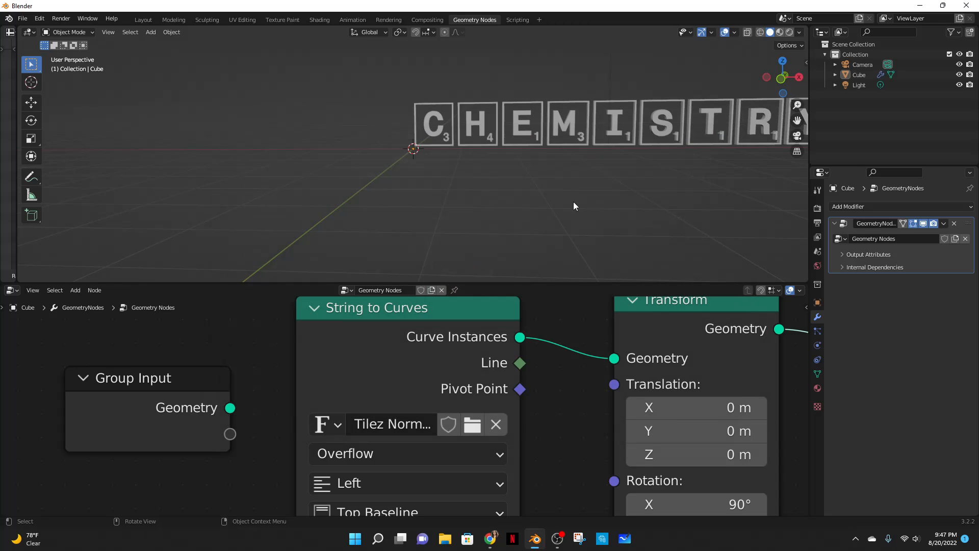
pyautogui.keyDown('shift'); pyautogui.moveTo(691, 204); pyautogui.dragTo(604, 243, button='middle'); pyautogui.keyUp('shift')
pyautogui.scroll(-6, 643, 384)
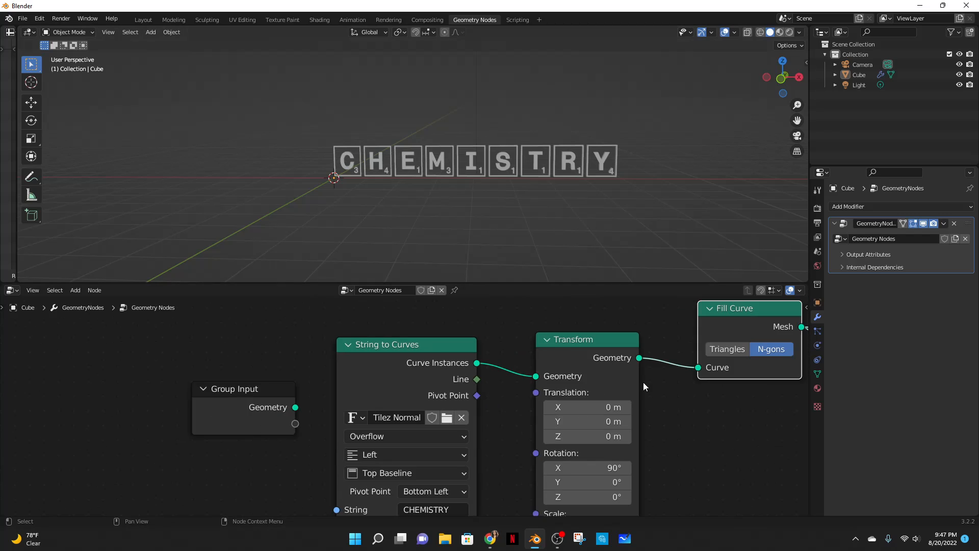
# Step: Insert a Set Material node between Join Geometry and Group Output
pyautogui.moveTo(757, 406); pyautogui.dragTo(217, 431, button='middle')
pyautogui.moveTo(575, 436); pyautogui.dragTo(423, 386, button='middle')
pyautogui.scroll(2, 424, 386)
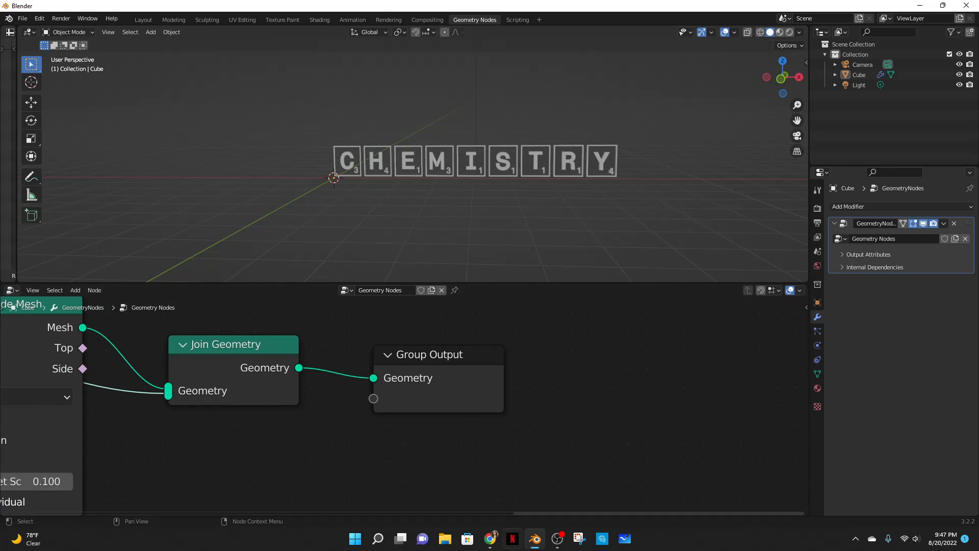
pyautogui.click(561, 538)
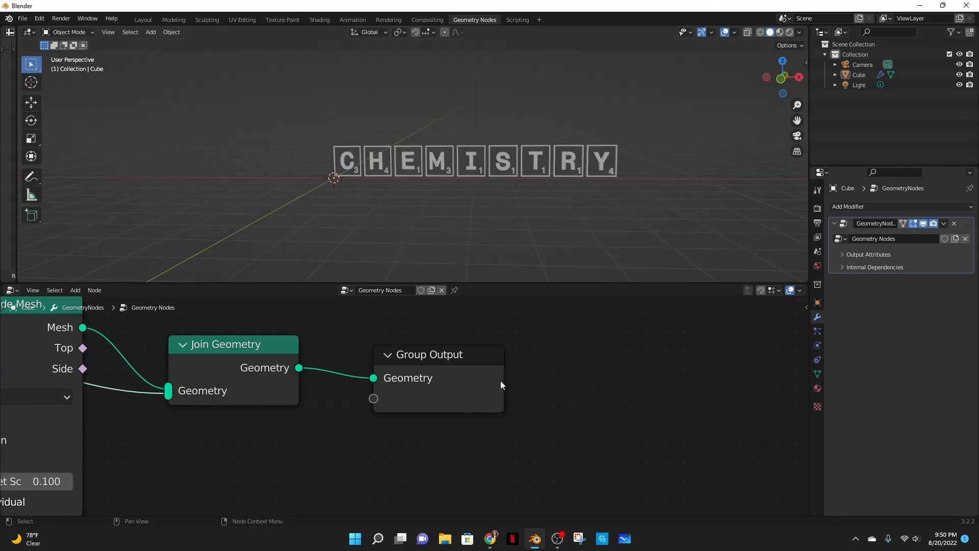
pyautogui.scroll(-2, 451, 378)
pyautogui.moveTo(450, 378); pyautogui.dragTo(470, 405, button='middle')
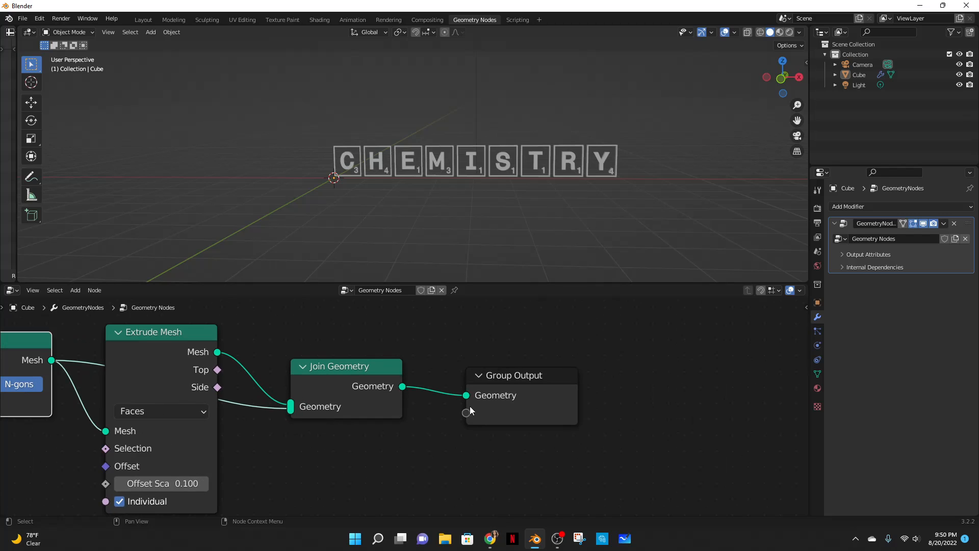
pyautogui.hotkey('shift', 'a')
pyautogui.click(436, 315)
pyautogui.write('set ma')
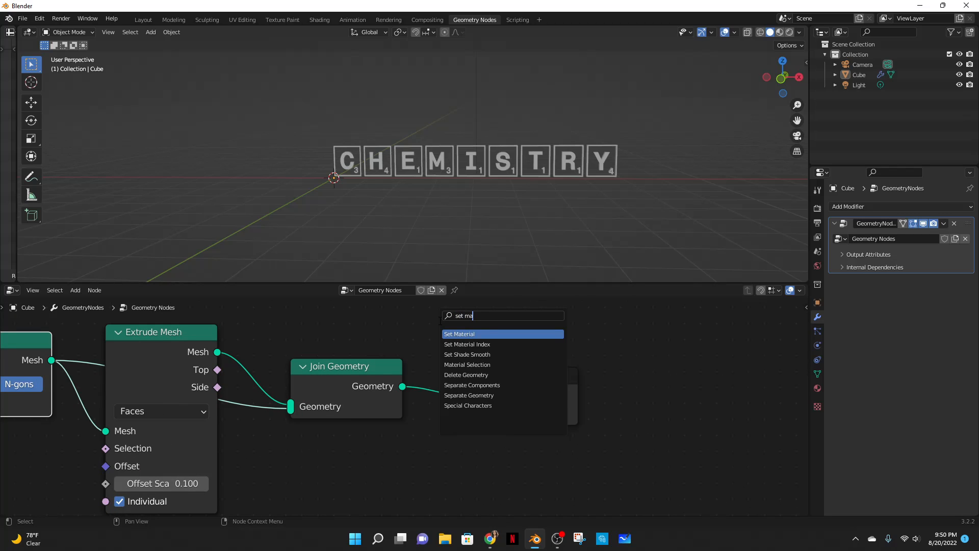
pyautogui.press('Return')
pyautogui.click(514, 393)
pyautogui.scroll(2, 514, 393)
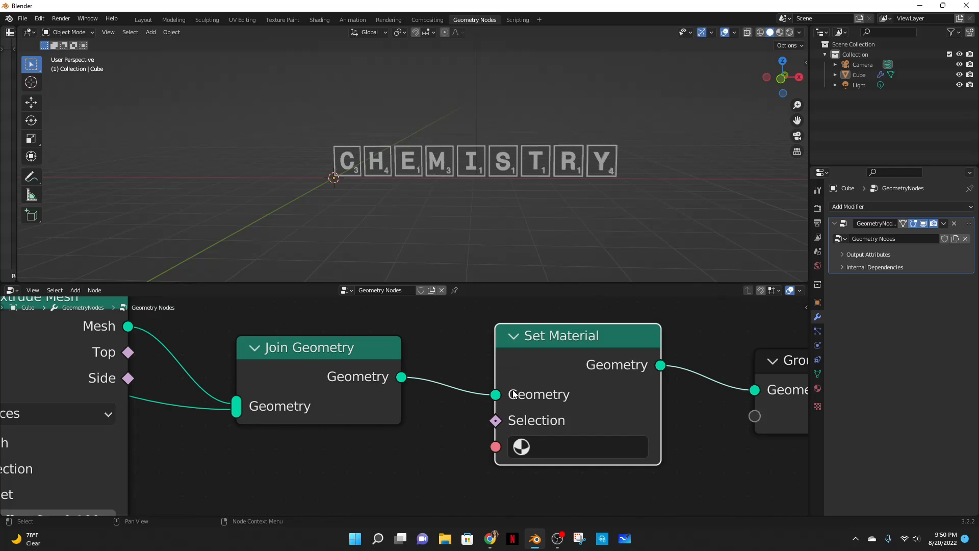
pyautogui.scroll(-2, 714, 375)
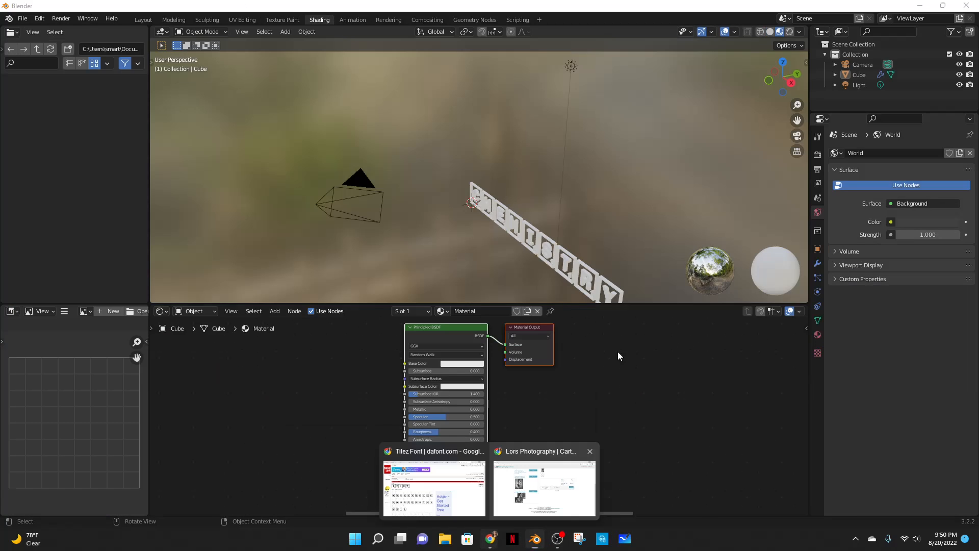
# Step: Switch to Chrome and open the Coolors palette generator in a new tab
pyautogui.hotkey('alt', 'Tab')
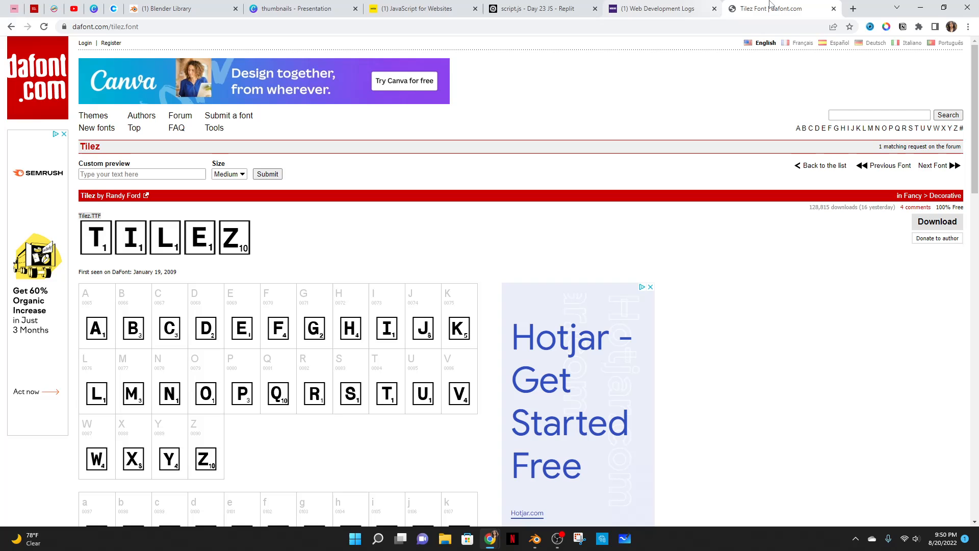
pyautogui.click(853, 8)
pyautogui.write('coloo')
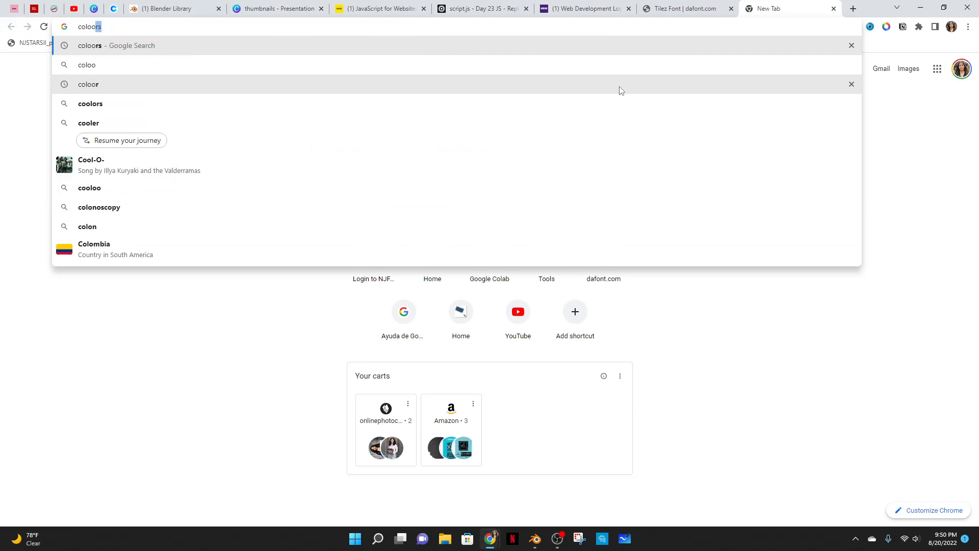
pyautogui.click(620, 86)
pyautogui.click(135, 166)
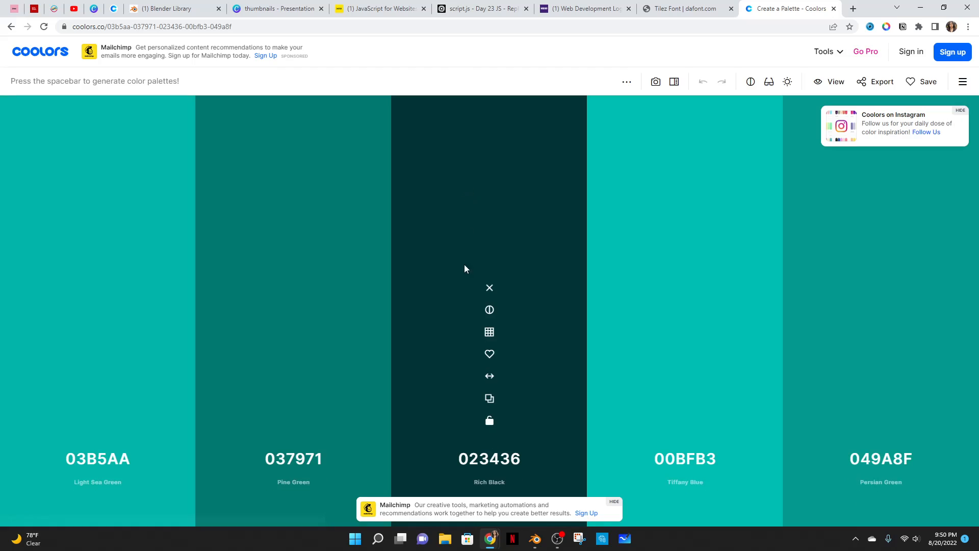
# Step: Browse several randomly generated color palettes in the Coolors generator
pyautogui.press('space')
pyautogui.press('space')
pyautogui.press('space')
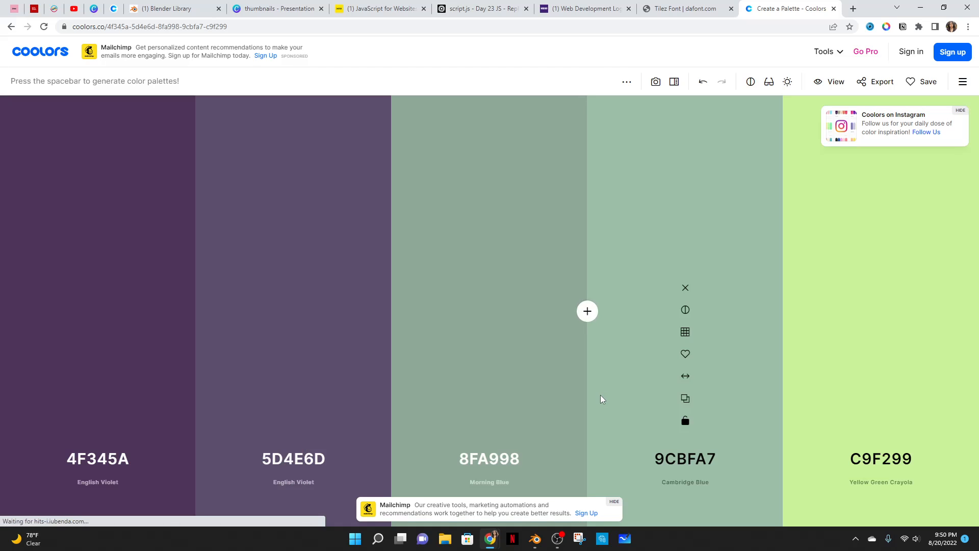
pyautogui.press('space')
pyautogui.press('space')
pyautogui.press('space')
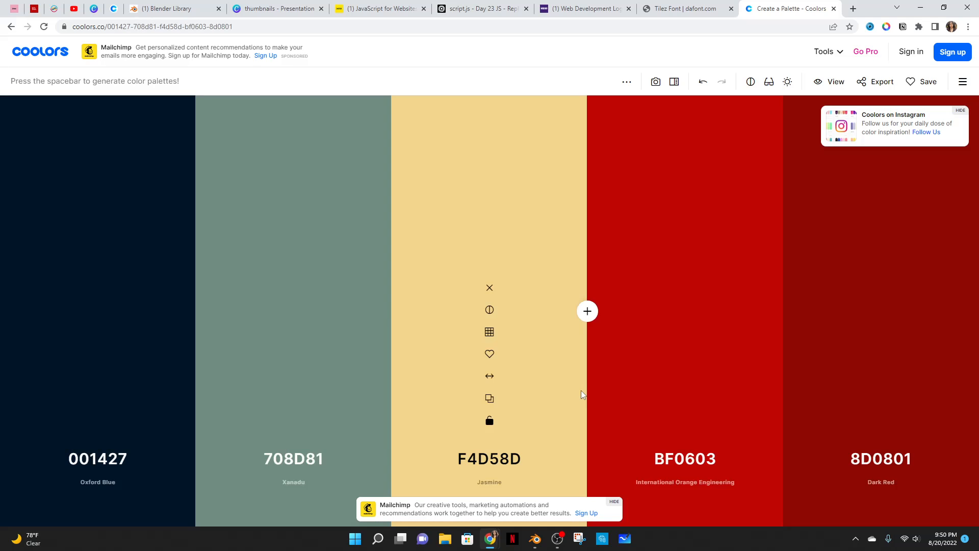
pyautogui.press('space')
pyautogui.press('space')
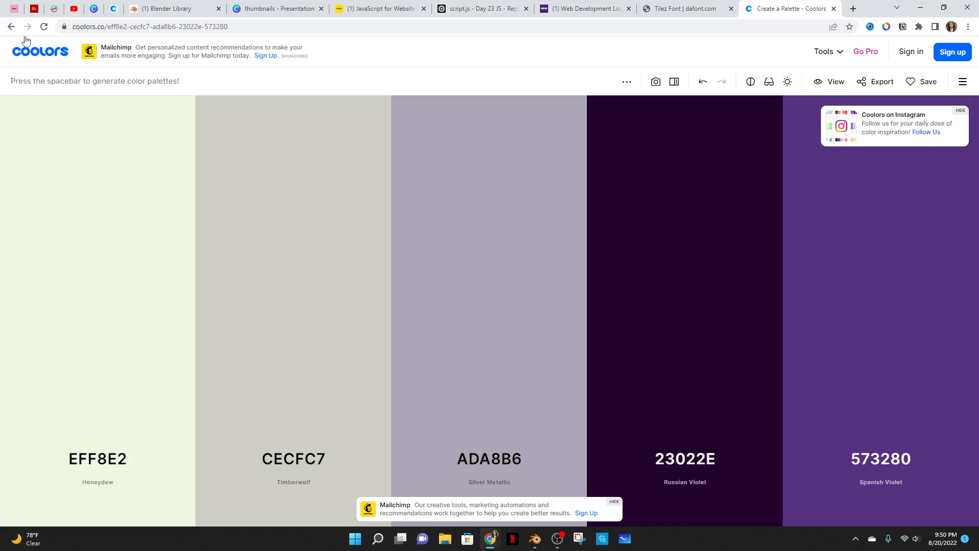
# Step: Open the Coolors trending palettes, copy the amber yellow from the black-red-orange-yellow palette, and return to Blender
pyautogui.click(12, 26)
pyautogui.click(137, 275)
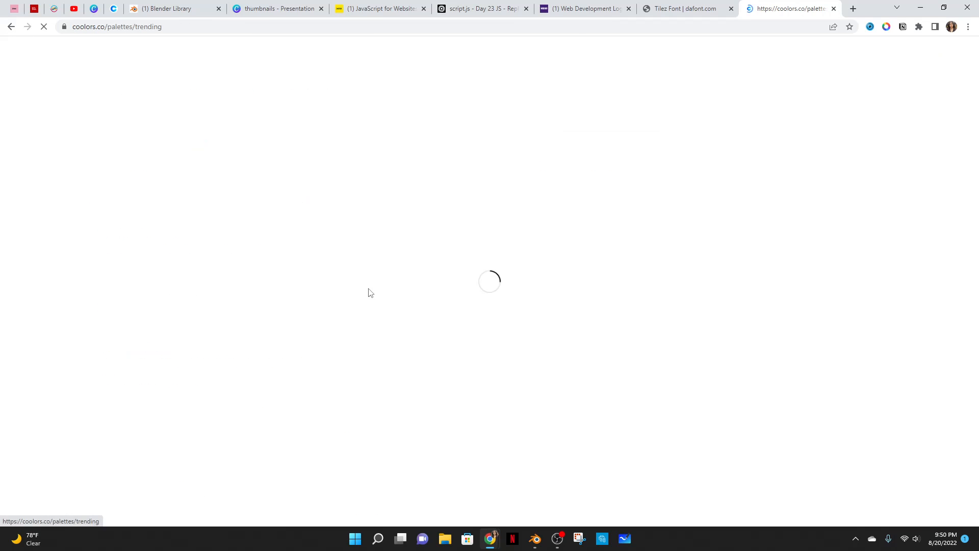
pyautogui.scroll(-4, 338, 275)
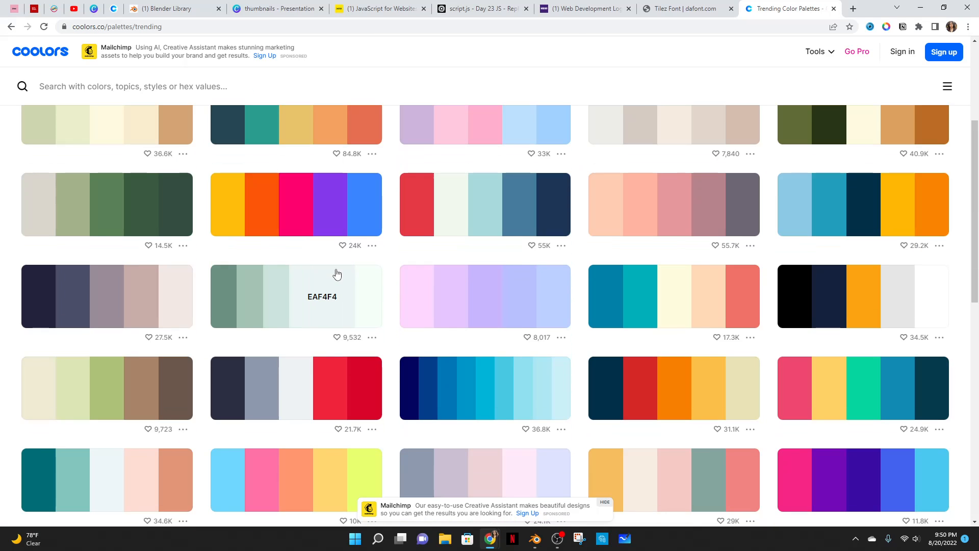
pyautogui.scroll(-7, 334, 269)
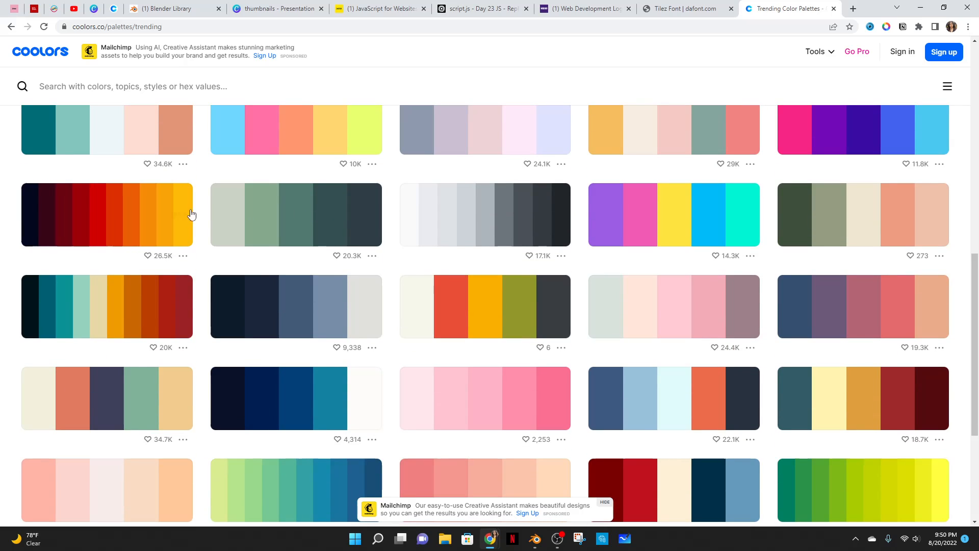
pyautogui.click(177, 218)
pyautogui.hotkey('alt', 'Tab')
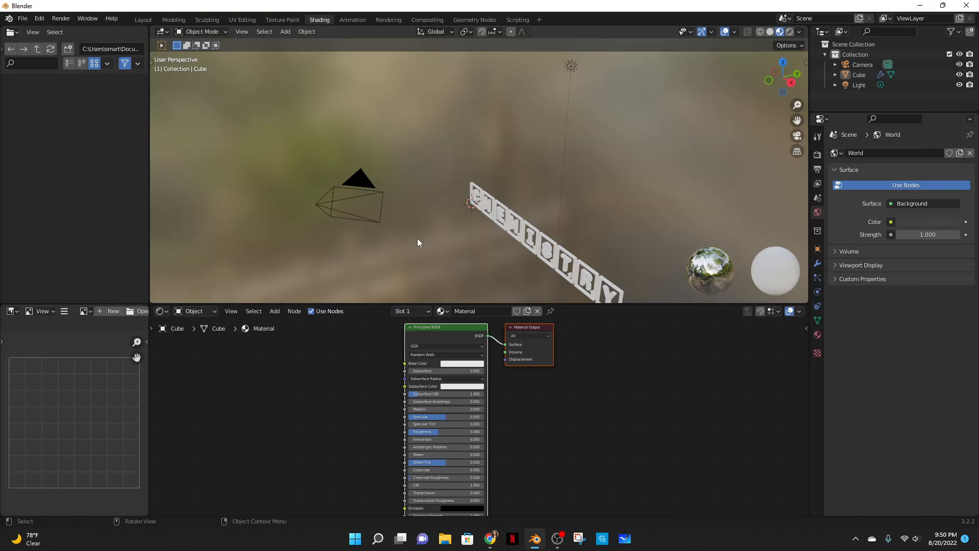
# Step: Frame the CHEMISTRY text from the front and add an Object Info node before the Principled BSDF in the material
pyautogui.scroll(1, 356, 372)
pyautogui.moveTo(312, 355); pyautogui.dragTo(408, 479, button='middle')
pyautogui.scroll(5, 409, 479)
pyautogui.moveTo(524, 204); pyautogui.dragTo(567, 220, button='middle')
pyautogui.scroll(4, 566, 209)
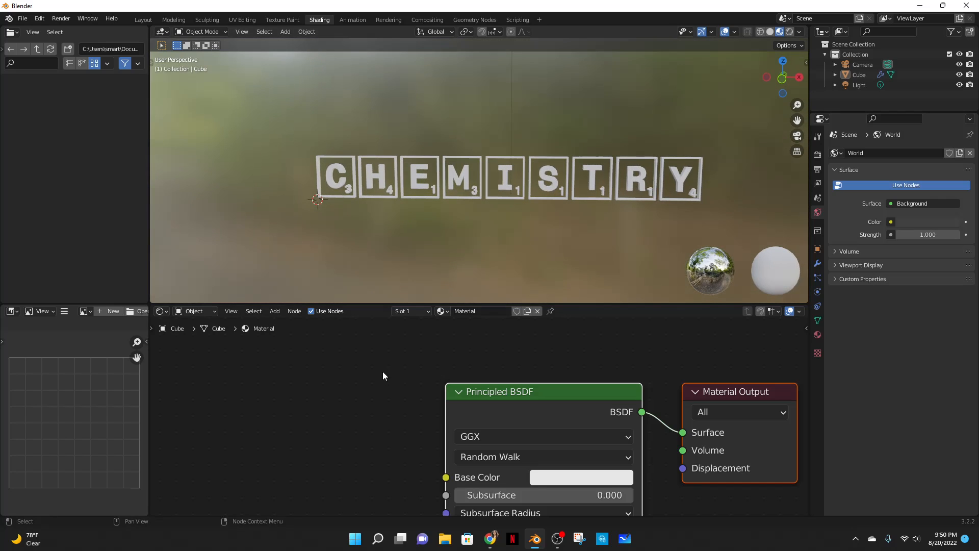
pyautogui.moveTo(387, 424); pyautogui.dragTo(414, 399, button='middle')
pyautogui.moveTo(339, 408); pyautogui.dragTo(389, 398, button='middle')
pyautogui.hotkey('shift', 'a')
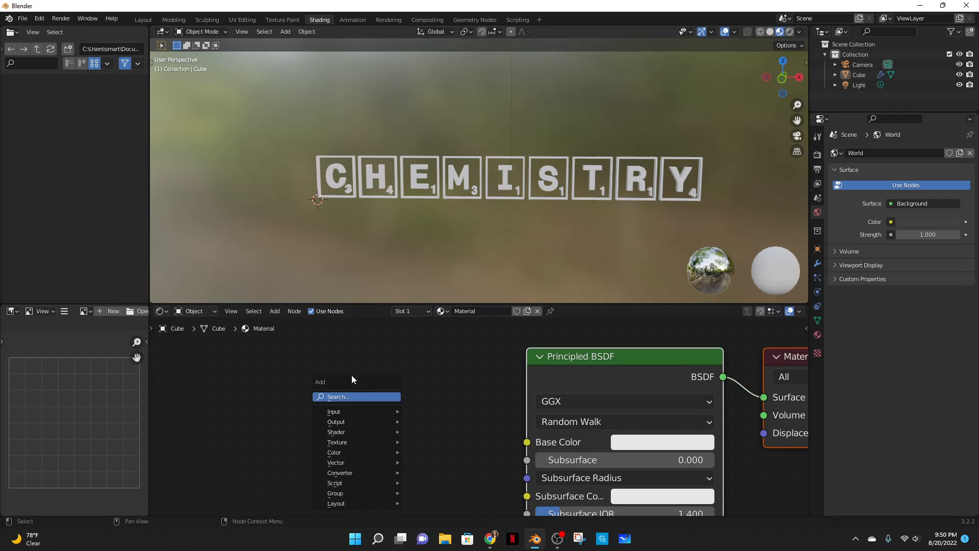
pyautogui.click(345, 394)
pyautogui.write('obj')
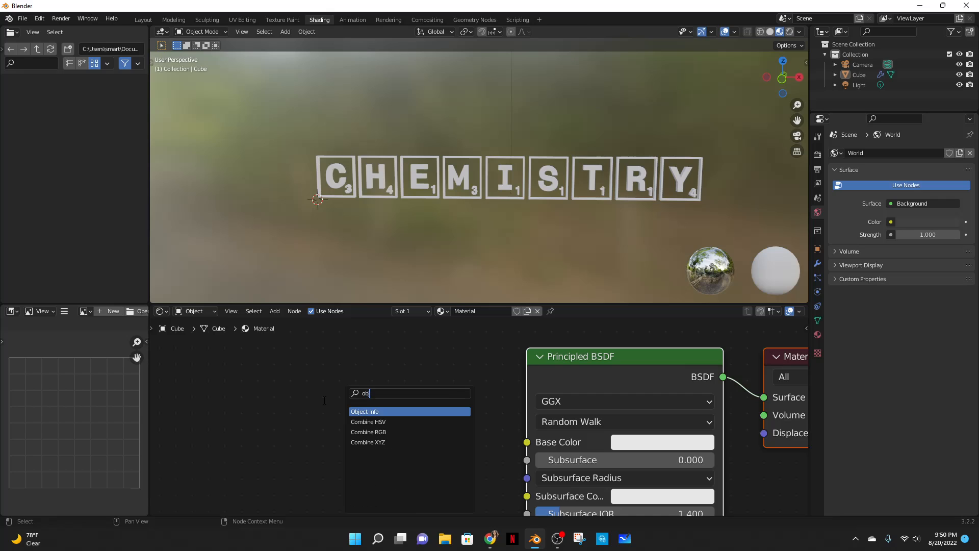
pyautogui.press('Return')
pyautogui.click(157, 356)
# Step: Add a ColorRamp node and connect its Color output to the Principled BSDF's Base Color
pyautogui.hotkey('shift', 'a')
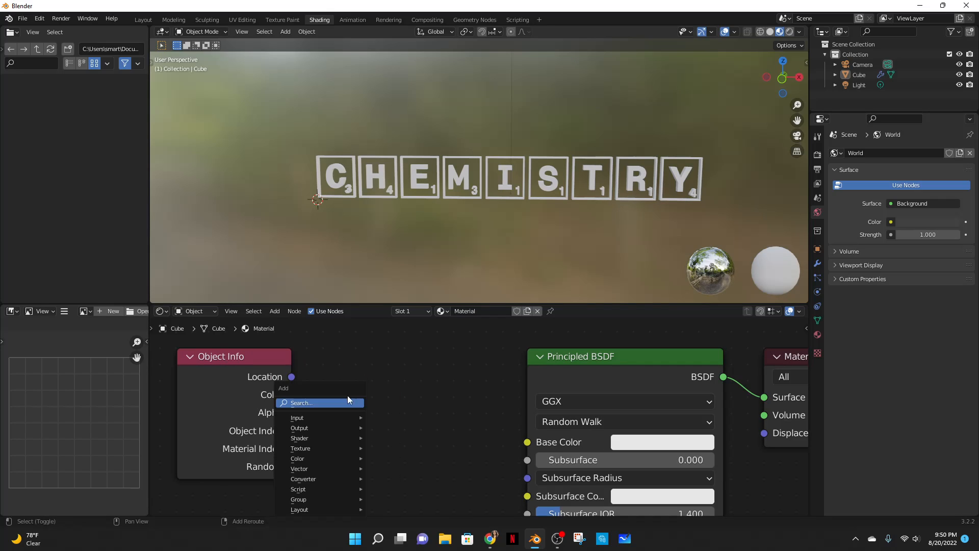
pyautogui.write('co')
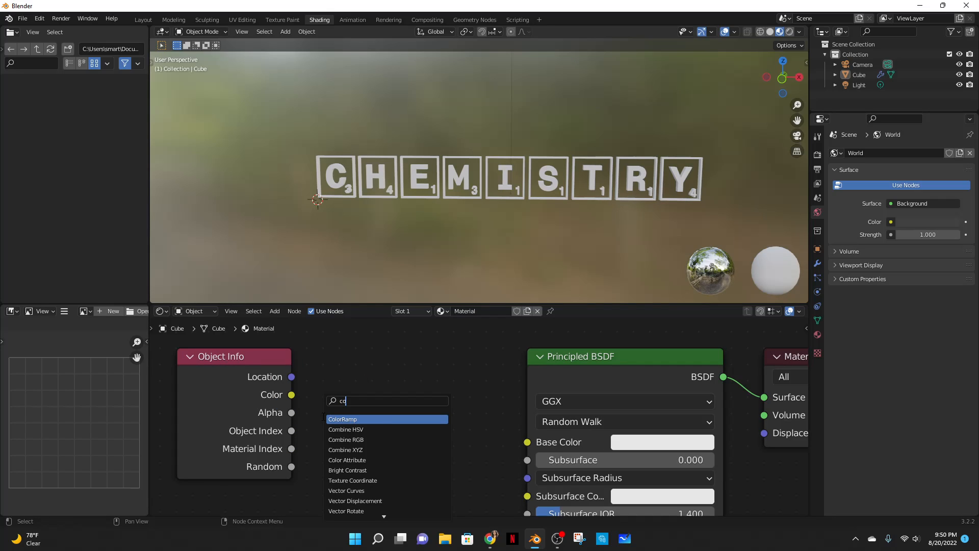
pyautogui.press('Return')
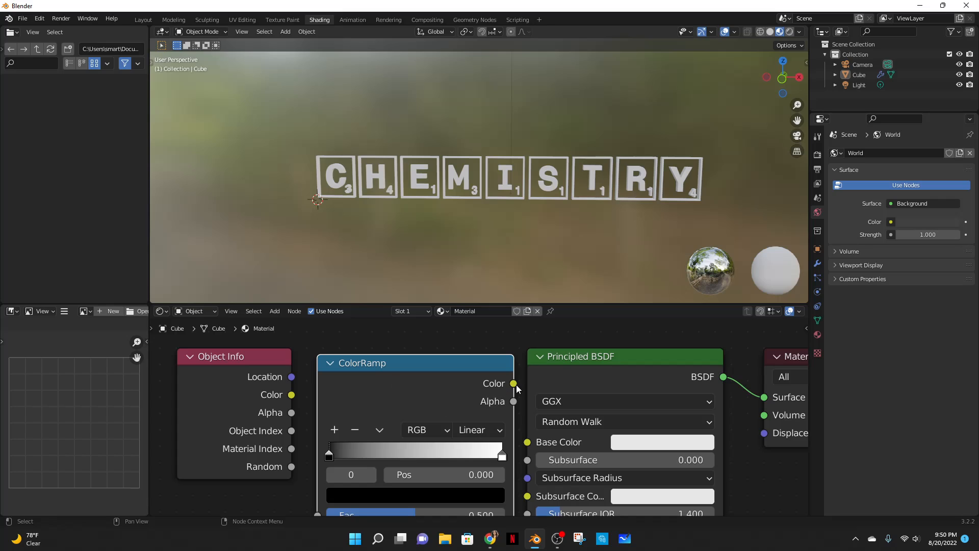
pyautogui.moveTo(516, 387); pyautogui.dragTo(528, 442)
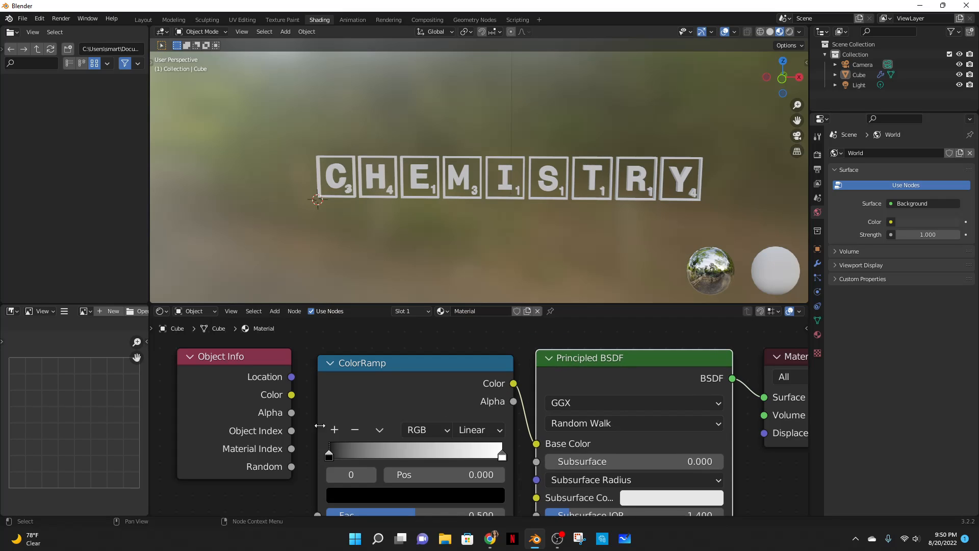
# Step: Connect Object Info's Random output to the ColorRamp's Fac input
pyautogui.moveTo(291, 468); pyautogui.dragTo(301, 465)
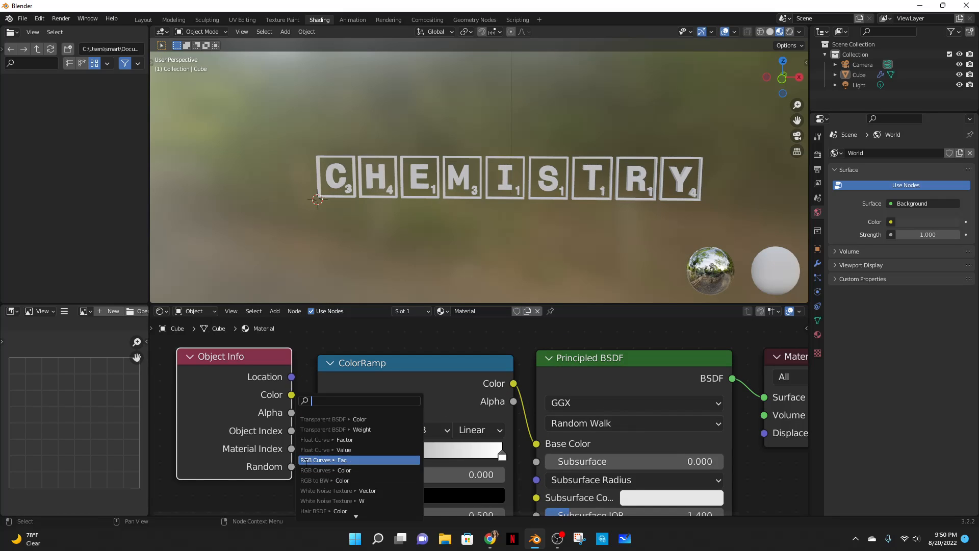
pyautogui.click(253, 485)
pyautogui.moveTo(294, 457); pyautogui.dragTo(285, 383, button='middle')
pyautogui.moveTo(282, 396); pyautogui.dragTo(305, 443)
pyautogui.click(287, 439)
pyautogui.moveTo(282, 396); pyautogui.dragTo(308, 444)
pyautogui.moveTo(308, 443); pyautogui.dragTo(286, 477, button='middle')
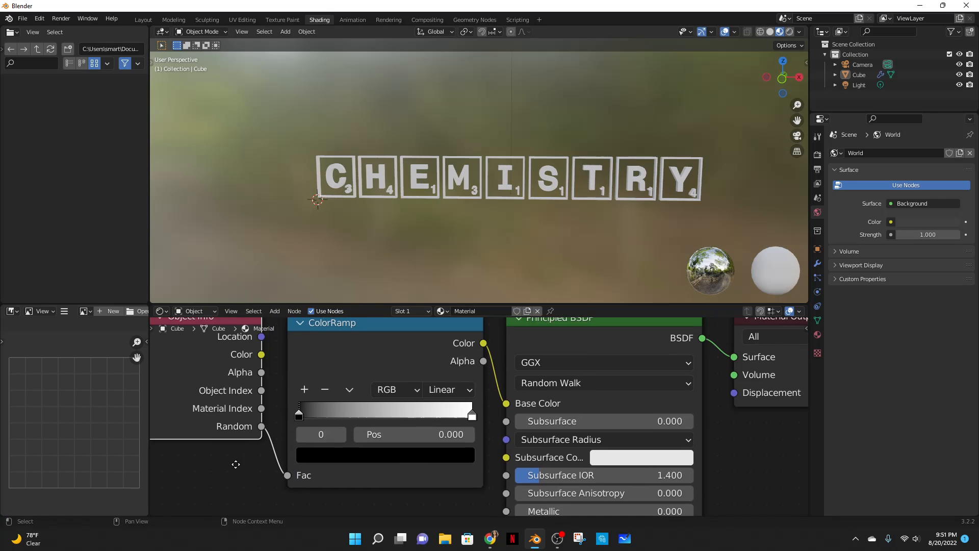
# Step: Set the ColorRamp's first stop to the copied amber yellow hex color
pyautogui.click(323, 451)
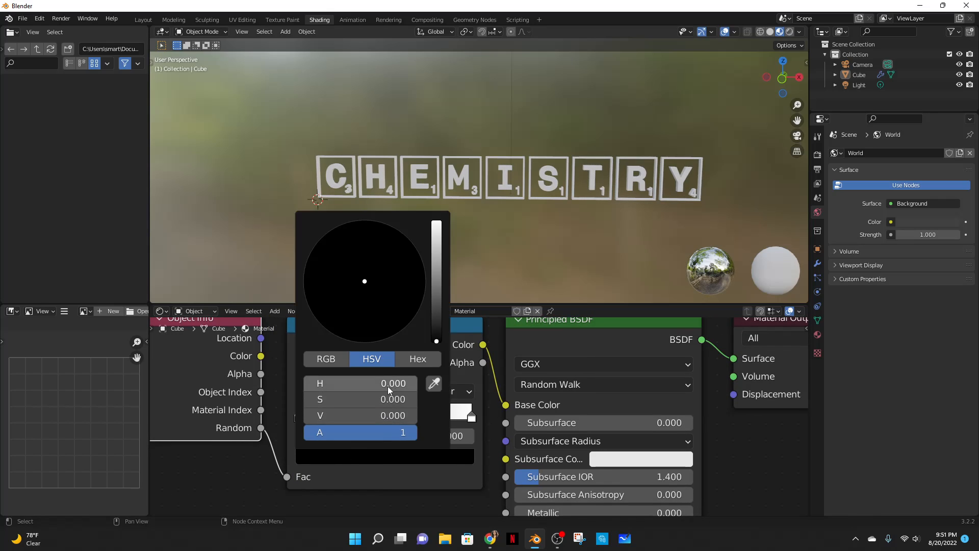
pyautogui.click(407, 363)
pyautogui.click(363, 383)
pyautogui.hotkey('ctrl', 'v')
pyautogui.press('Return')
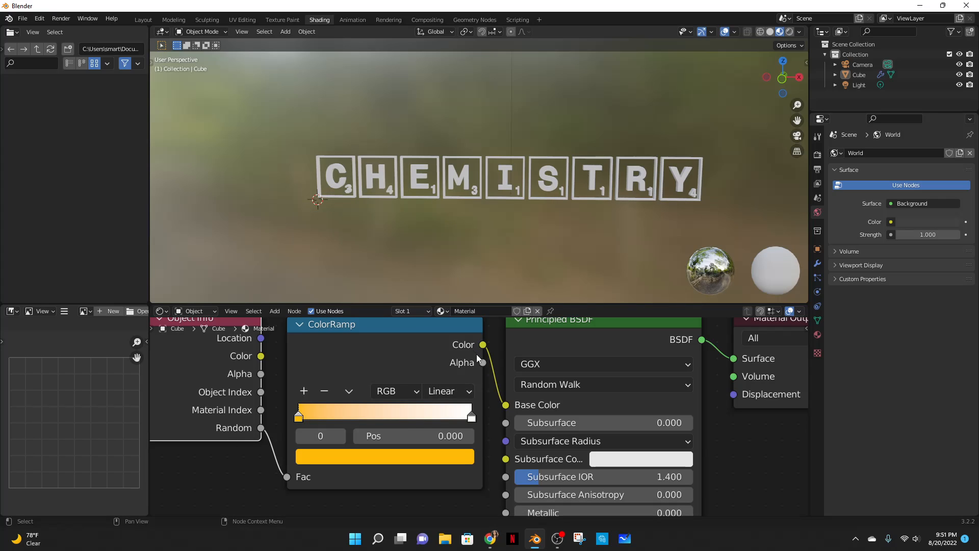
# Step: Set the ColorRamp interpolation to Constant and move the white stop to about position 0.464
pyautogui.click(460, 392)
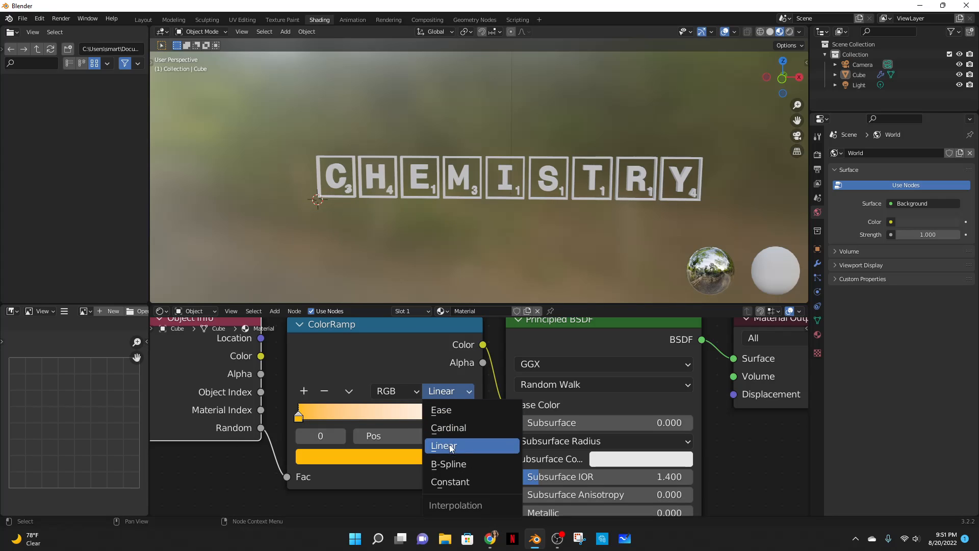
pyautogui.click(455, 481)
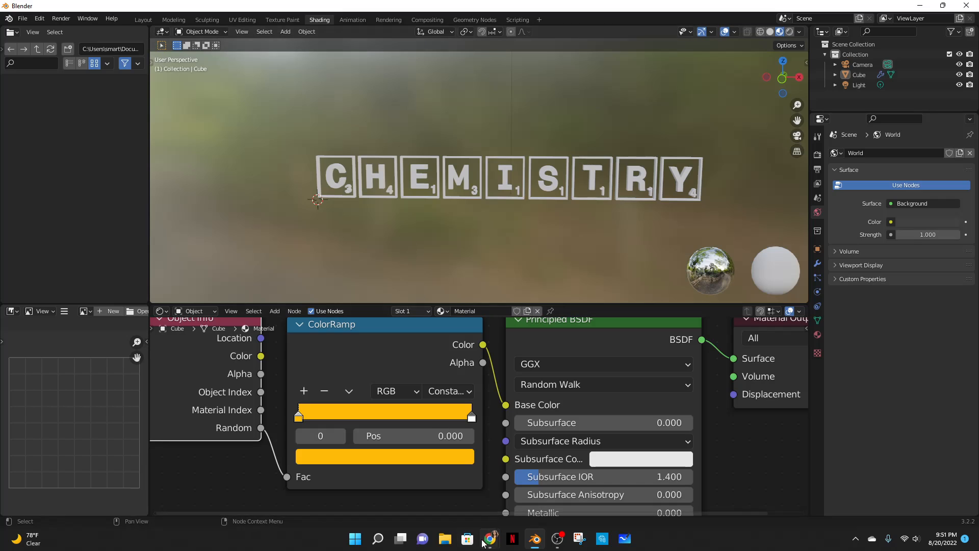
pyautogui.moveTo(472, 418); pyautogui.dragTo(392, 420)
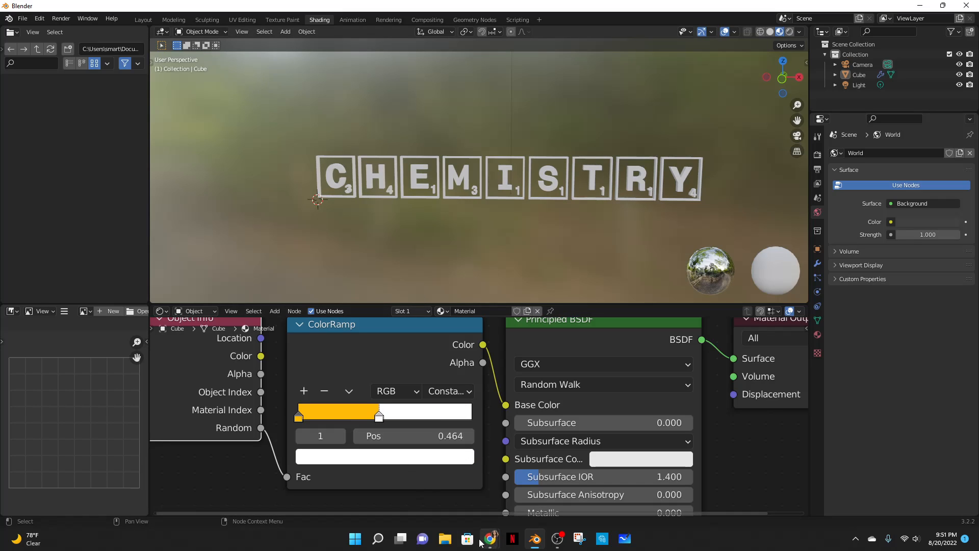
# Step: Switch to Chrome, copy a red from the same black-red-orange-yellow palette on Coolors, and return to Blender
pyautogui.moveTo(491, 541)
pyautogui.click(436, 484)
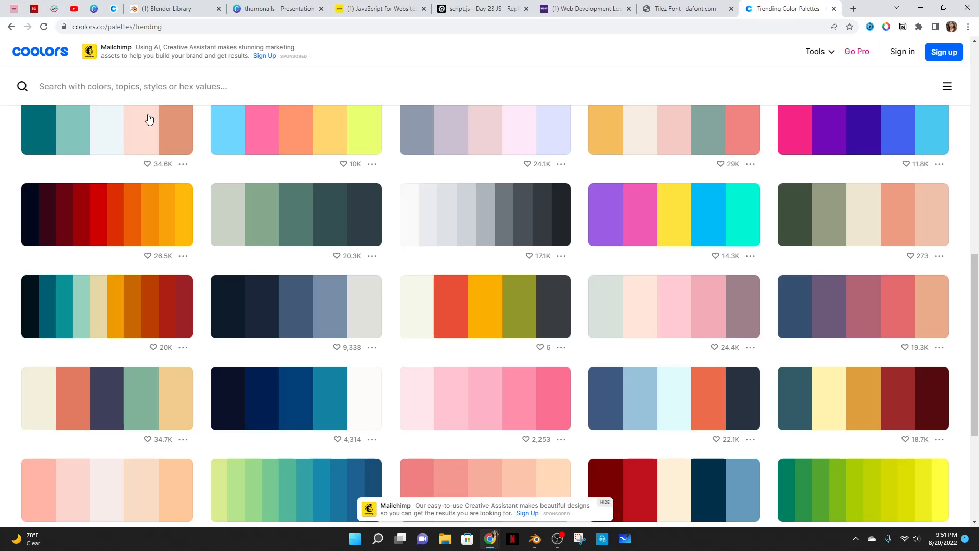
pyautogui.click(112, 213)
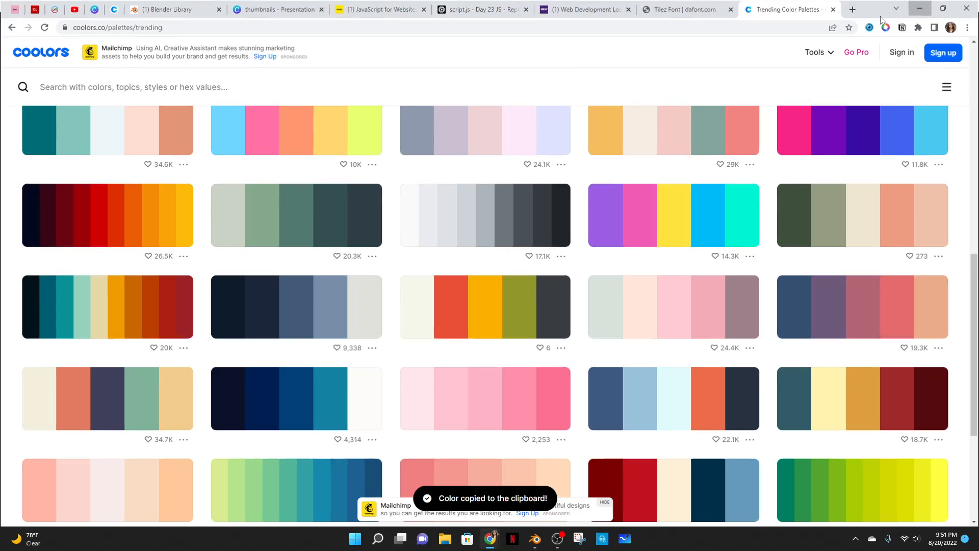
pyautogui.hotkey('alt', 'Tab')
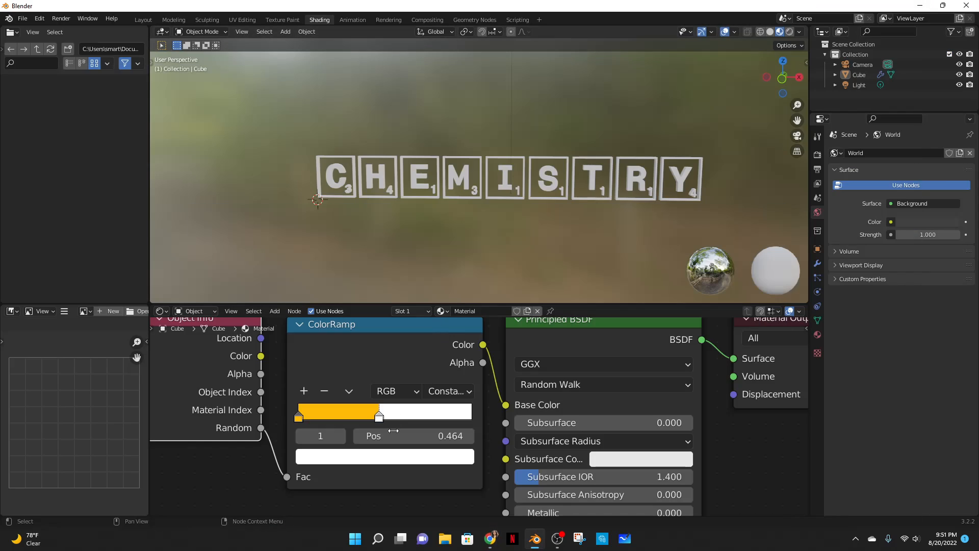
# Step: Set the ColorRamp's second stop to the copied red hex color
pyautogui.click(386, 457)
pyautogui.click(399, 388)
pyautogui.hotkey('ctrl', 'v')
pyautogui.press('Return')
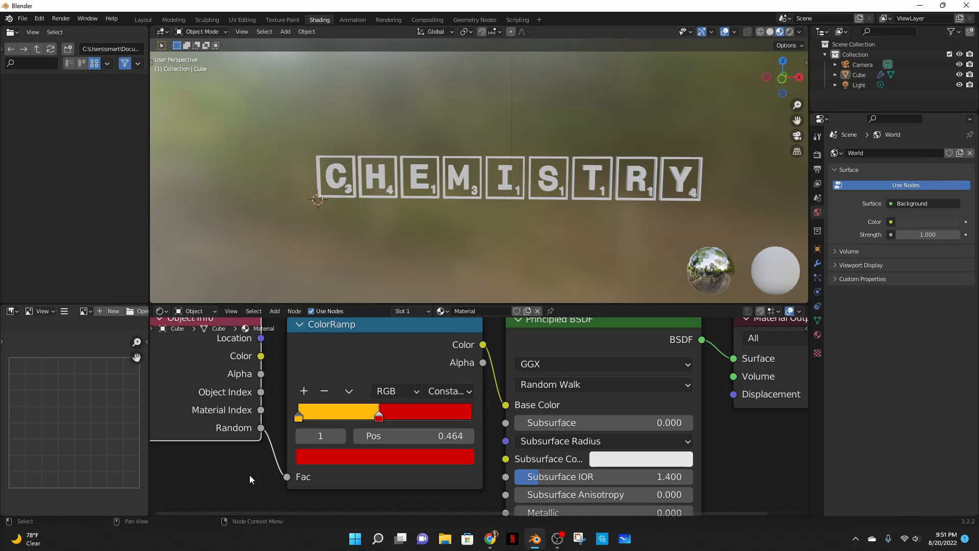
pyautogui.scroll(-2, 567, 163)
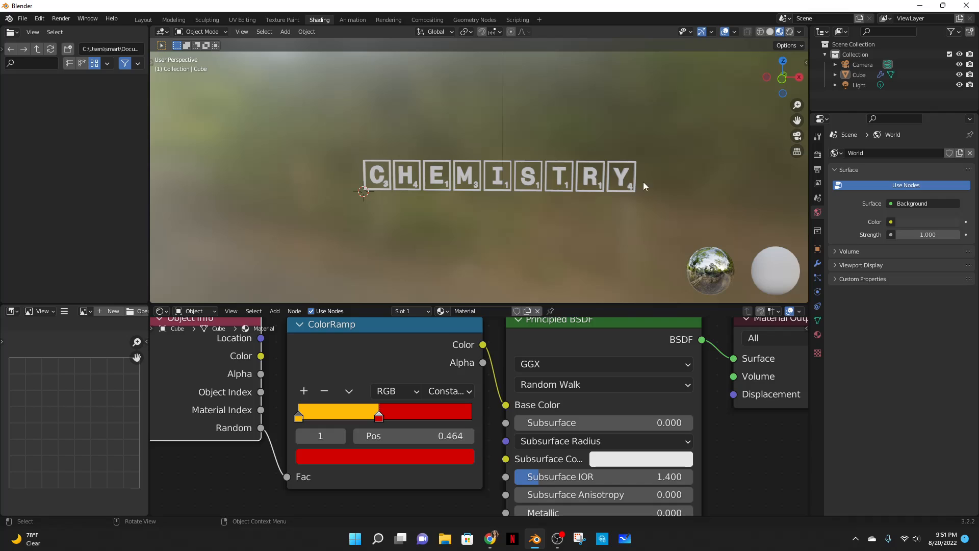
# Step: Assign the existing Material to the Set Material node in the geometry node tree and return to the Shading workspace
pyautogui.scroll(-2, 623, 340)
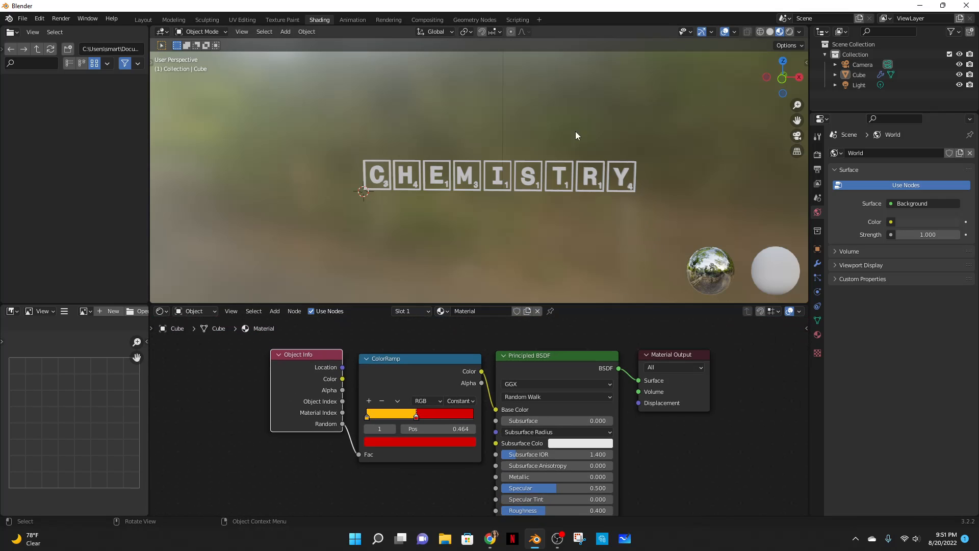
pyautogui.click(482, 20)
pyautogui.click(533, 435)
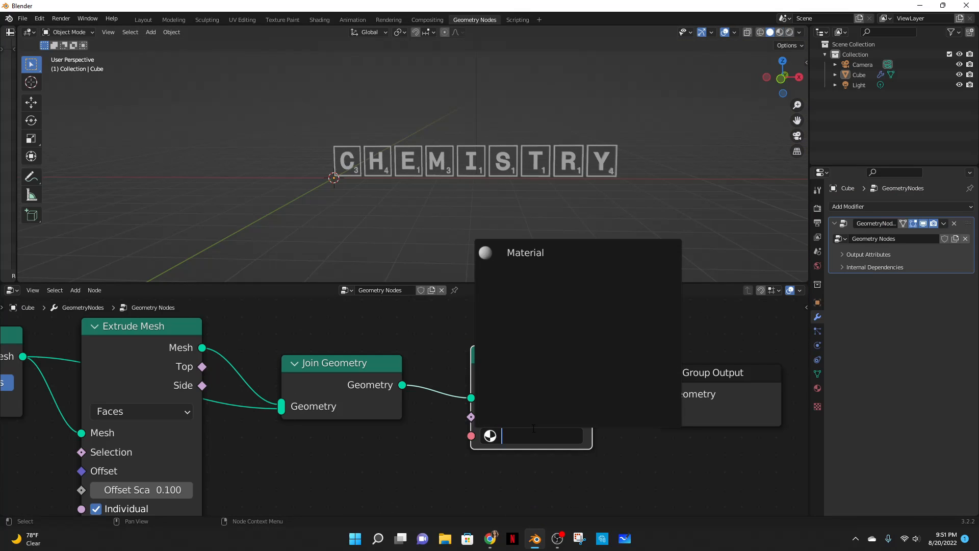
pyautogui.click(562, 246)
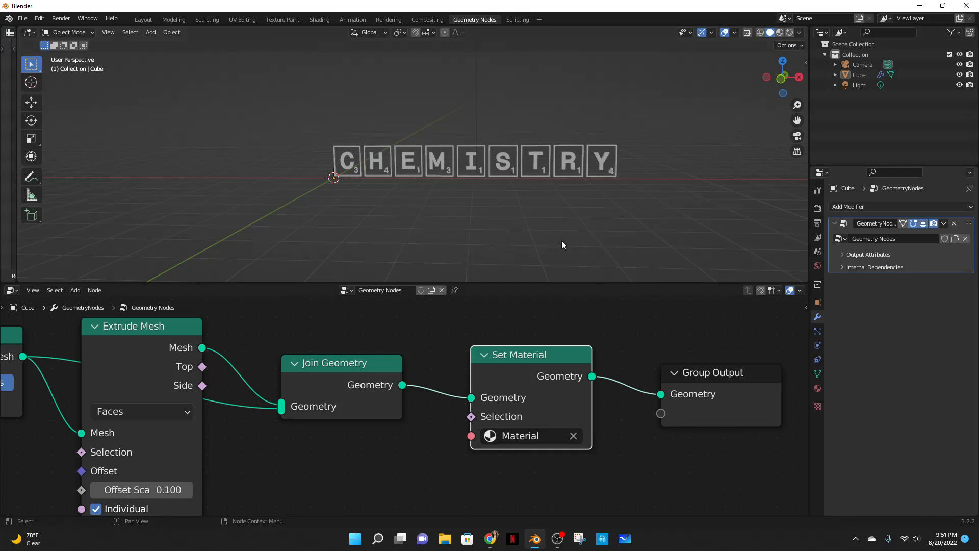
pyautogui.click(325, 19)
pyautogui.scroll(2, 647, 189)
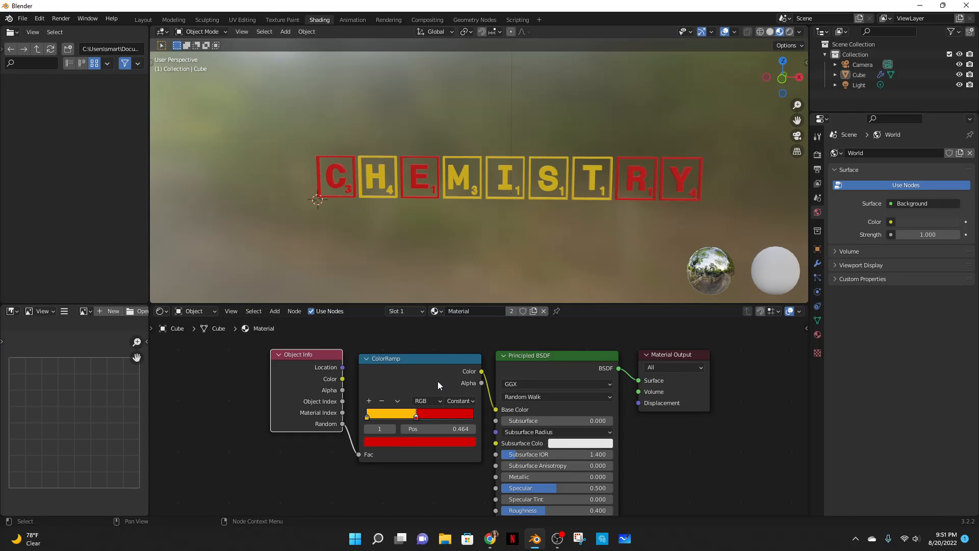
# Step: Move the ColorRamp's red stop to about position 0.373
pyautogui.scroll(2, 453, 381)
pyautogui.scroll(1, 402, 400)
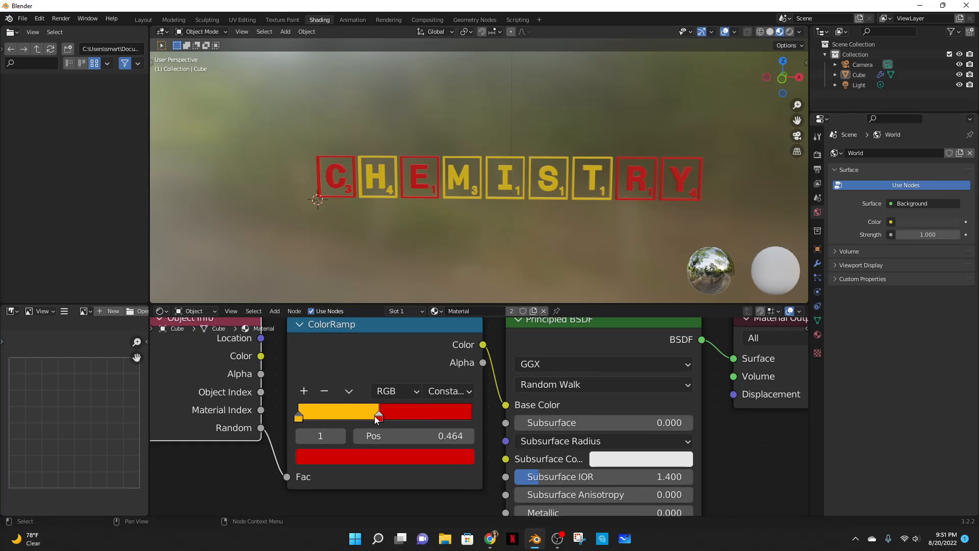
pyautogui.moveTo(378, 418); pyautogui.dragTo(421, 423)
pyautogui.click(304, 391)
pyautogui.moveTo(362, 417)
pyautogui.mouseDown()
pyautogui.moveTo(336, 416)
pyautogui.moveTo(369, 417)
pyautogui.moveTo(354, 417)
pyautogui.mouseUp()
pyautogui.moveTo(420, 417); pyautogui.dragTo(436, 418)
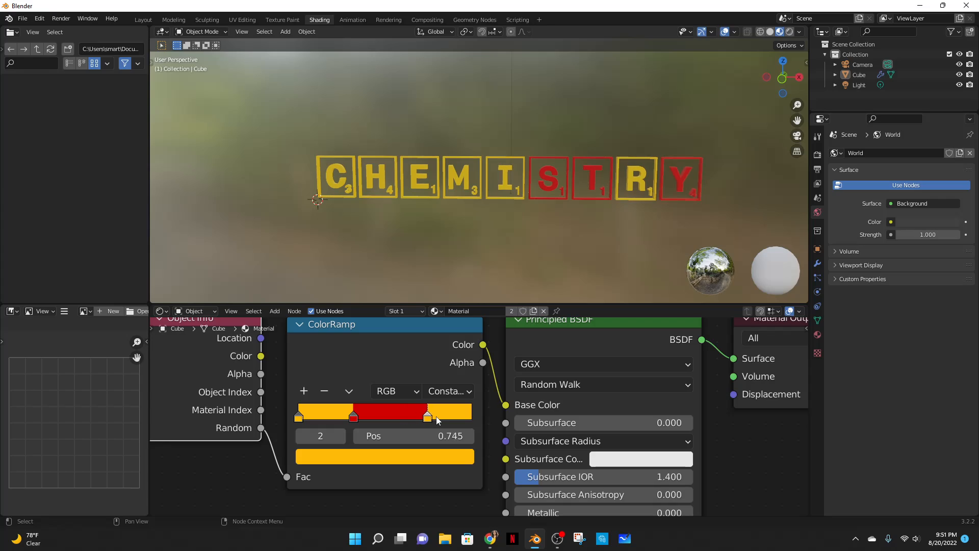
pyautogui.moveTo(344, 418); pyautogui.dragTo(329, 418)
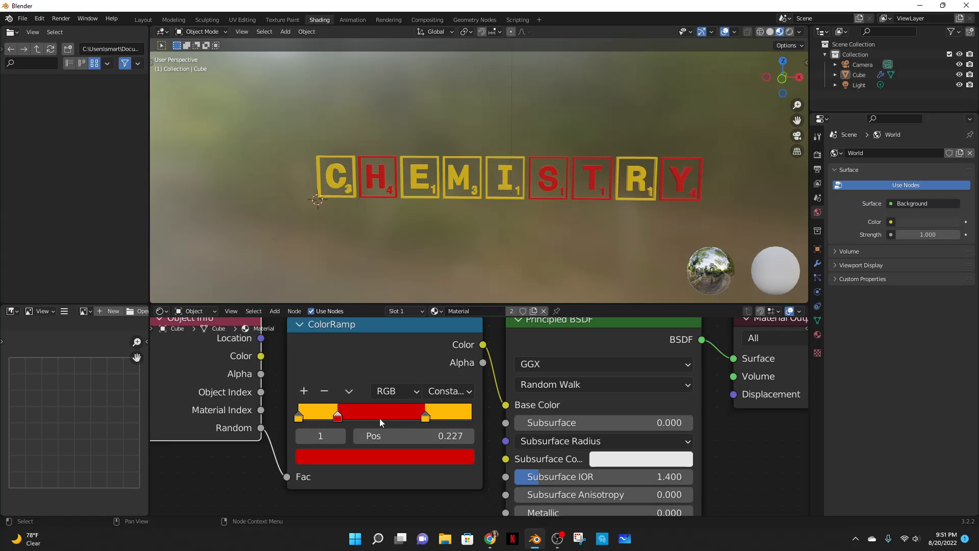
pyautogui.hotkey('ctrl', 'z')
pyautogui.hotkey('ctrl', 'z')
pyautogui.hotkey('ctrl', 'z')
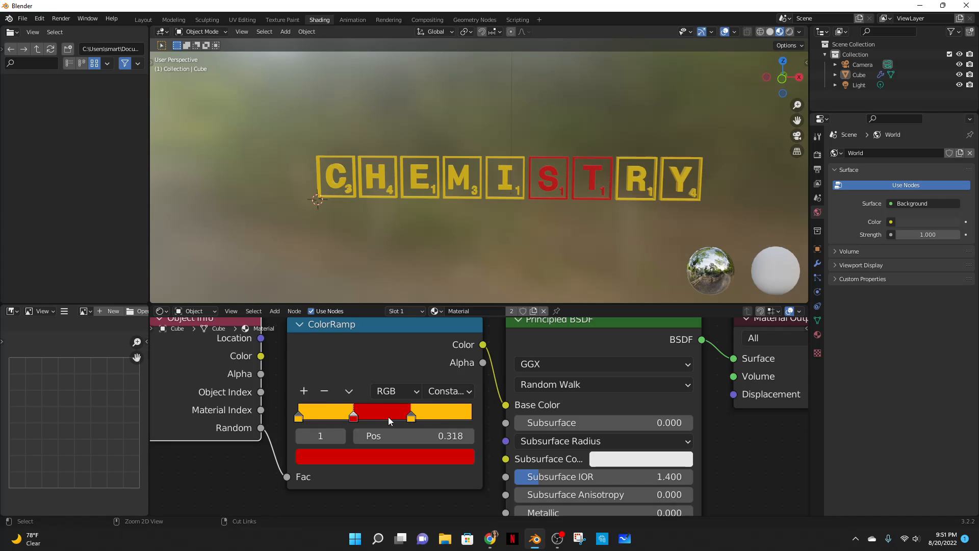
pyautogui.hotkey('ctrl', 'z')
pyautogui.hotkey('ctrl', 'z')
pyautogui.hotkey('ctrl', 'z')
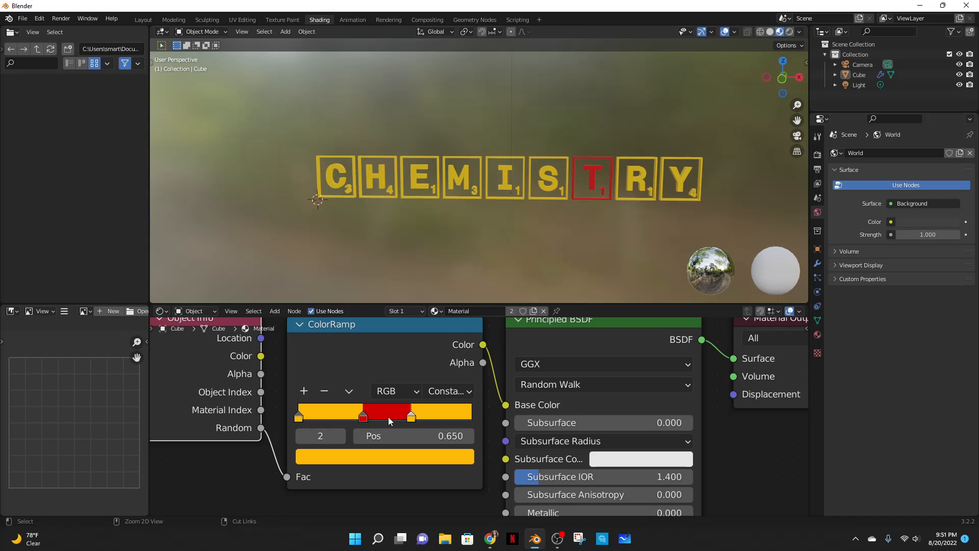
pyautogui.hotkey('ctrl', 'z')
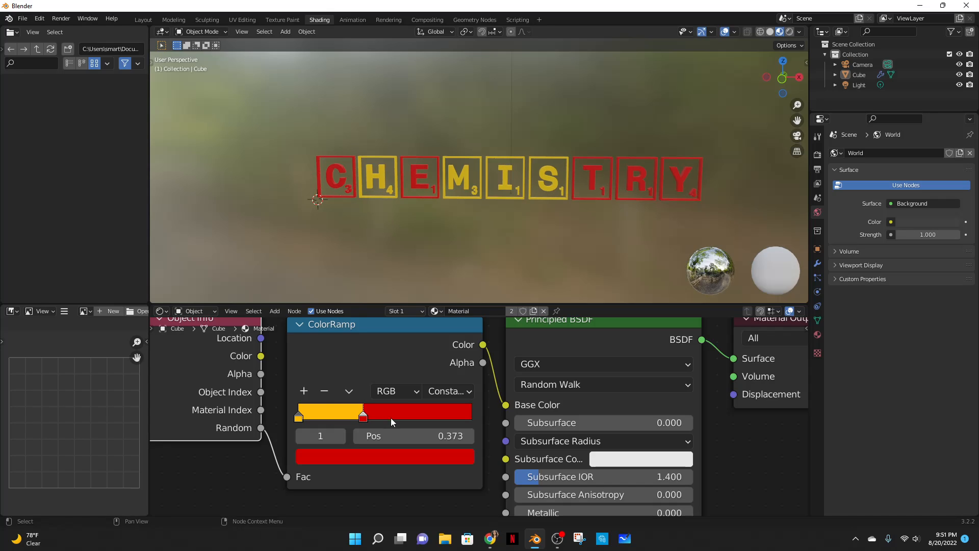
# Step: Switch to Chrome, copy an orange from the black-red-orange-yellow palette on Coolors, and return to Blender
pyautogui.moveTo(493, 540)
pyautogui.click(461, 490)
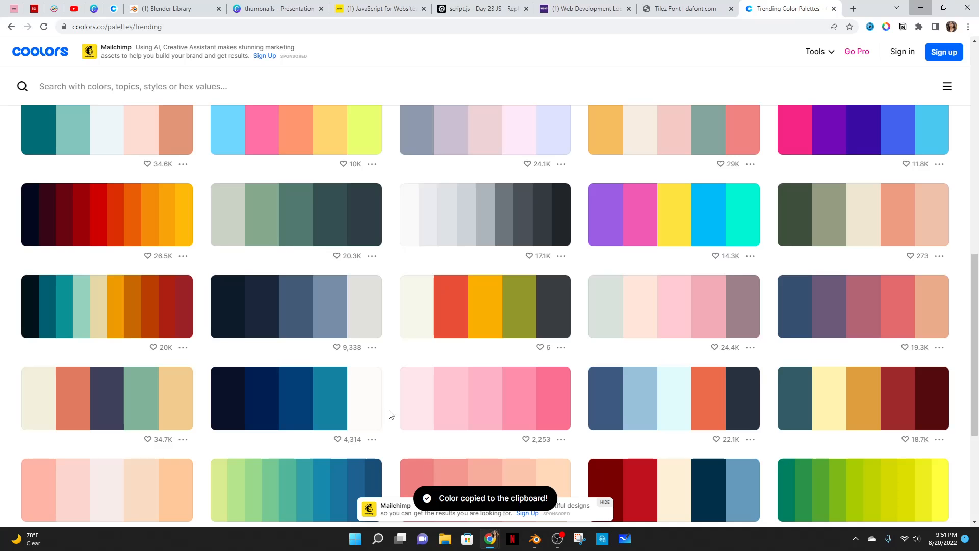
pyautogui.click(149, 217)
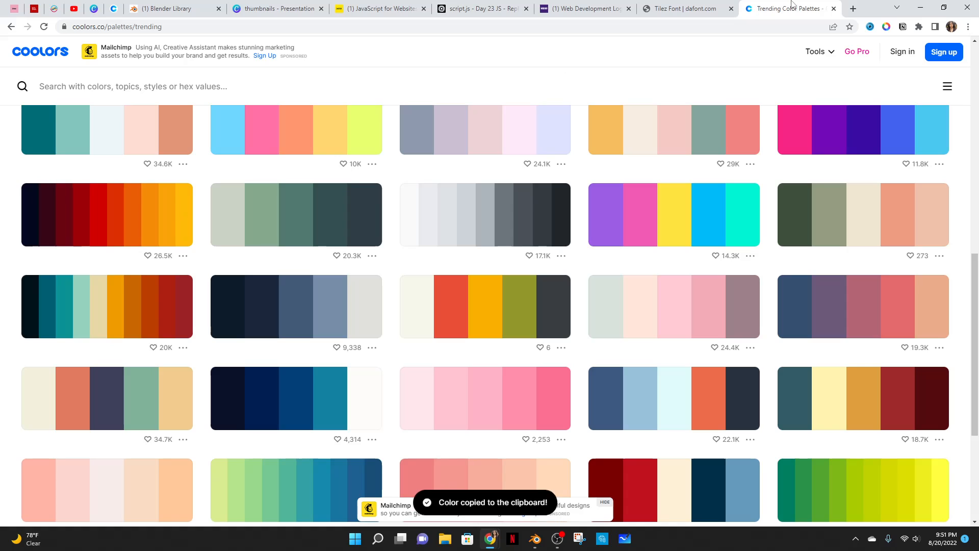
pyautogui.click(920, 7)
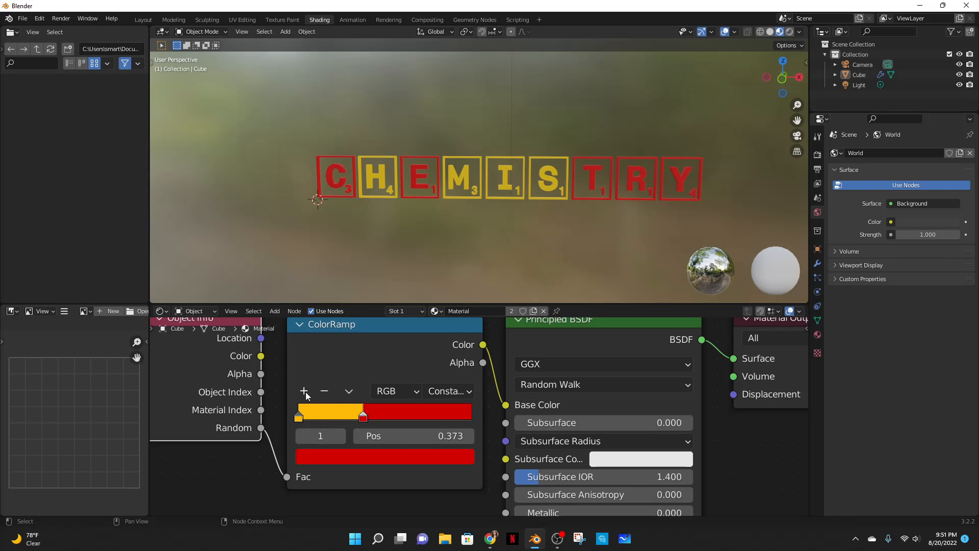
# Step: Add a third ColorRamp stop at about position 0.645 and set it to the copied orange hex color
pyautogui.click(306, 392)
pyautogui.moveTo(331, 416); pyautogui.dragTo(493, 414)
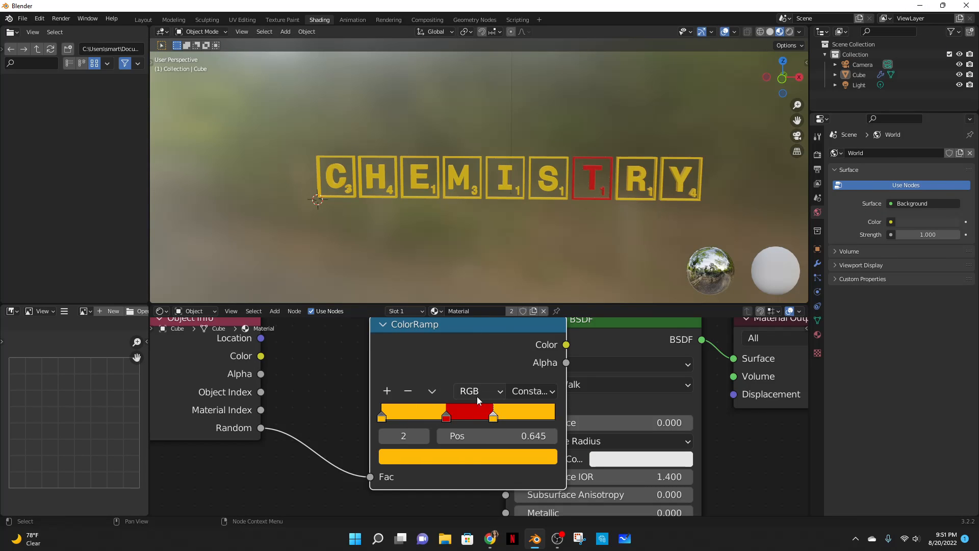
pyautogui.click(470, 458)
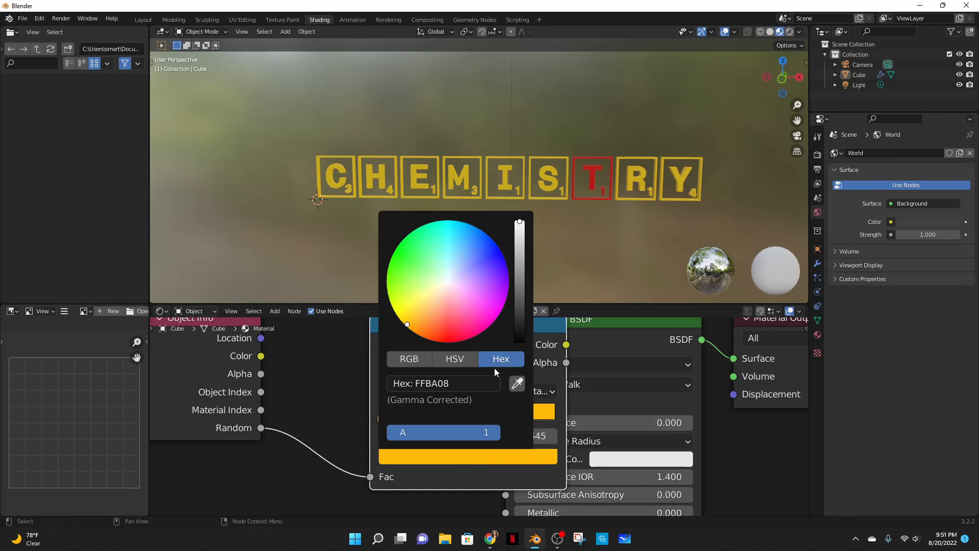
pyautogui.click(357, 402)
pyautogui.click(325, 371)
pyautogui.moveTo(463, 351); pyautogui.dragTo(384, 345)
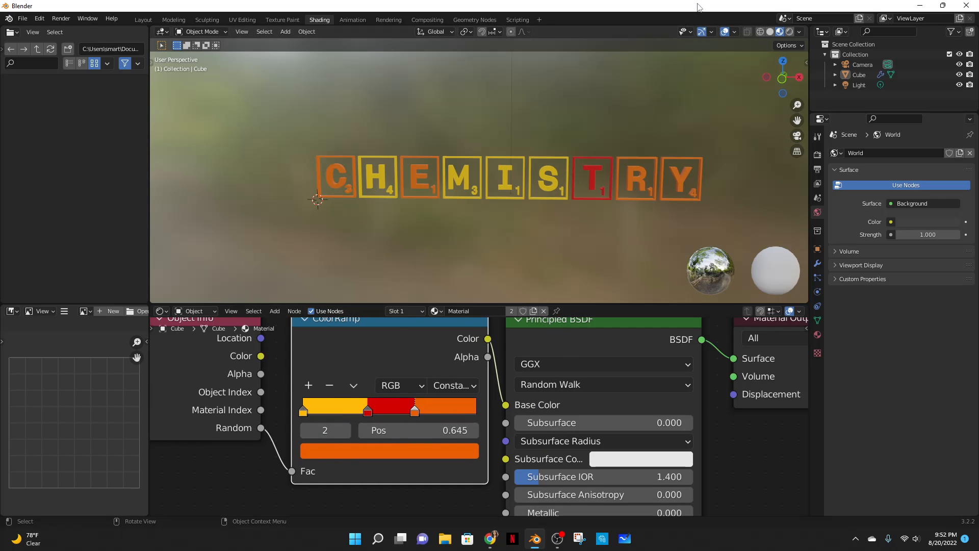
# Step: Move the ColorRamp's red stop to about position 0.323 and the orange stop to about 0.700
pyautogui.scroll(-1, 580, 193)
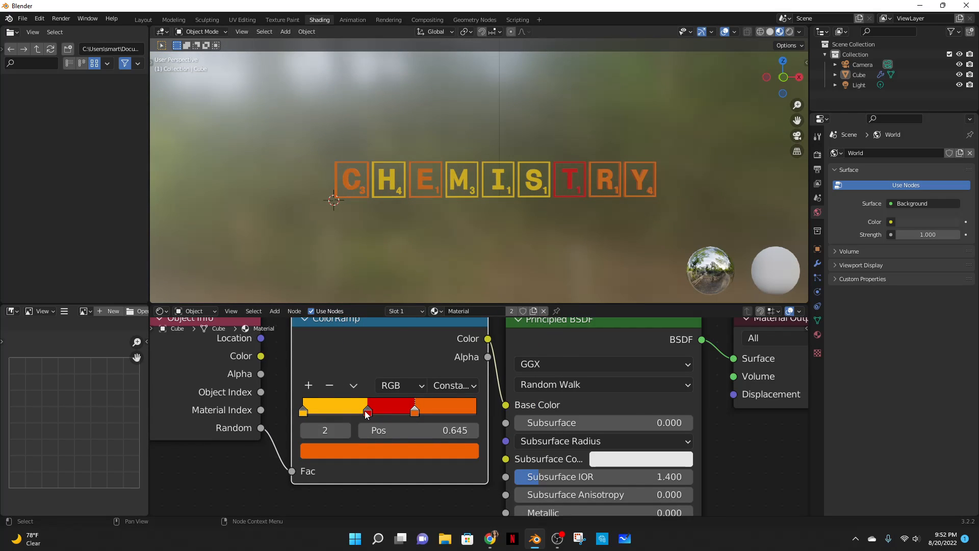
pyautogui.moveTo(365, 411)
pyautogui.mouseDown()
pyautogui.moveTo(346, 411)
pyautogui.moveTo(357, 413)
pyautogui.mouseUp()
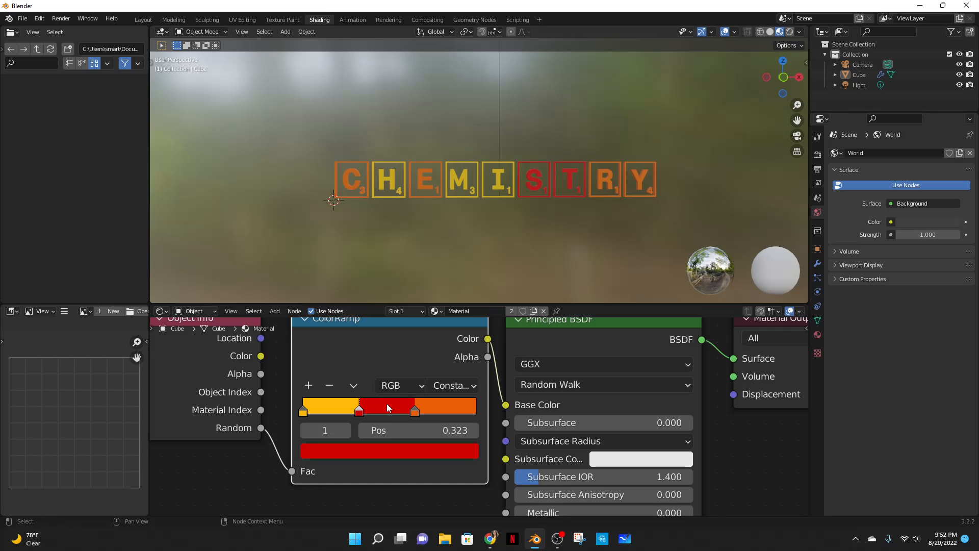
pyautogui.moveTo(584, 197); pyautogui.dragTo(579, 192, button='middle')
pyautogui.press('a')
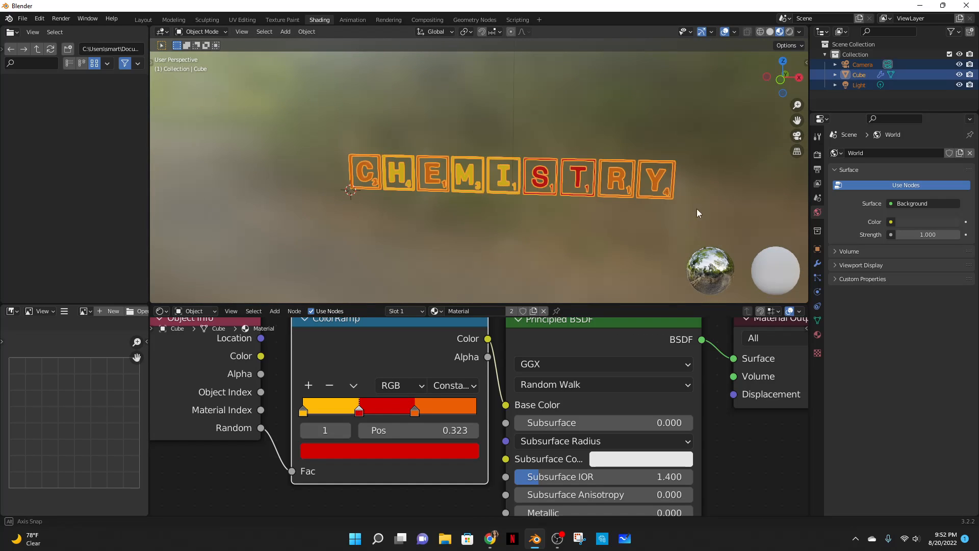
pyautogui.hotkey('alt', 'a')
pyautogui.moveTo(613, 241); pyautogui.dragTo(615, 237, button='middle')
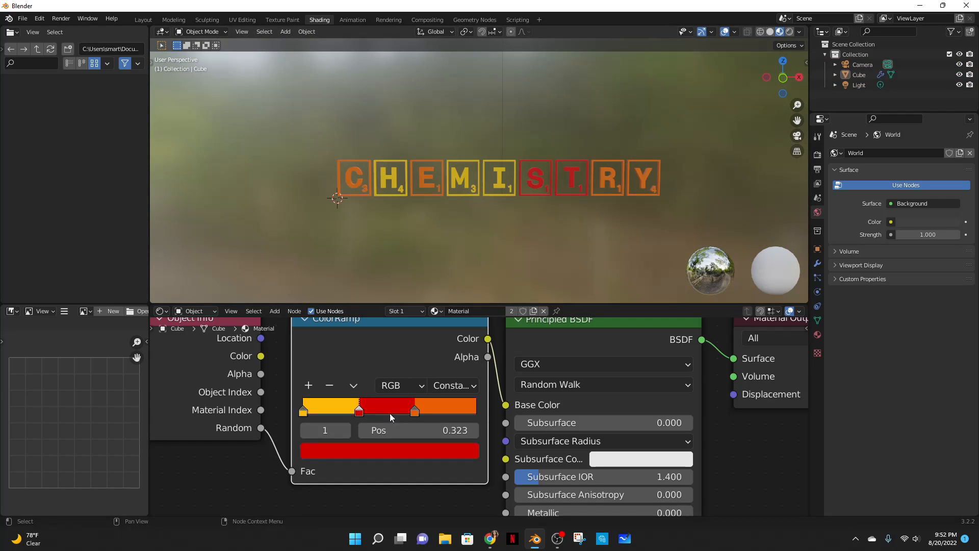
pyautogui.click(414, 410)
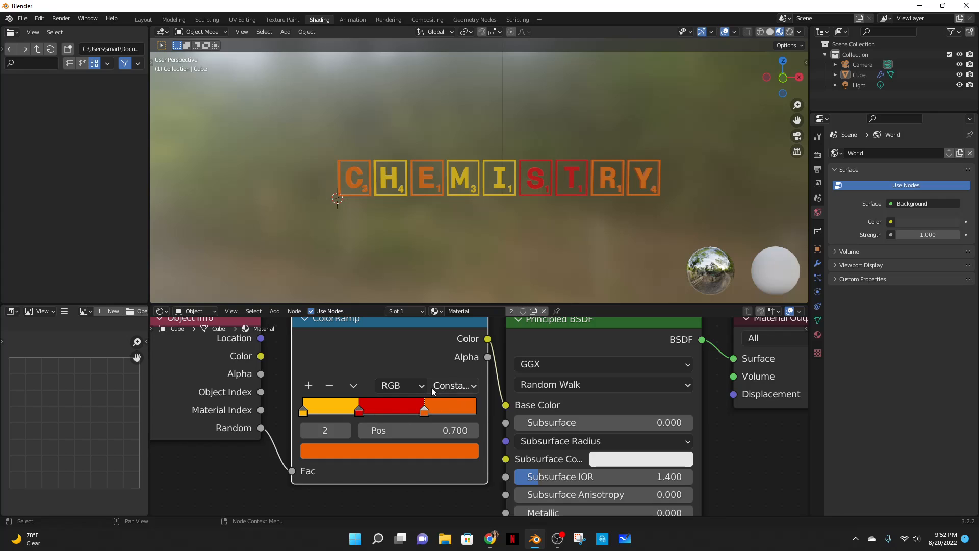
# Step: Add another amber yellow ColorRamp stop between the red and orange stops at about position 0.370
pyautogui.click(305, 409)
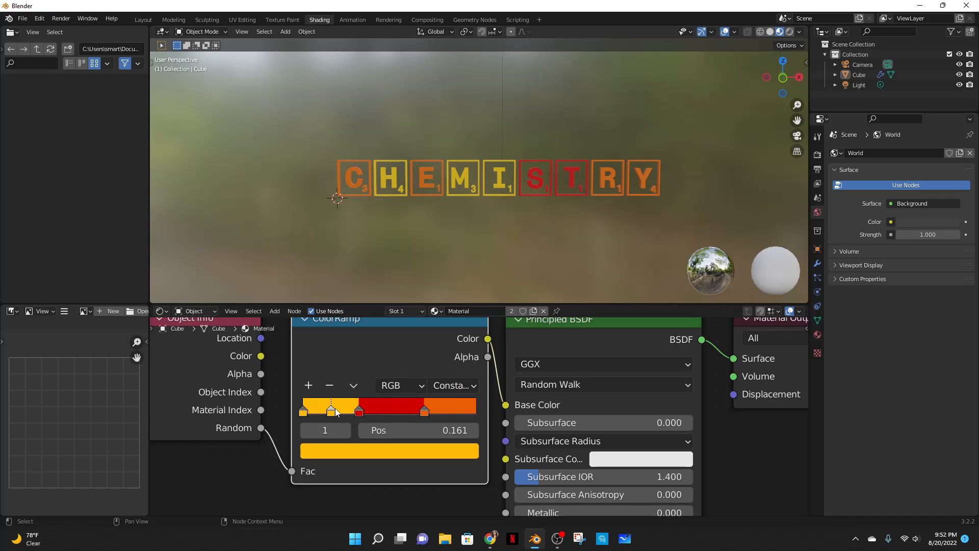
pyautogui.moveTo(336, 412); pyautogui.dragTo(367, 412)
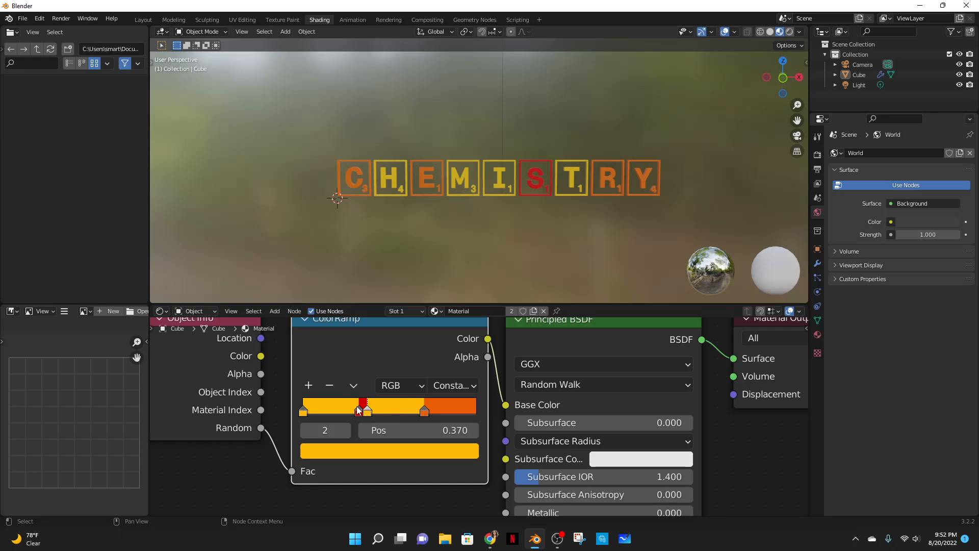
pyautogui.scroll(-2, 587, 250)
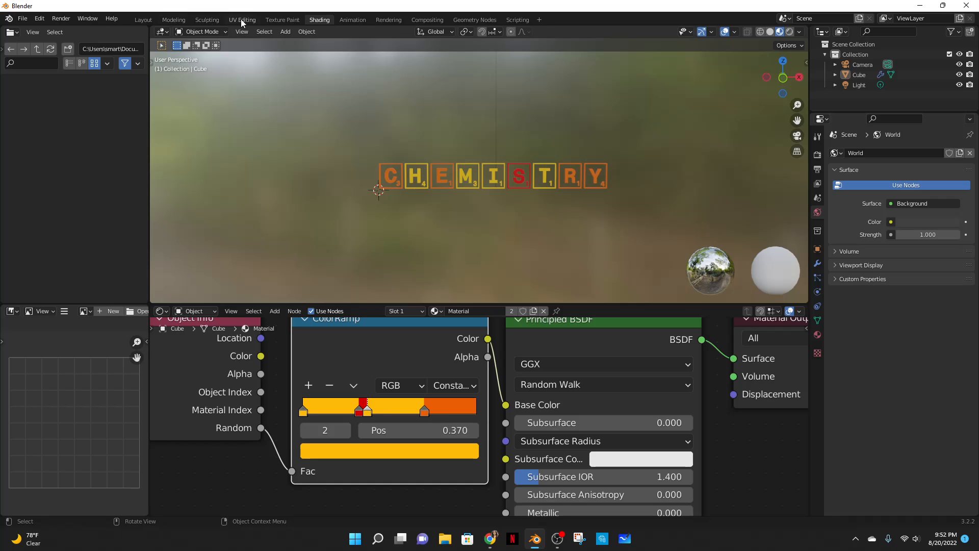
# Step: Add a plane mesh at the world origin in the Layout workspace
pyautogui.click(153, 20)
pyautogui.moveTo(439, 334); pyautogui.dragTo(421, 187, button='middle')
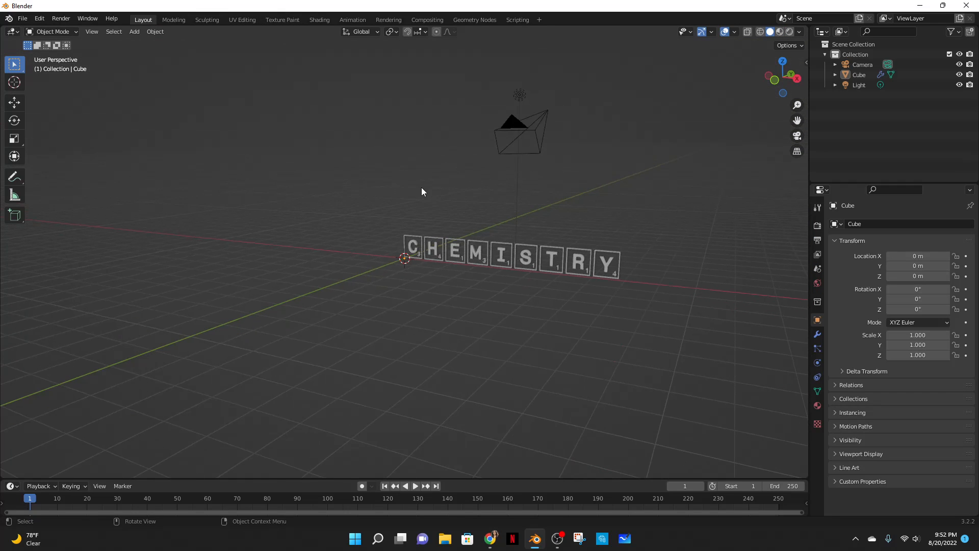
pyautogui.hotkey('shift', 'a')
pyautogui.moveTo(407, 216)
pyautogui.click(459, 214)
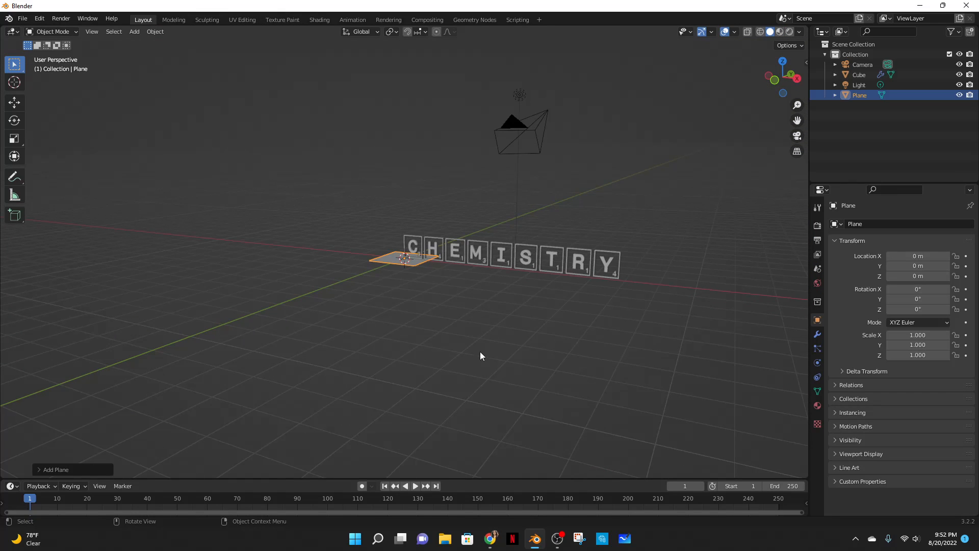
# Step: Scale the plane uniformly to about 5.879
pyautogui.press('s')
pyautogui.click(725, 408)
pyautogui.scroll(-1, 407, 340)
pyautogui.press('s')
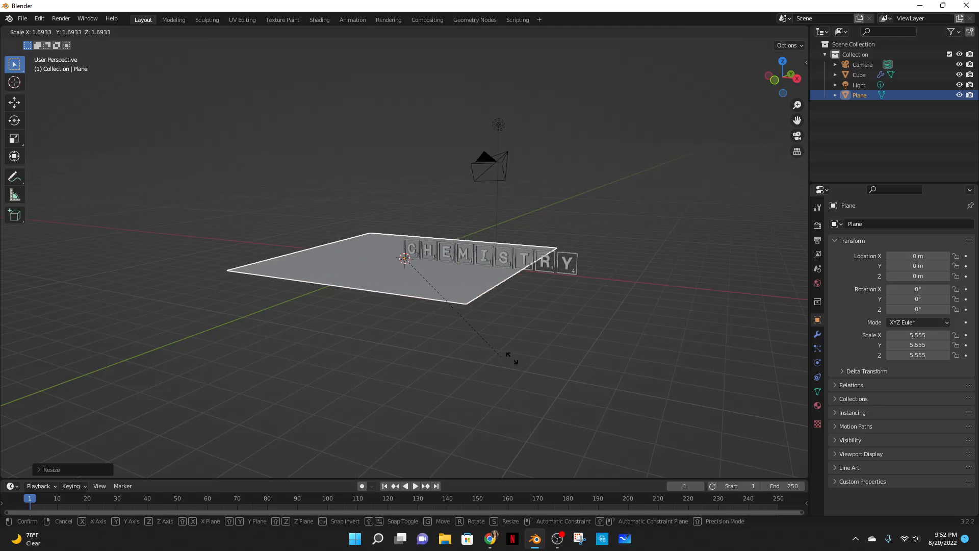
pyautogui.click(549, 364)
pyautogui.moveTo(439, 339); pyautogui.dragTo(490, 332, button='middle')
pyautogui.press('s')
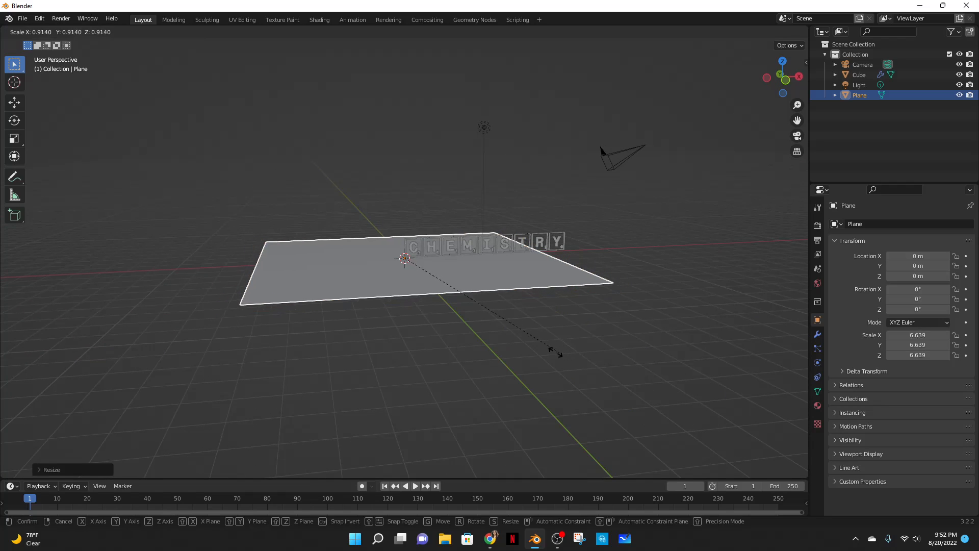
pyautogui.click(538, 352)
# Step: Move the plane along the X axis to about 3.61 m so it lies centered beneath the CHEMISTRY text
pyautogui.press('g')
pyautogui.press('x')
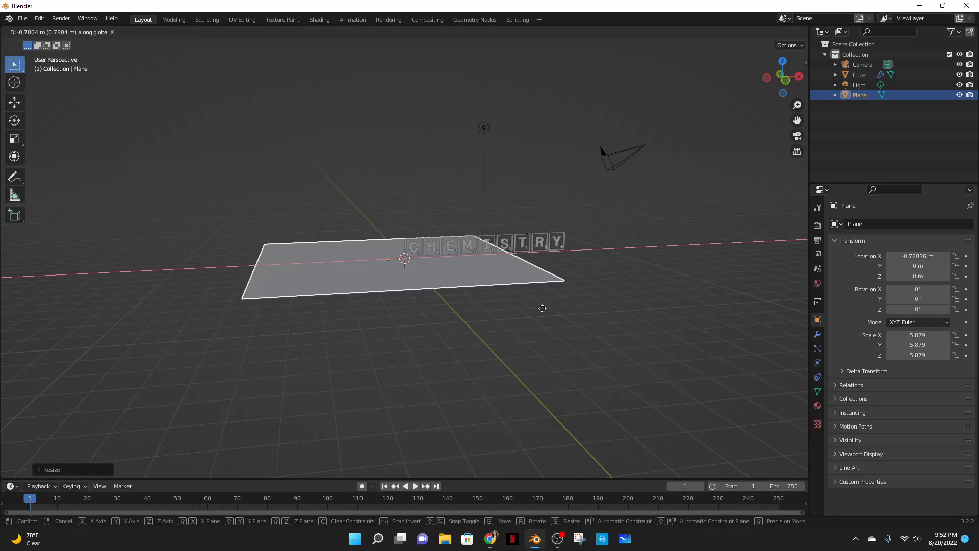
pyautogui.click(632, 304)
pyautogui.moveTo(625, 305); pyautogui.dragTo(581, 308, button='middle')
pyautogui.press('g')
pyautogui.press('x')
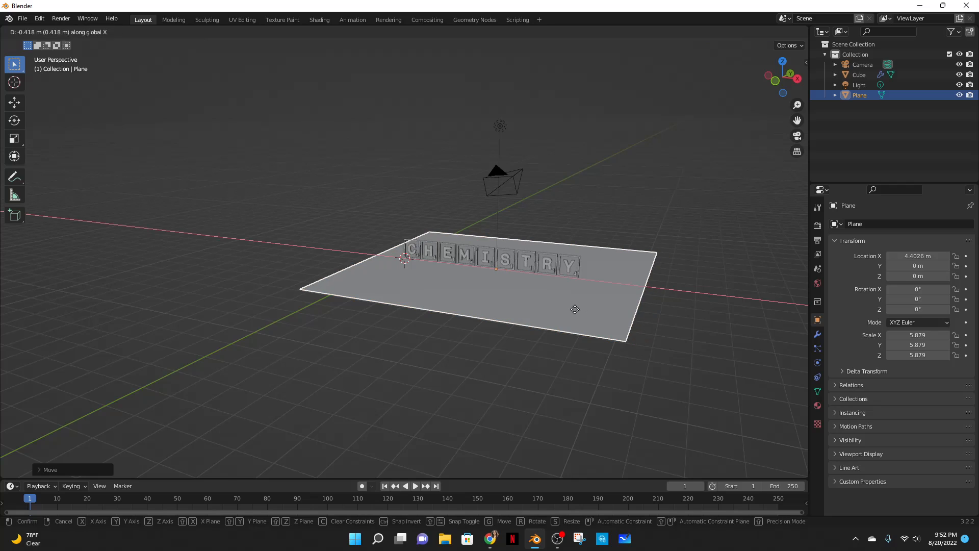
pyautogui.click(566, 311)
# Step: Extrude the plane's edge behind the text about 8 m upward along Z as a backdrop wall and return to Object Mode
pyautogui.scroll(6, 592, 300)
pyautogui.press('Tab')
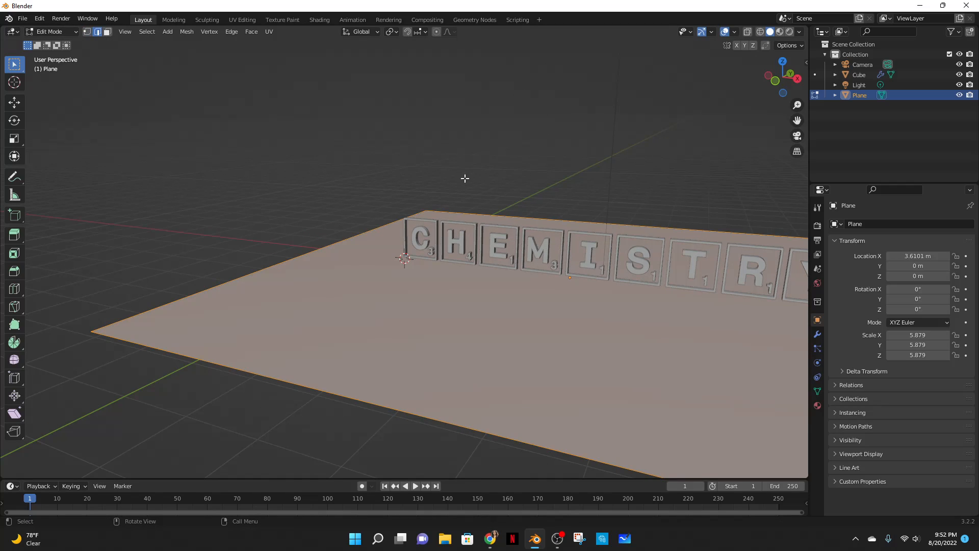
pyautogui.click(487, 206)
pyautogui.scroll(-5, 504, 220)
pyautogui.press('e')
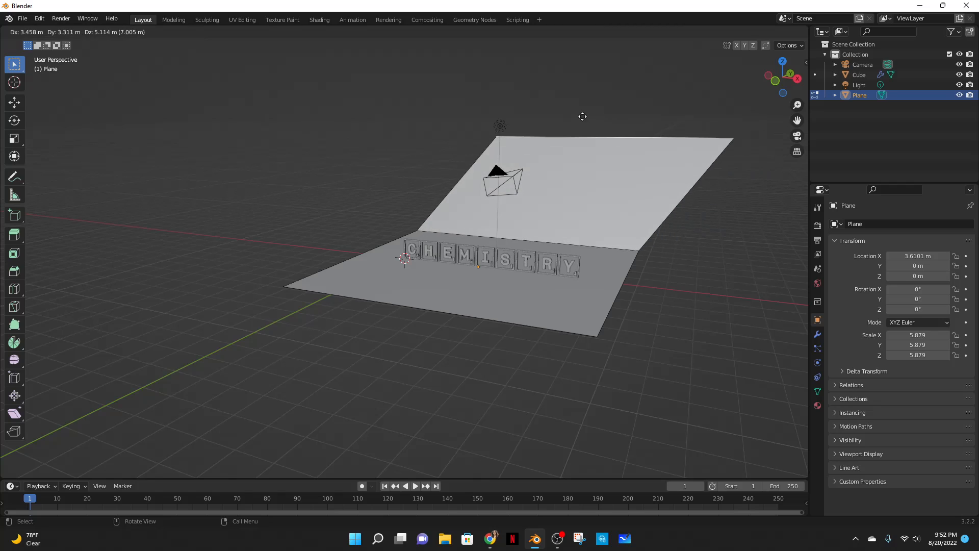
pyautogui.press('z')
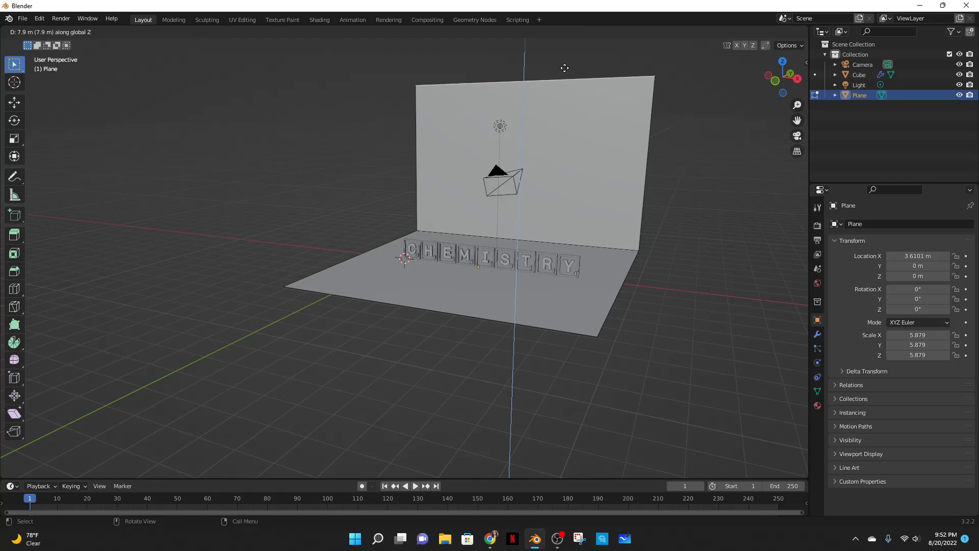
pyautogui.click(565, 62)
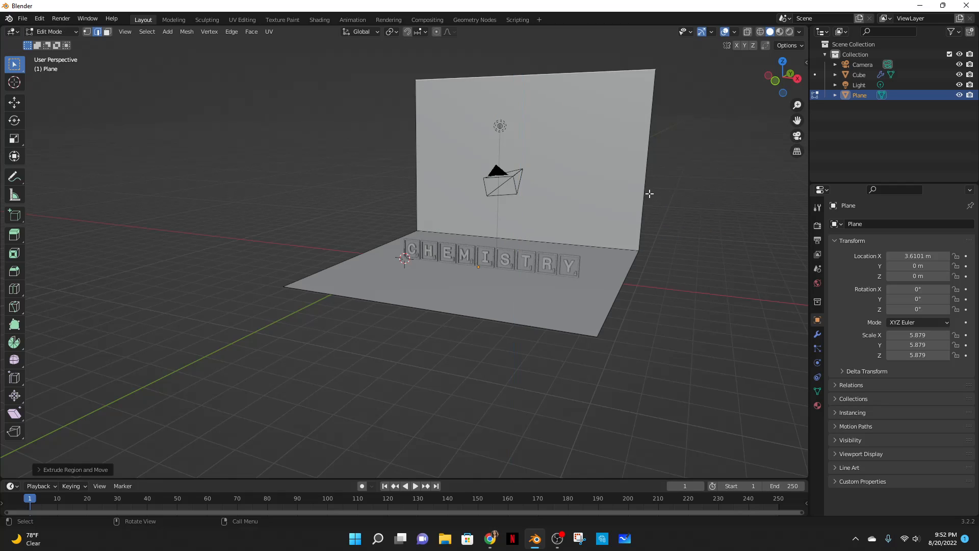
pyautogui.moveTo(574, 168)
pyautogui.mouseDown(button='middle')
pyautogui.moveTo(640, 176)
pyautogui.moveTo(567, 185)
pyautogui.mouseUp(button='middle')
pyautogui.press('Tab')
pyautogui.moveTo(633, 275); pyautogui.dragTo(585, 314, button='middle')
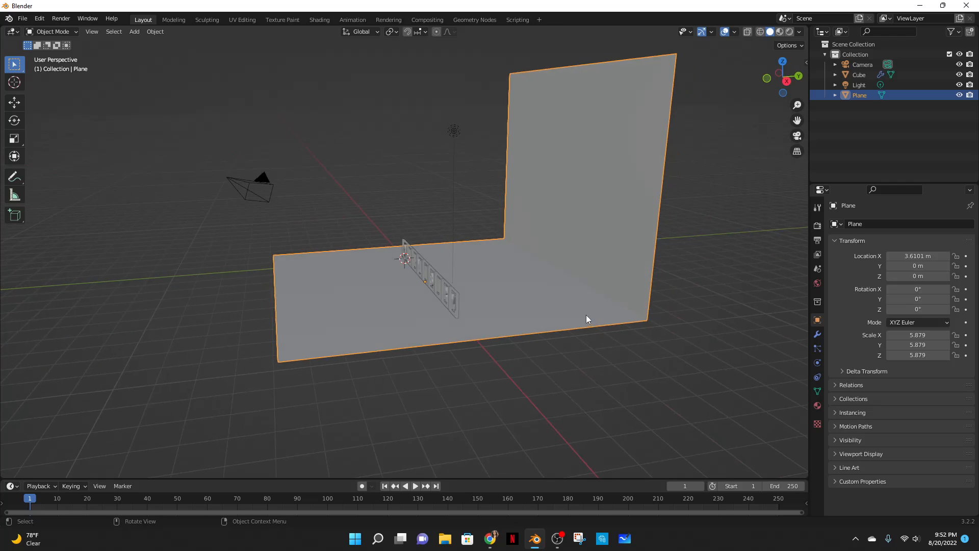
# Step: Add a Bevel modifier to the backdrop plane with an amount of 0.53 m and 27 segments
pyautogui.scroll(4, 657, 334)
pyautogui.moveTo(658, 334); pyautogui.dragTo(526, 298, button='middle')
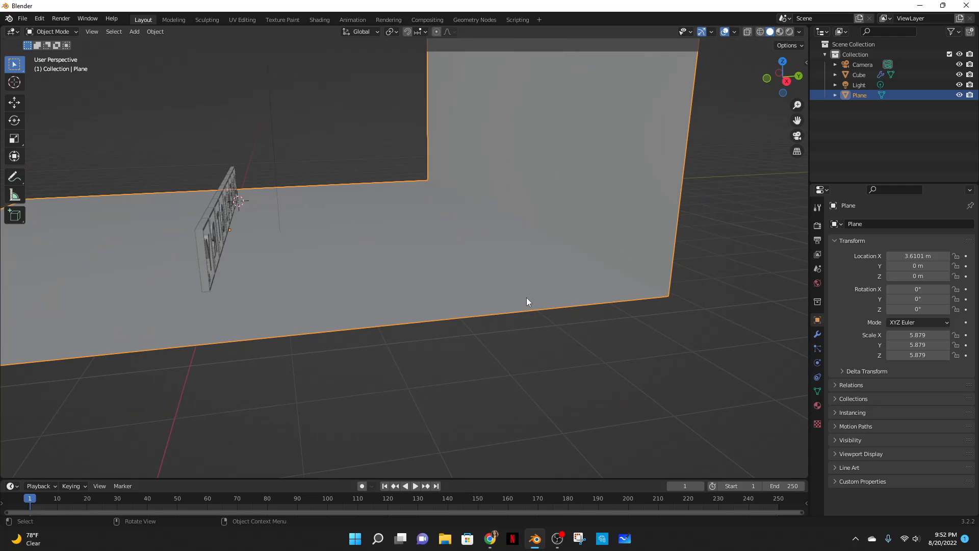
pyautogui.click(817, 334)
pyautogui.click(841, 224)
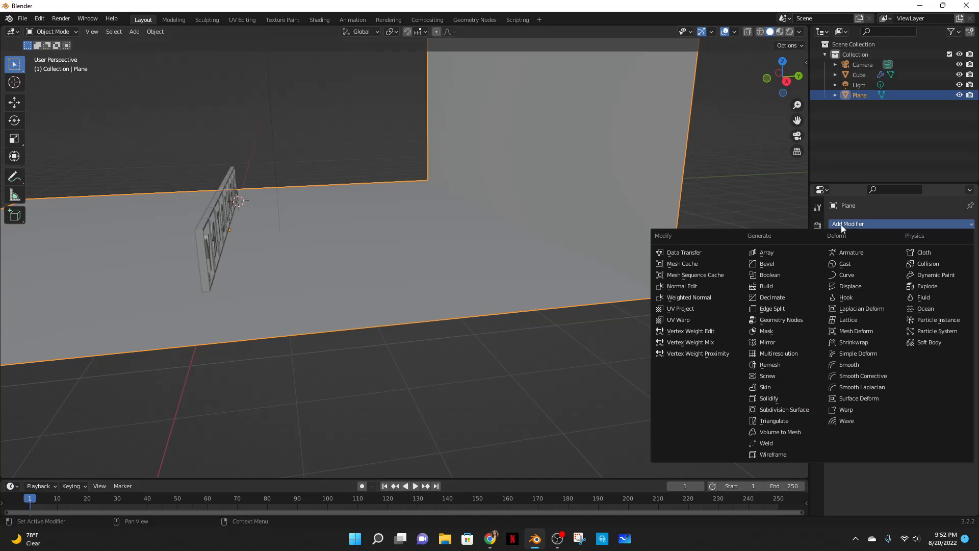
pyautogui.click(775, 263)
pyautogui.moveTo(916, 282); pyautogui.dragTo(943, 282)
pyautogui.moveTo(914, 293)
pyautogui.mouseDown()
pyautogui.moveTo(941, 293)
pyautogui.moveTo(928, 279)
pyautogui.mouseUp()
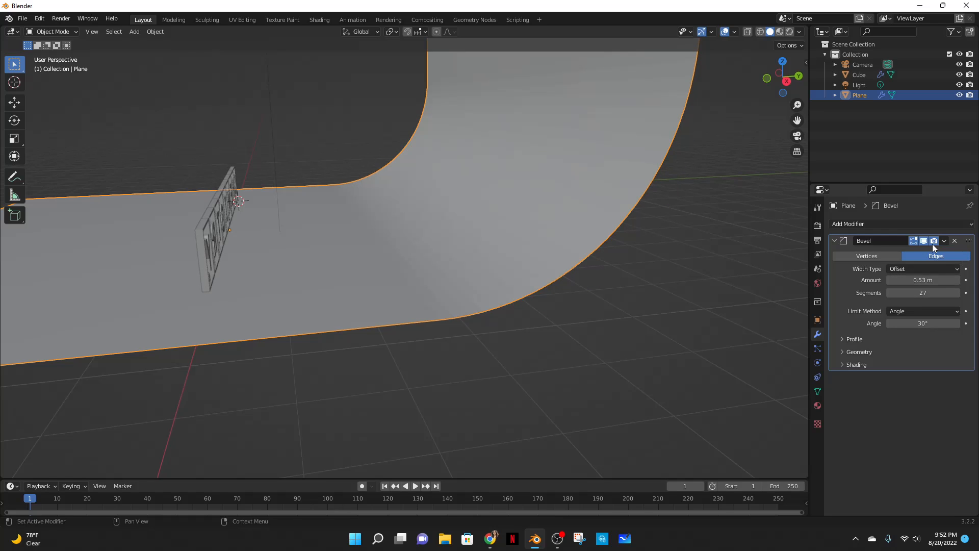
# Step: Apply the Bevel modifier and shade the curved backdrop plane smooth
pyautogui.click(944, 240)
pyautogui.click(913, 247)
pyautogui.rightClick(494, 180)
pyautogui.click(497, 182)
pyautogui.moveTo(497, 181); pyautogui.dragTo(539, 227, button='middle')
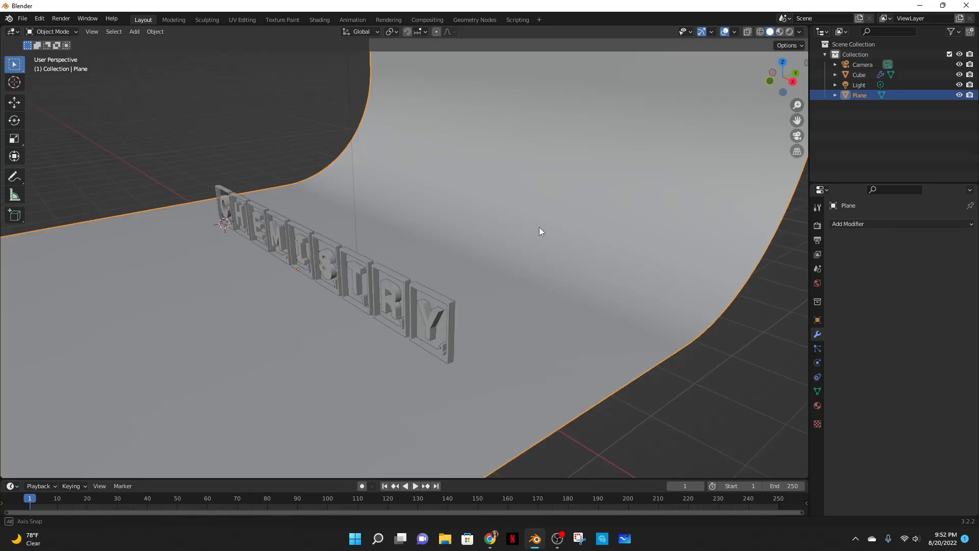
# Step: Scale the backdrop plane up uniformly so it extends well beyond the CHEMISTRY text
pyautogui.scroll(-6, 539, 227)
pyautogui.press('s')
pyautogui.click(652, 269)
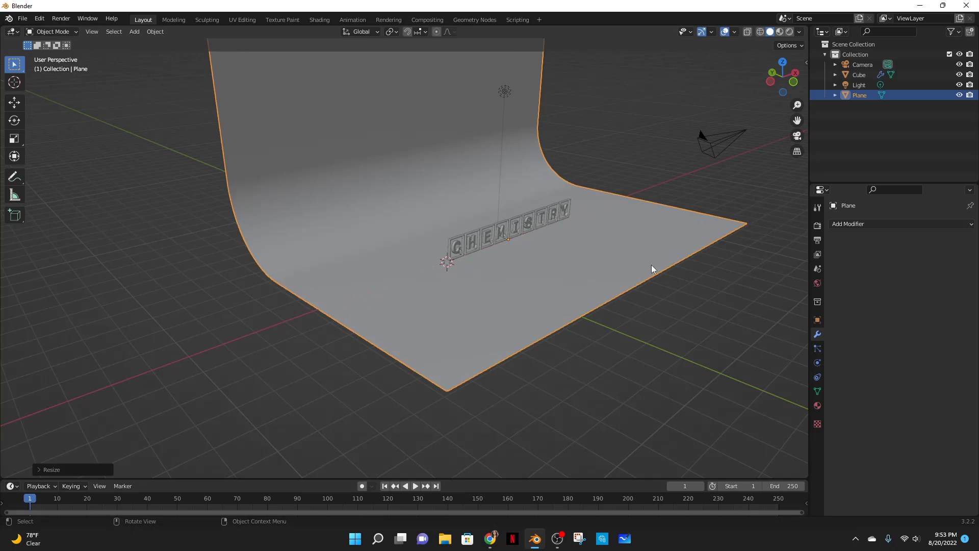
pyautogui.moveTo(651, 265); pyautogui.dragTo(598, 268, button='middle')
pyautogui.scroll(5, 598, 268)
pyautogui.scroll(-3, 615, 269)
pyautogui.moveTo(652, 283); pyautogui.dragTo(645, 286, button='middle')
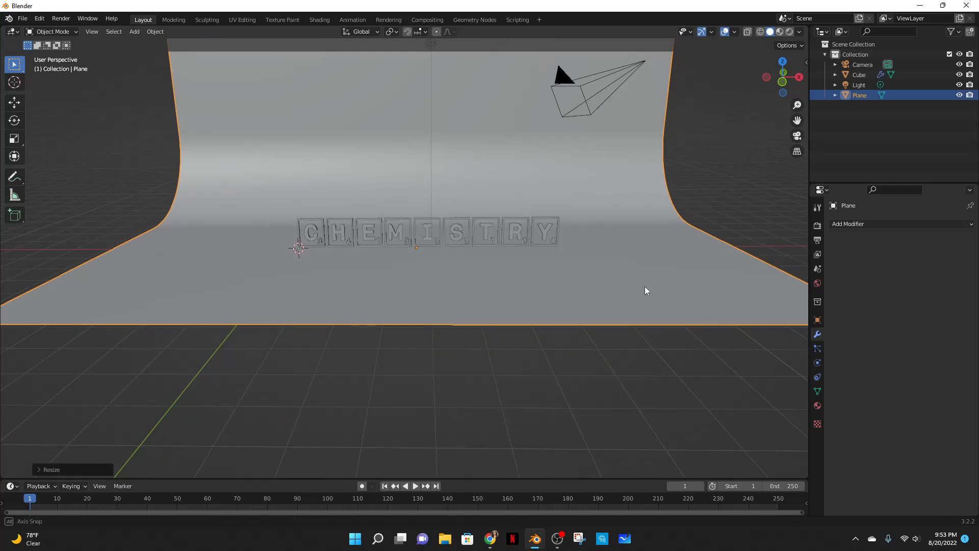
# Step: Open the CHEMISTRY text's node tree in the Geometry Nodes workspace and move Group Output away from Set Material
pyautogui.click(475, 20)
pyautogui.click(533, 156)
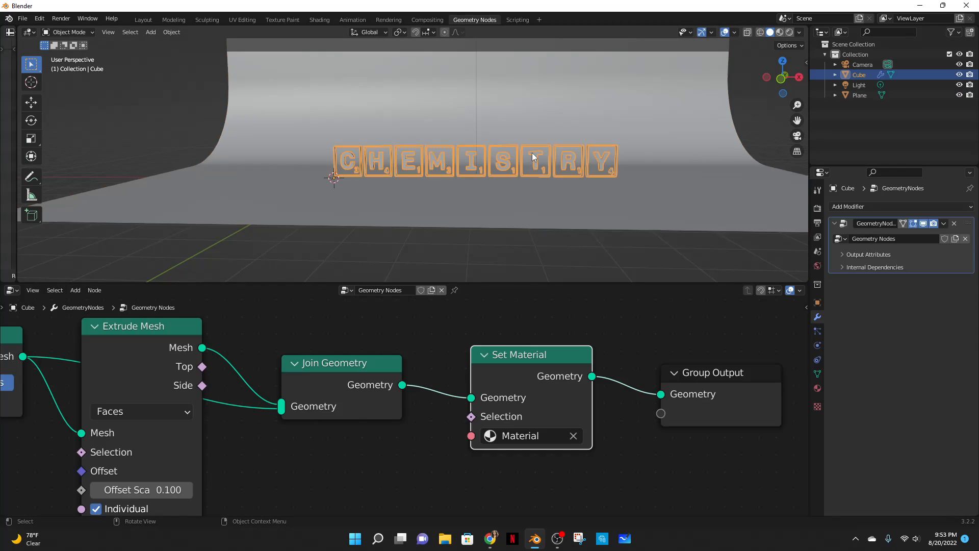
pyautogui.click(663, 336)
pyautogui.moveTo(623, 359); pyautogui.dragTo(447, 372, button='middle')
pyautogui.moveTo(516, 403); pyautogui.dragTo(690, 399)
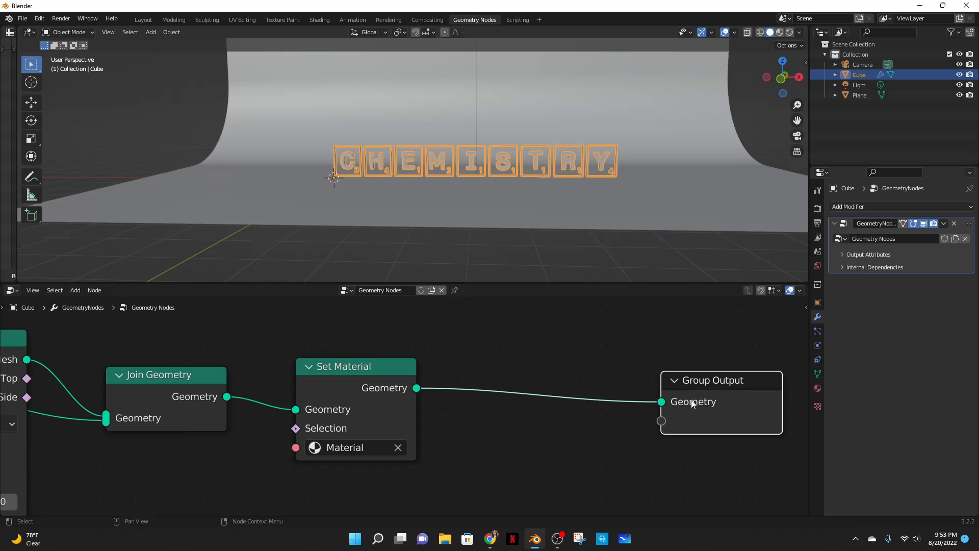
# Step: Insert a Translate Instances node between Set Material and Group Output
pyautogui.hotkey('shift', 'a')
pyautogui.click(570, 282)
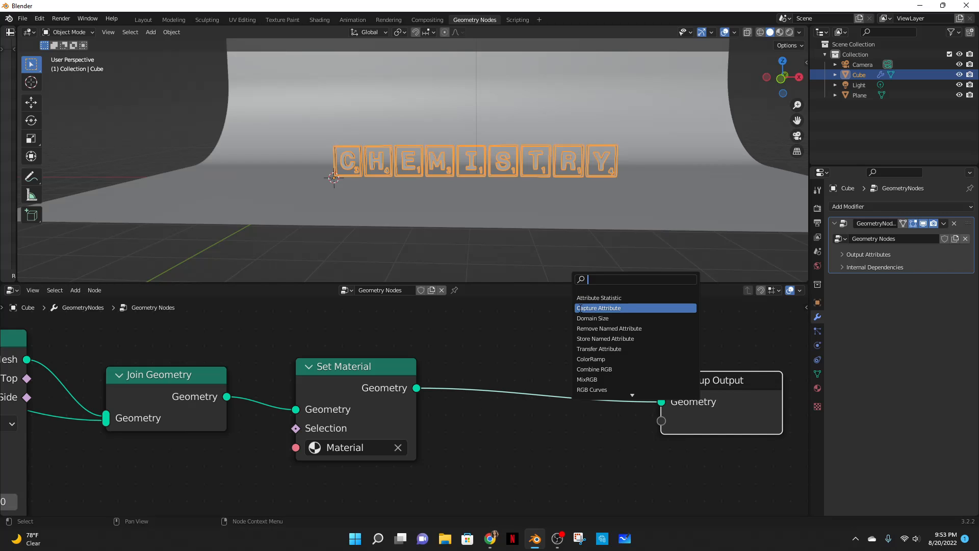
pyautogui.write('teans')
pyautogui.press('Down')
pyautogui.press('Down')
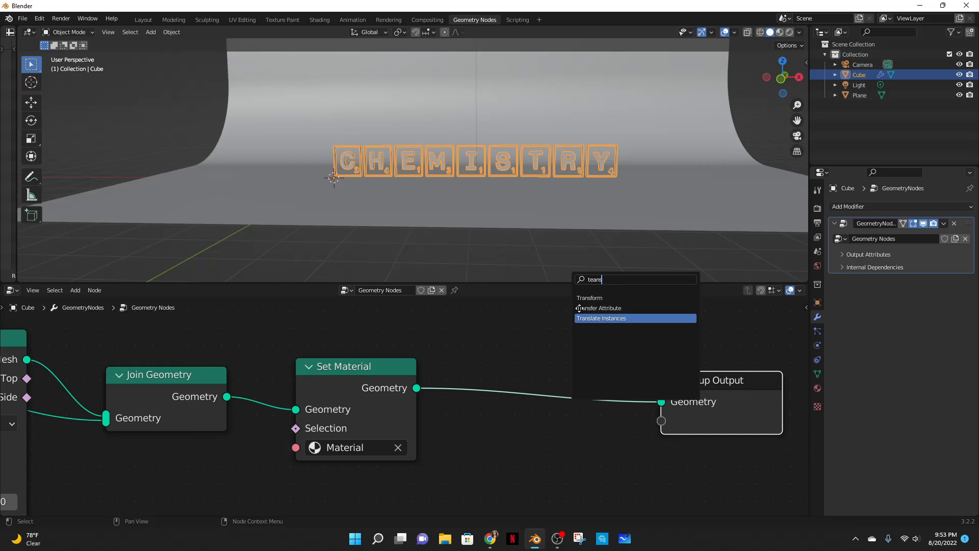
pyautogui.press('Return')
pyautogui.click(482, 309)
pyautogui.scroll(-3, 538, 368)
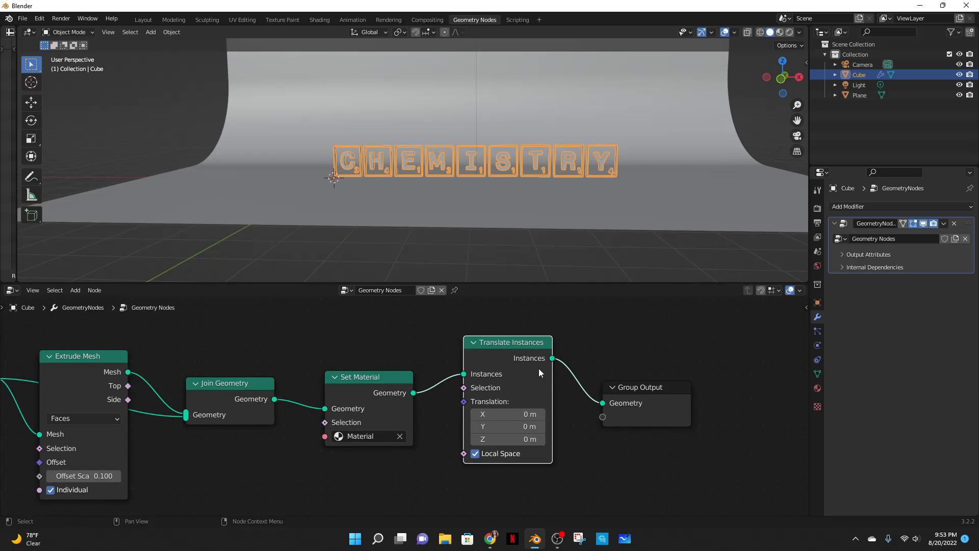
pyautogui.scroll(2, 539, 368)
# Step: Try offsetting the letters with Translate Instances at X 1.2 m and Y -0.2 m, and undo the changes
pyautogui.moveTo(510, 416)
pyautogui.mouseDown()
pyautogui.moveTo(530, 416)
pyautogui.moveTo(501, 431)
pyautogui.mouseUp()
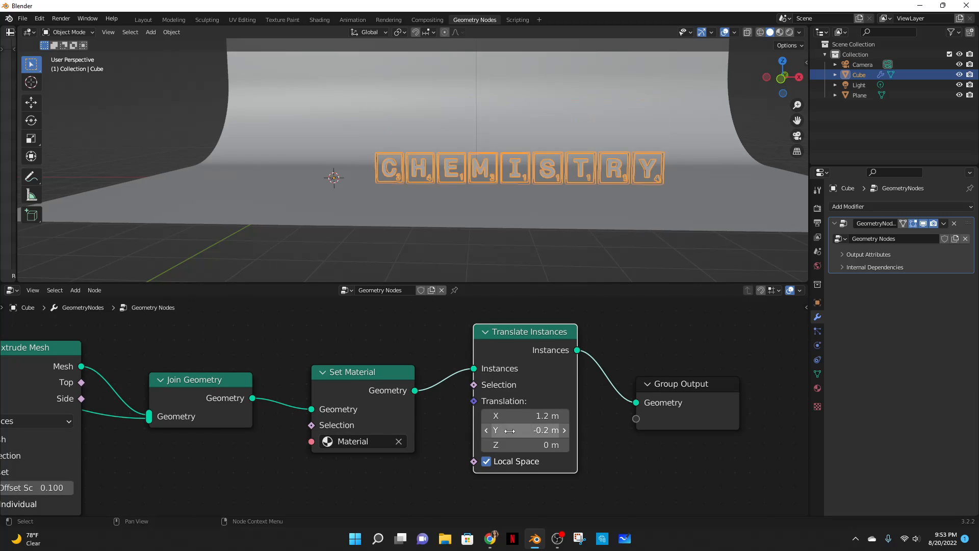
pyautogui.hotkey('ctrl', 'z')
pyautogui.hotkey('ctrl', 'z')
# Step: Add a Single Arrow empty at the 3D cursor beside the letter C
pyautogui.click(531, 204)
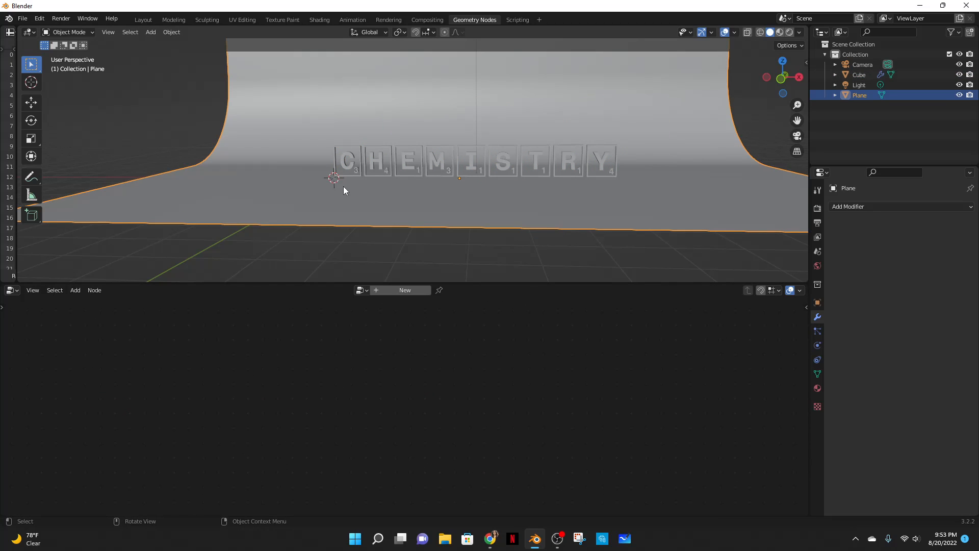
pyautogui.hotkey('shift', 'a')
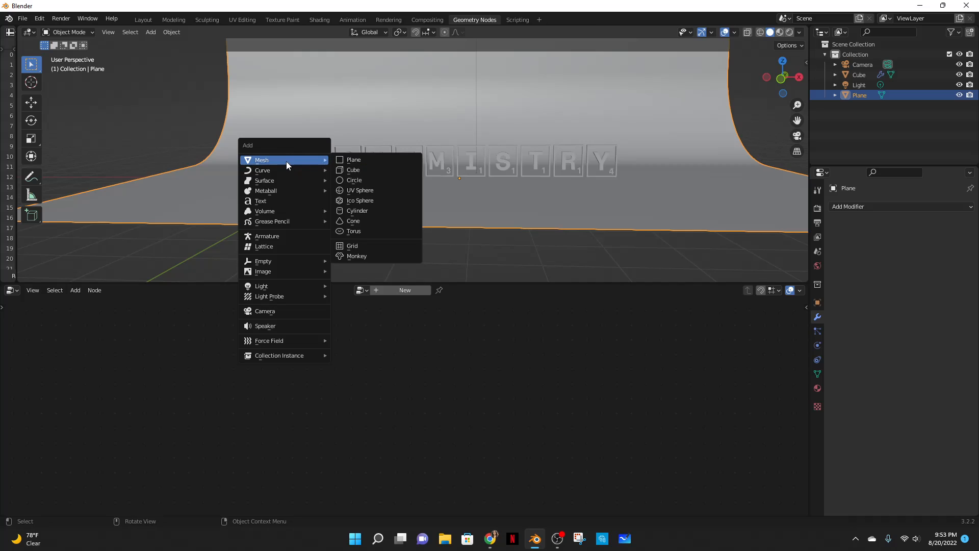
pyautogui.moveTo(306, 261)
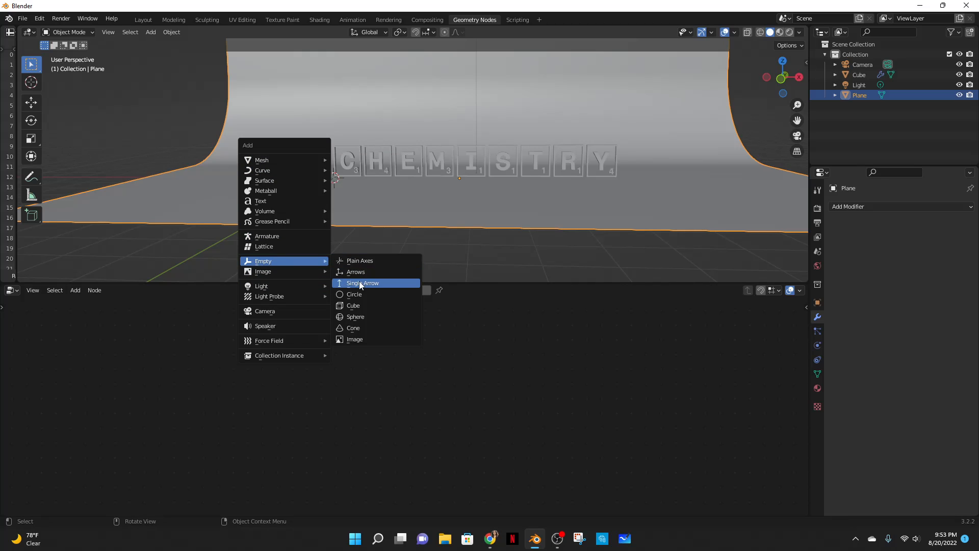
pyautogui.click(359, 284)
# Step: Reselect the CHEMISTRY text and space Translate Instances and Group Output farther from Set Material
pyautogui.click(408, 171)
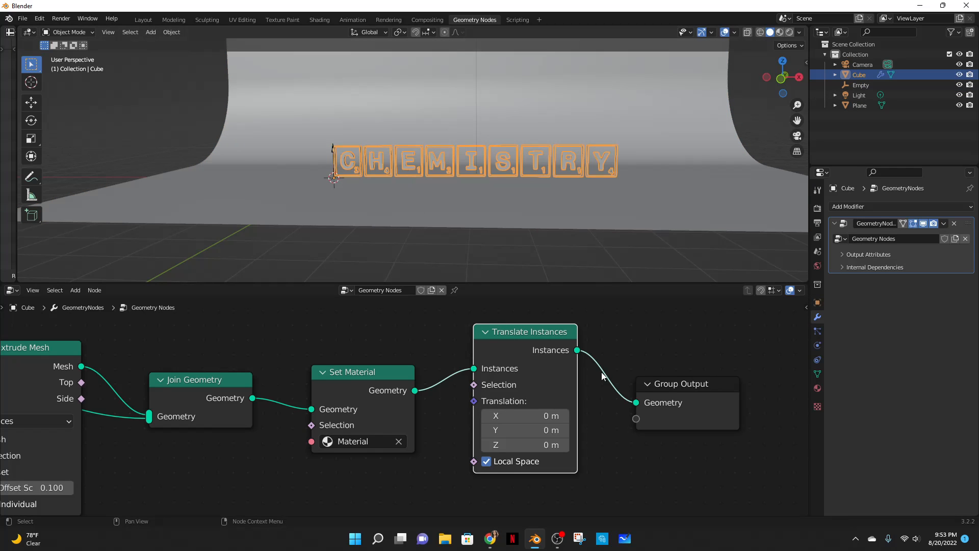
pyautogui.moveTo(607, 371); pyautogui.dragTo(587, 368, button='middle')
pyautogui.moveTo(539, 371); pyautogui.dragTo(584, 371)
pyautogui.moveTo(666, 382); pyautogui.dragTo(755, 377)
pyautogui.moveTo(589, 365); pyautogui.dragTo(633, 367)
pyautogui.moveTo(537, 422); pyautogui.dragTo(434, 386, button='middle')
# Step: Add a Vector Math node below Translate Instances and set its operation to Distance
pyautogui.click(393, 411)
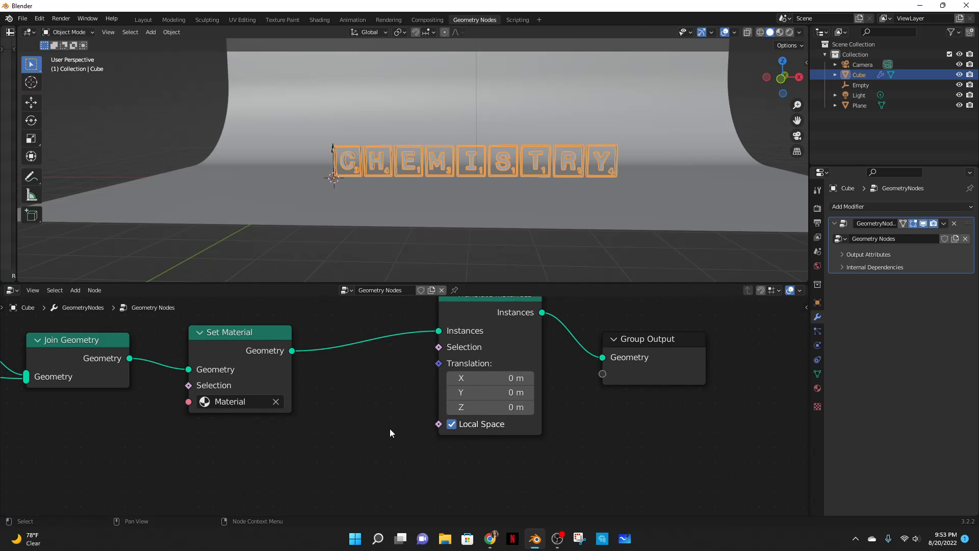
pyautogui.hotkey('shift', 'a')
pyautogui.click(347, 315)
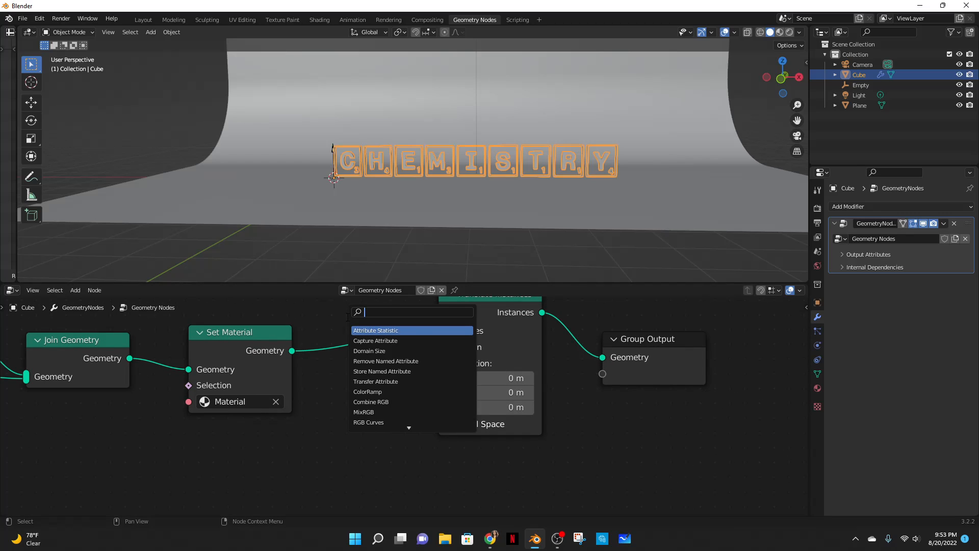
pyautogui.write('vect')
pyautogui.press('Down')
pyautogui.press('Return')
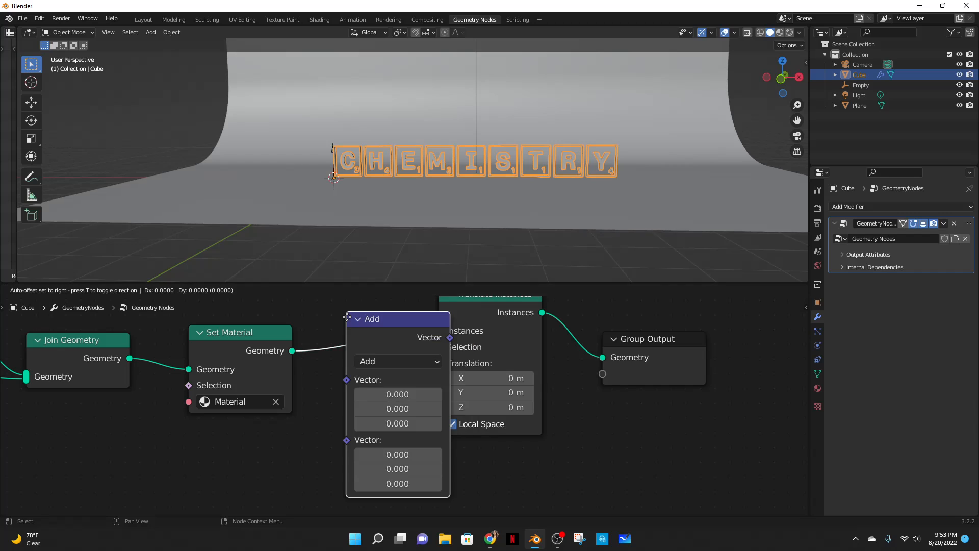
pyautogui.click(342, 445)
pyautogui.click(394, 488)
pyautogui.click(377, 278)
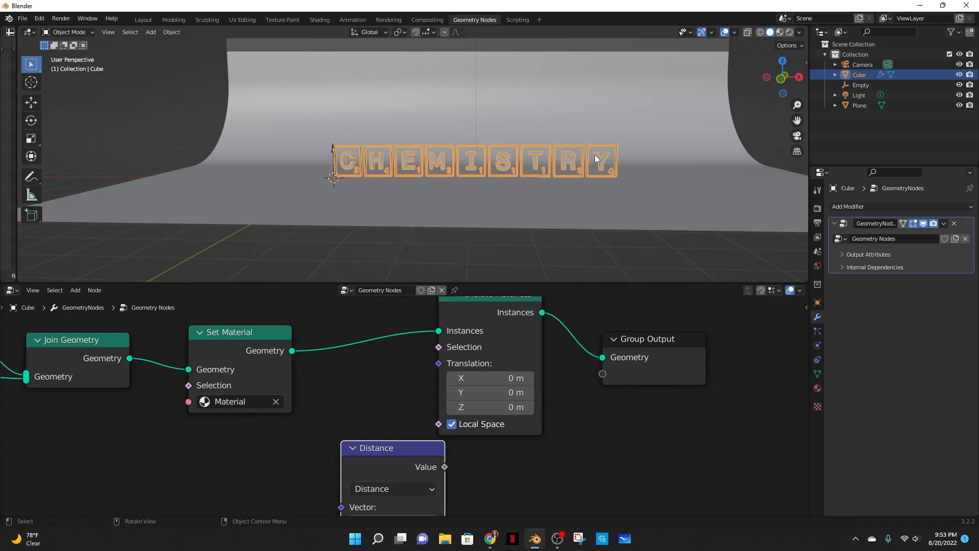
# Step: Bring the arrow empty into the text's node tree as an Object Info node and arrange it beside the Distance node
pyautogui.click(332, 146)
pyautogui.click(331, 145)
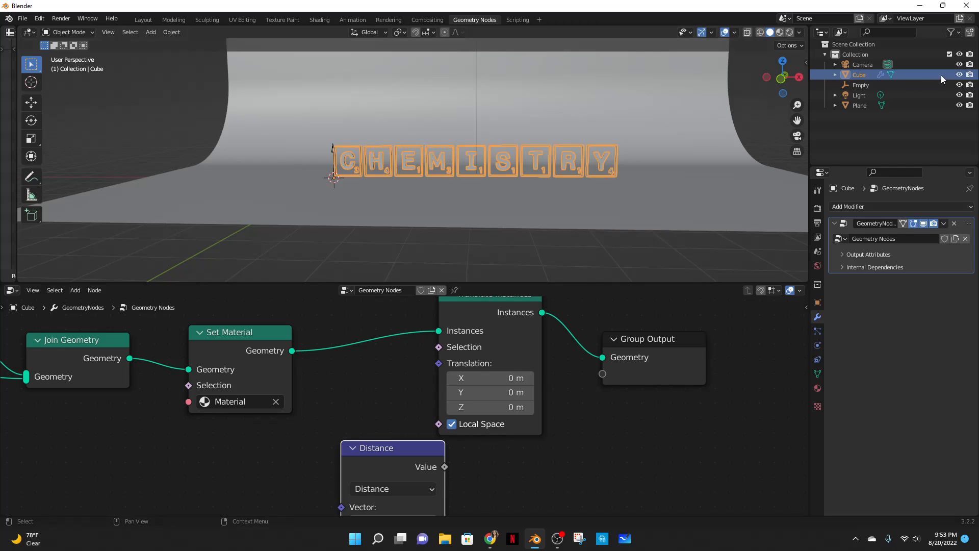
pyautogui.moveTo(881, 86)
pyautogui.mouseDown()
pyautogui.moveTo(852, 85)
pyautogui.moveTo(869, 85)
pyautogui.mouseUp()
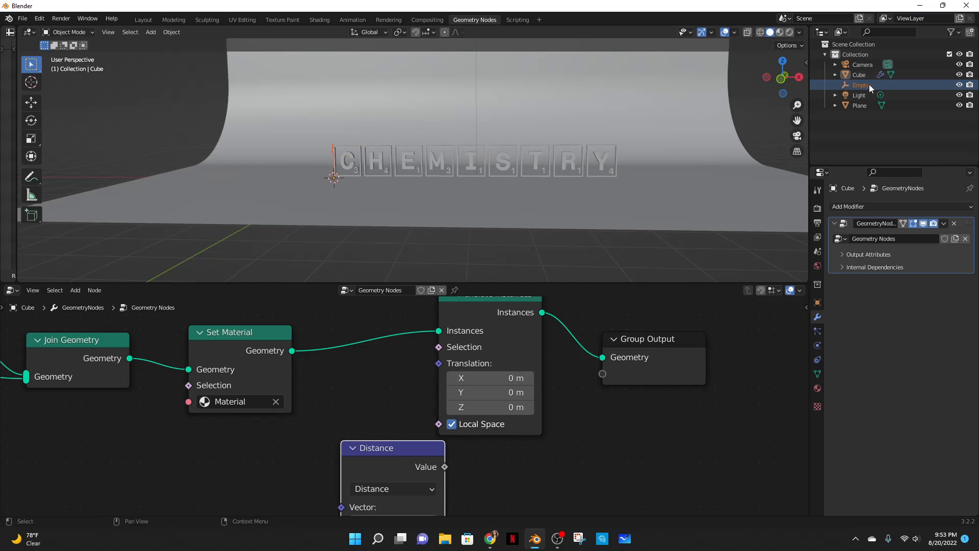
pyautogui.click(634, 133)
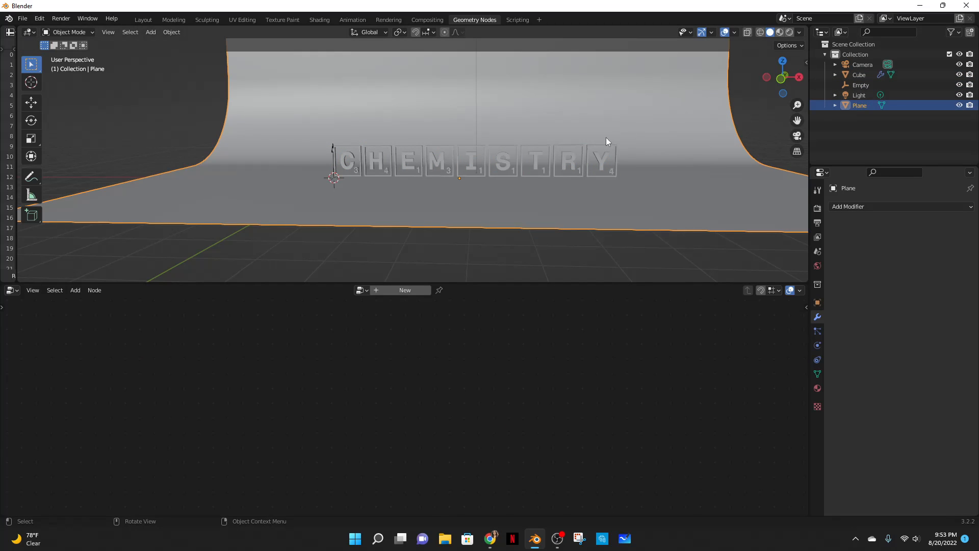
pyautogui.click(596, 149)
pyautogui.moveTo(866, 85); pyautogui.dragTo(236, 457)
pyautogui.moveTo(486, 445); pyautogui.dragTo(598, 360, button='middle')
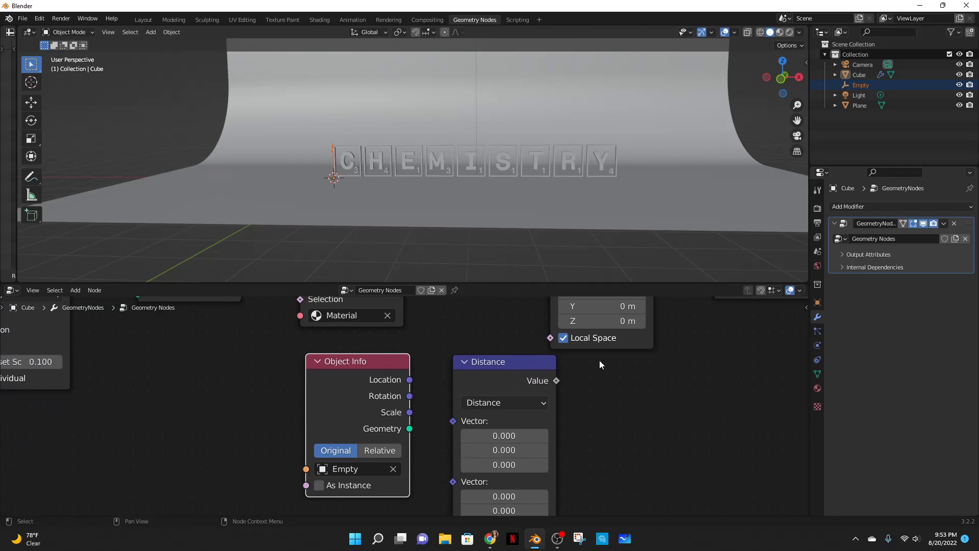
pyautogui.moveTo(596, 398); pyautogui.dragTo(580, 368, button='middle')
pyautogui.moveTo(524, 363); pyautogui.dragTo(633, 388)
pyautogui.moveTo(314, 352); pyautogui.dragTo(368, 427)
# Step: Add a Position node above Object Info and connect it to the first vector input of the Distance node
pyautogui.hotkey('shift', 'a')
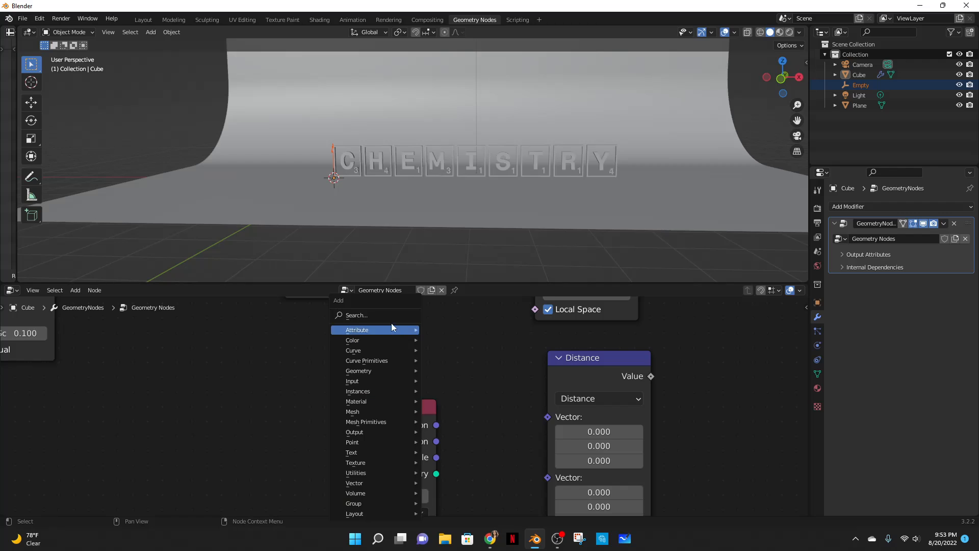
pyautogui.click(390, 323)
pyautogui.write('pos')
pyautogui.press('Return')
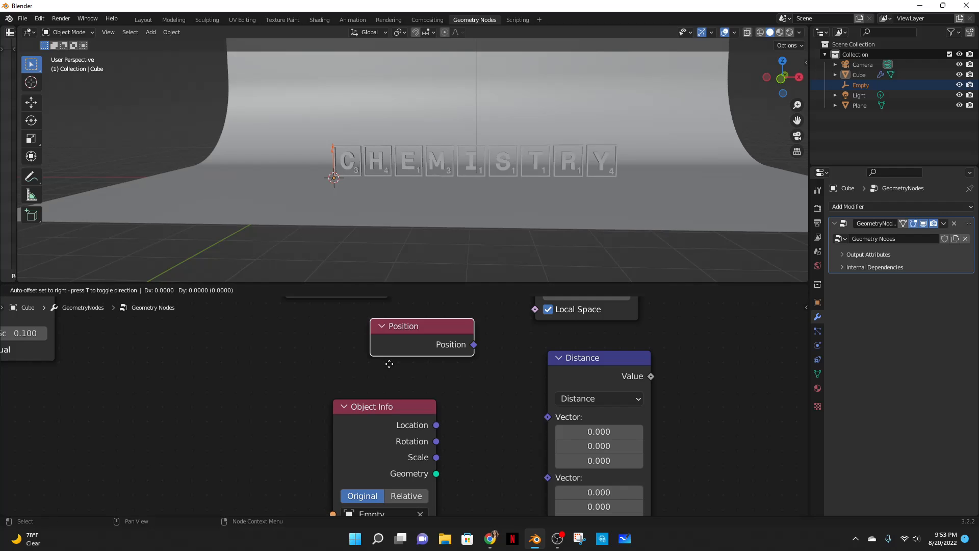
pyautogui.click(423, 359)
pyautogui.moveTo(553, 417); pyautogui.dragTo(548, 417)
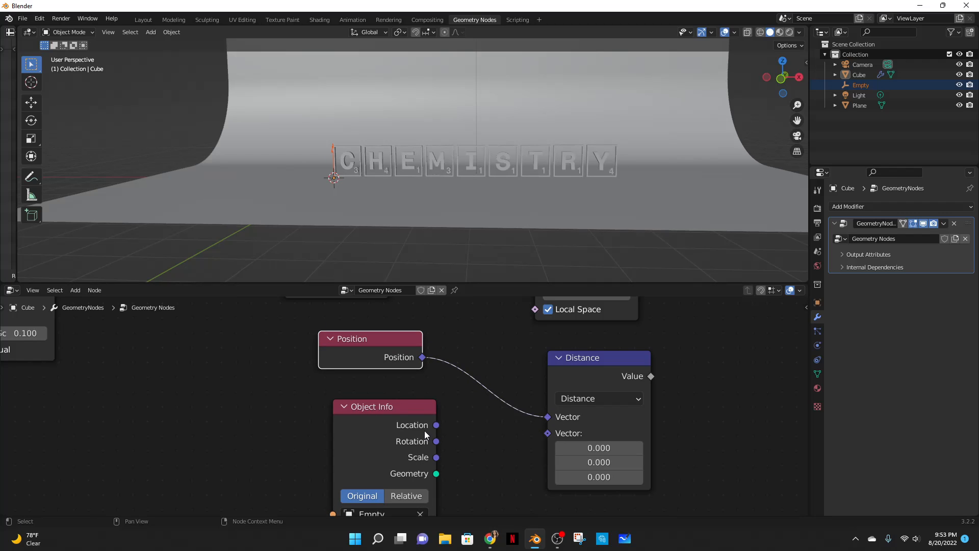
# Step: Connect Object Info's Location to the second Distance vector input and move the Distance node closer to its inputs
pyautogui.moveTo(436, 425); pyautogui.dragTo(476, 442)
pyautogui.moveTo(573, 444); pyautogui.dragTo(556, 434)
pyautogui.moveTo(610, 360); pyautogui.dragTo(544, 414)
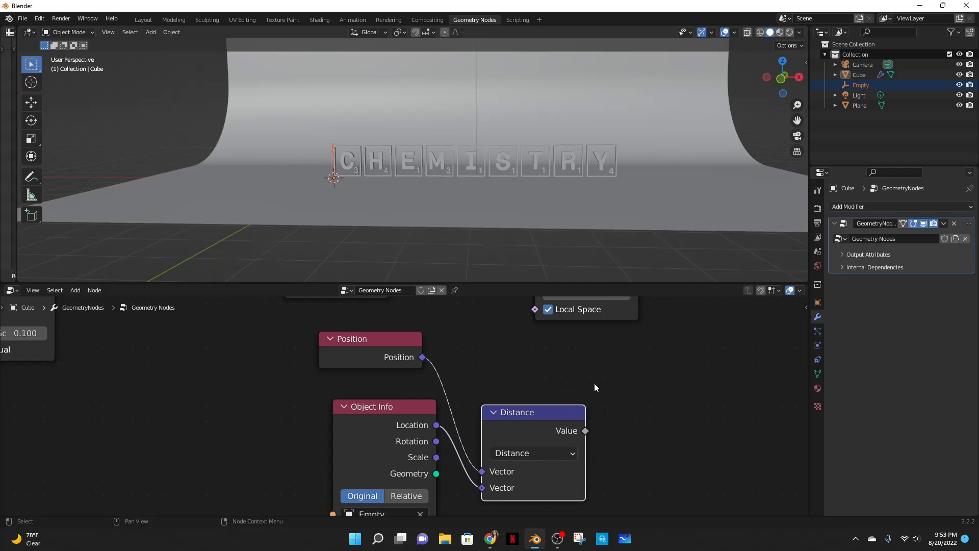
# Step: Connect the Distance value to the Translation input of Translate Instances
pyautogui.moveTo(612, 360); pyautogui.dragTo(563, 434, button='middle')
pyautogui.scroll(-3, 563, 433)
pyautogui.moveTo(493, 476); pyautogui.dragTo(466, 340)
pyautogui.scroll(-3, 525, 167)
# Step: Switch the viewport to Material Preview shading and examine how the colored letters spread from the empty
pyautogui.moveTo(525, 167)
pyautogui.mouseDown(button='middle')
pyautogui.moveTo(558, 233)
pyautogui.moveTo(534, 169)
pyautogui.mouseUp(button='middle')
pyautogui.click(780, 32)
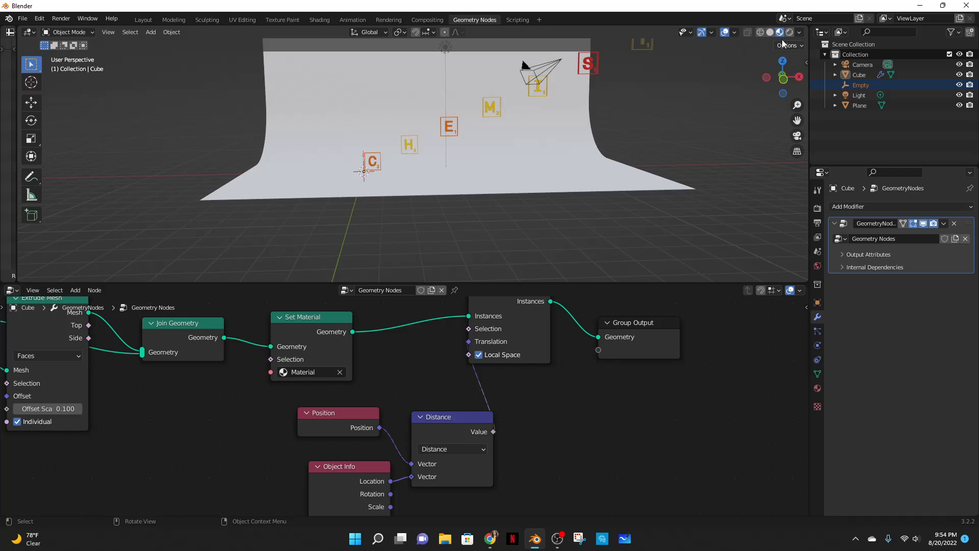
pyautogui.scroll(-2, 644, 155)
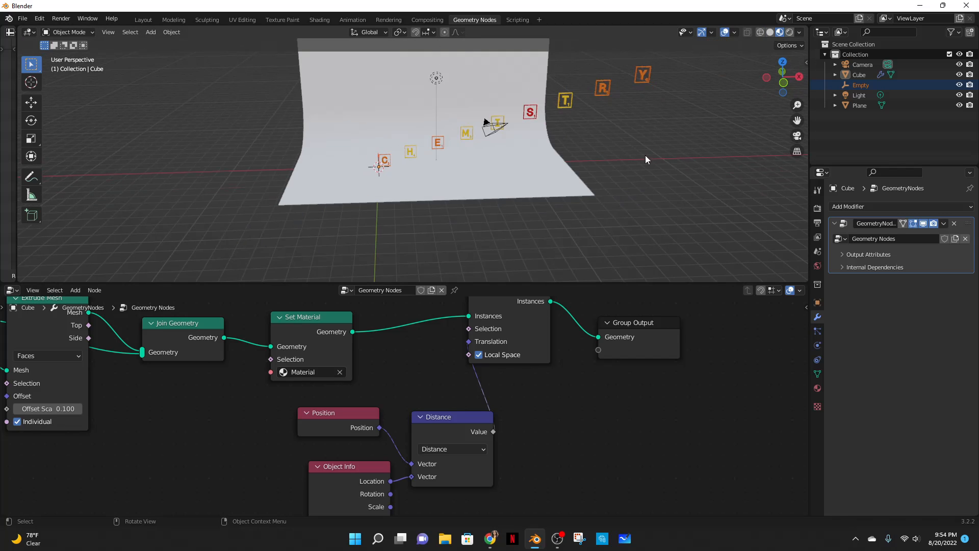
pyautogui.scroll(3, 616, 165)
pyautogui.scroll(-2, 566, 161)
pyautogui.moveTo(515, 171); pyautogui.dragTo(564, 244, button='middle')
pyautogui.scroll(1, 524, 410)
# Step: Insert a Combine XYZ node between the Distance value and the Translation input
pyautogui.moveTo(458, 423); pyautogui.dragTo(425, 405)
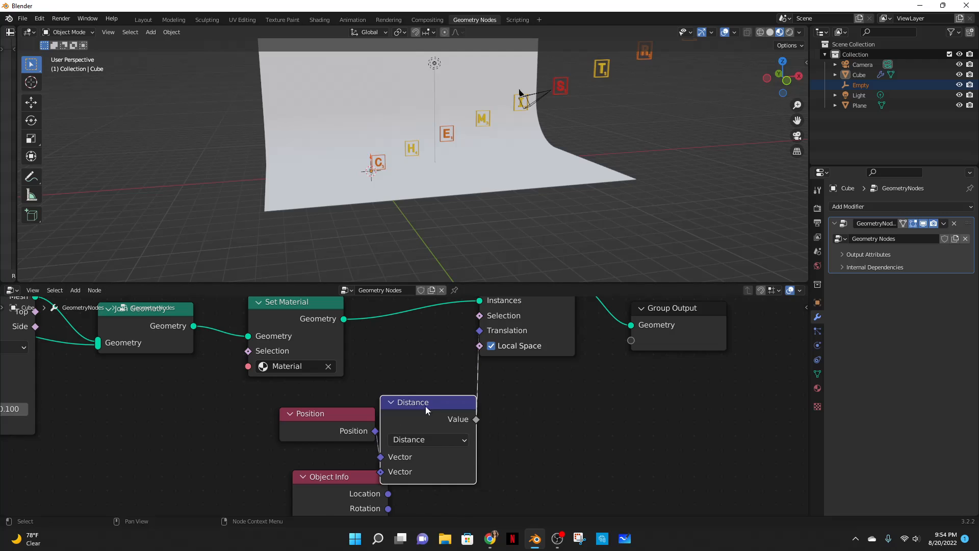
pyautogui.hotkey('shift', 'a')
pyautogui.click(486, 314)
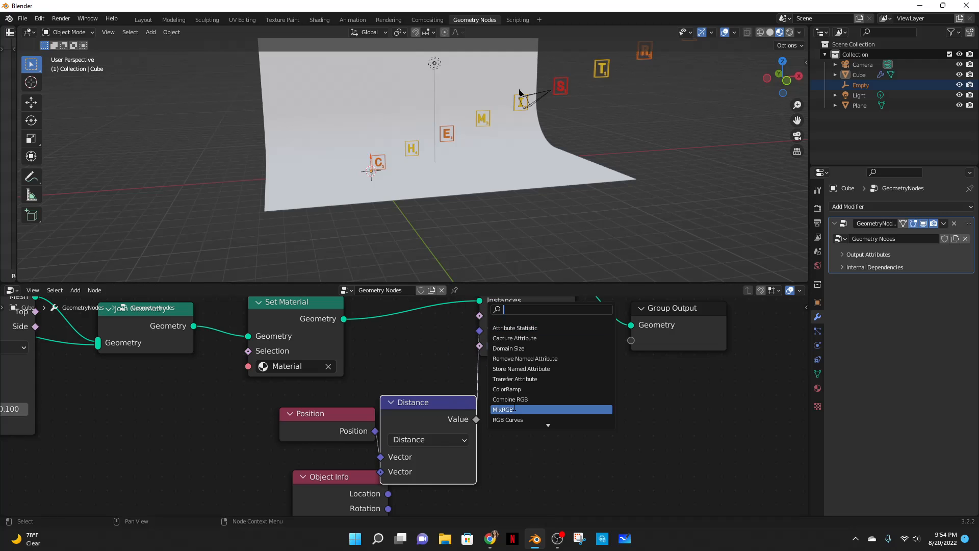
pyautogui.write('combine xyz')
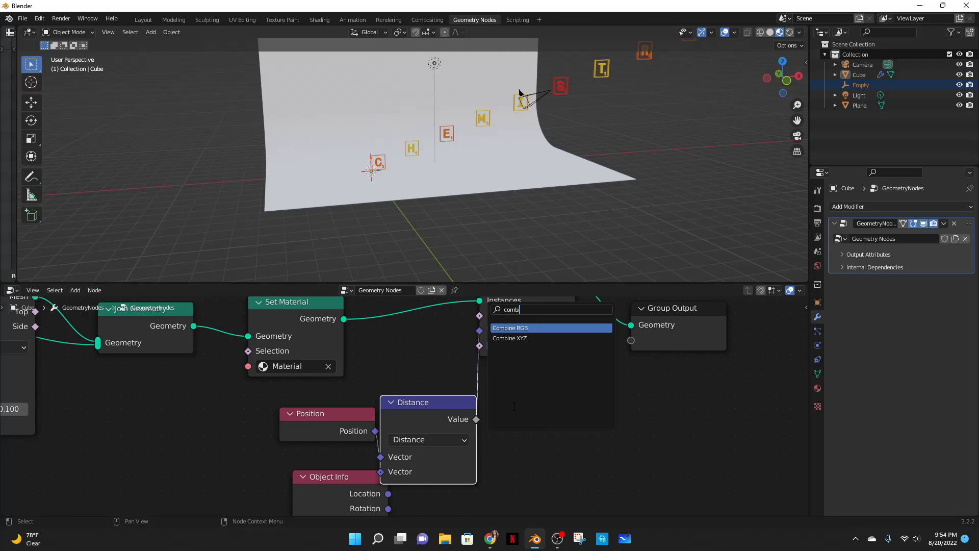
pyautogui.press('Return')
pyautogui.click(557, 430)
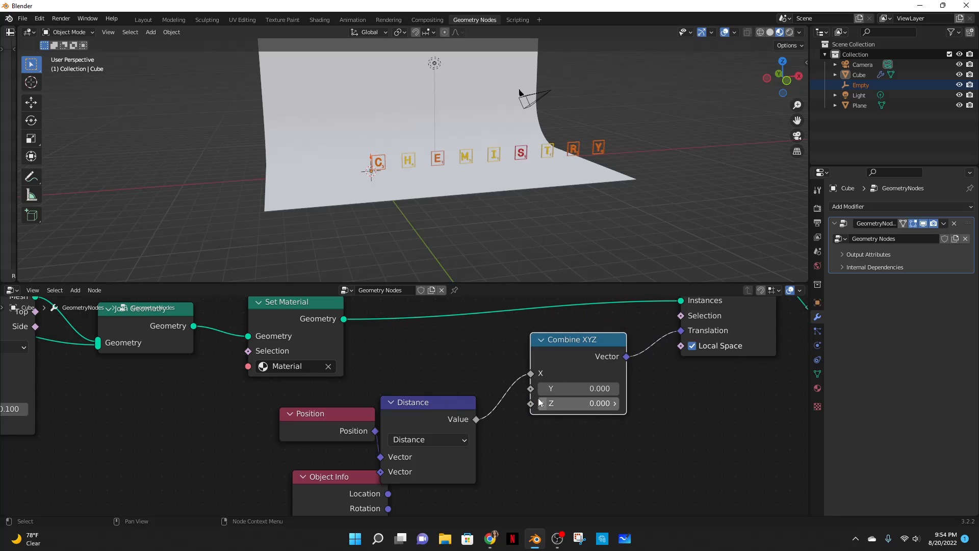
# Step: Move the Distance connection on Combine XYZ from the X input to the Y input
pyautogui.moveTo(523, 372); pyautogui.dragTo(534, 388)
pyautogui.moveTo(472, 175)
pyautogui.mouseDown(button='middle')
pyautogui.moveTo(460, 44)
pyautogui.moveTo(458, 163)
pyautogui.mouseUp(button='middle')
pyautogui.scroll(8, 454, 195)
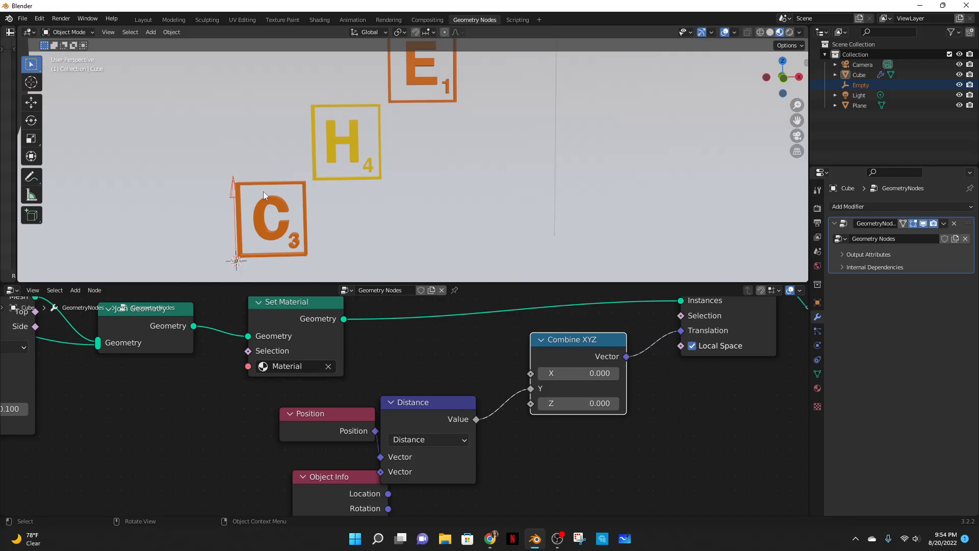
# Step: Examine the diagonal spread of the letters against the backdrop from several angles and distances
pyautogui.scroll(-6, 439, 174)
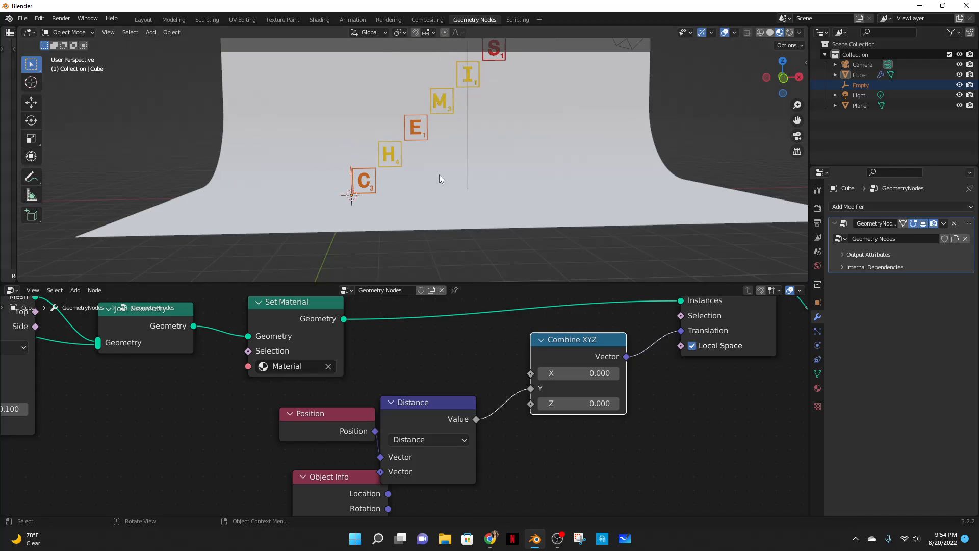
pyautogui.moveTo(553, 134); pyautogui.dragTo(554, 179, button='middle')
pyautogui.scroll(-3, 561, 161)
pyautogui.scroll(3, 551, 151)
pyautogui.scroll(2, 540, 152)
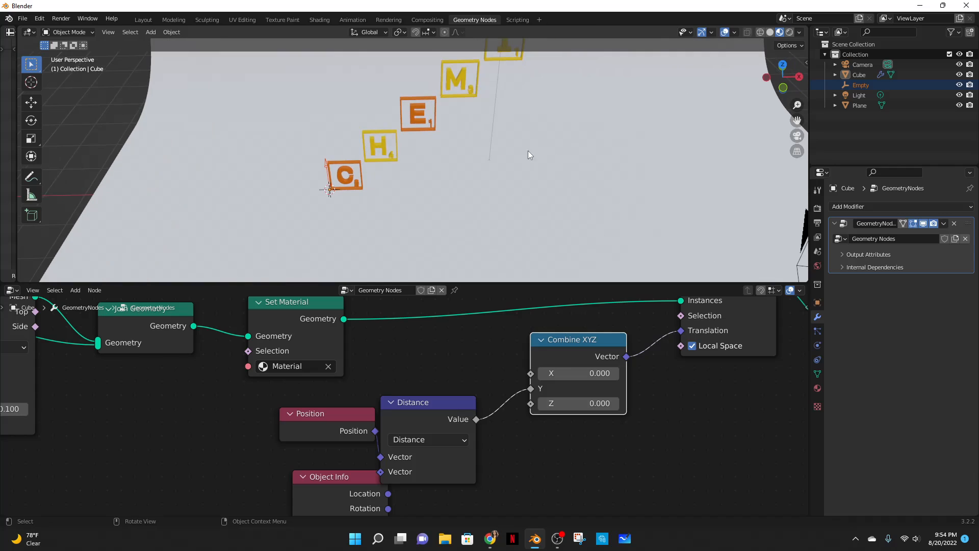
pyautogui.scroll(-4, 474, 108)
pyautogui.moveTo(441, 204); pyautogui.dragTo(447, 167, button='middle')
pyautogui.scroll(4, 447, 167)
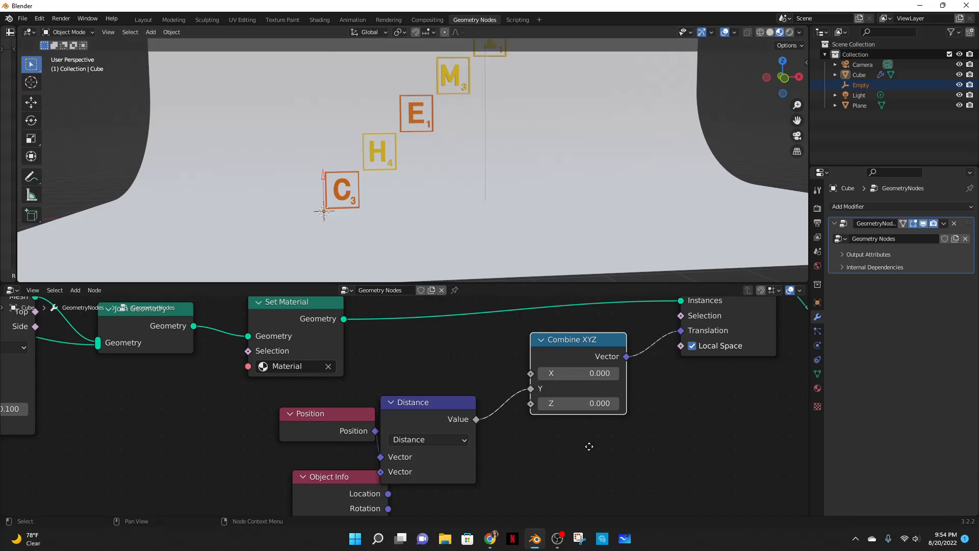
# Step: Insert a ColorRamp node between the Distance value and the Y input of Combine XYZ
pyautogui.moveTo(570, 437); pyautogui.dragTo(438, 426, button='middle')
pyautogui.hotkey('shift', 'a')
pyautogui.write('volor')
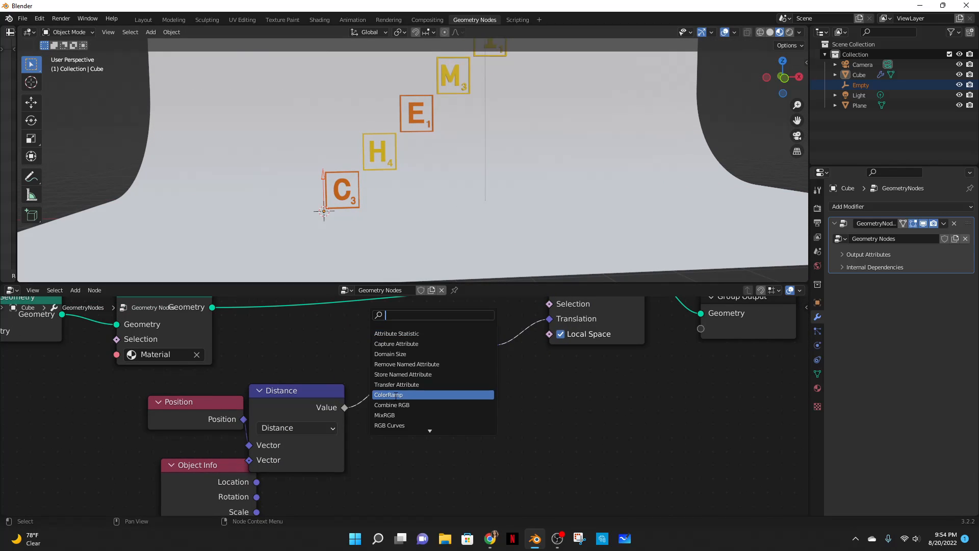
pyautogui.press('BackSpace')
pyautogui.press('BackSpace')
pyautogui.press('BackSpace')
pyautogui.press('BackSpace')
pyautogui.press('BackSpace')
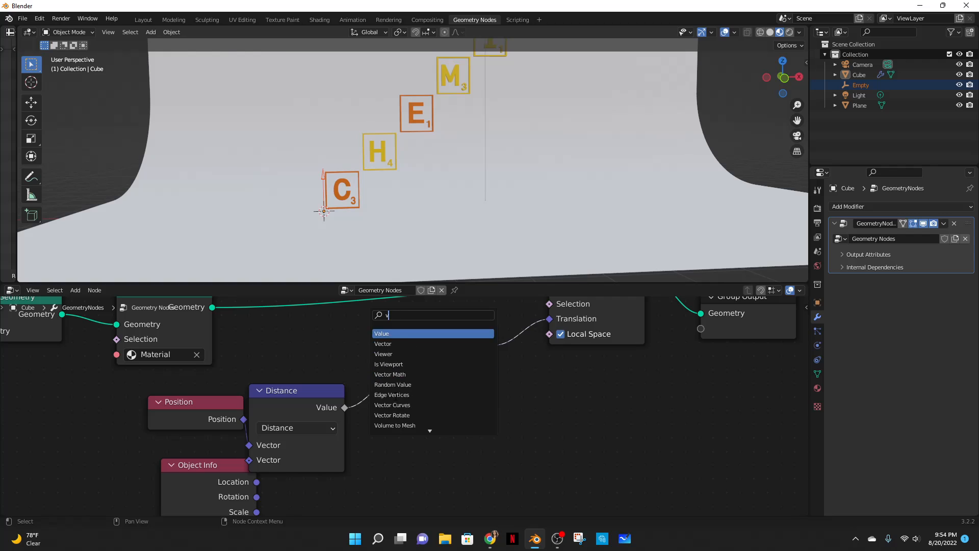
pyautogui.write('color')
pyautogui.press('Return')
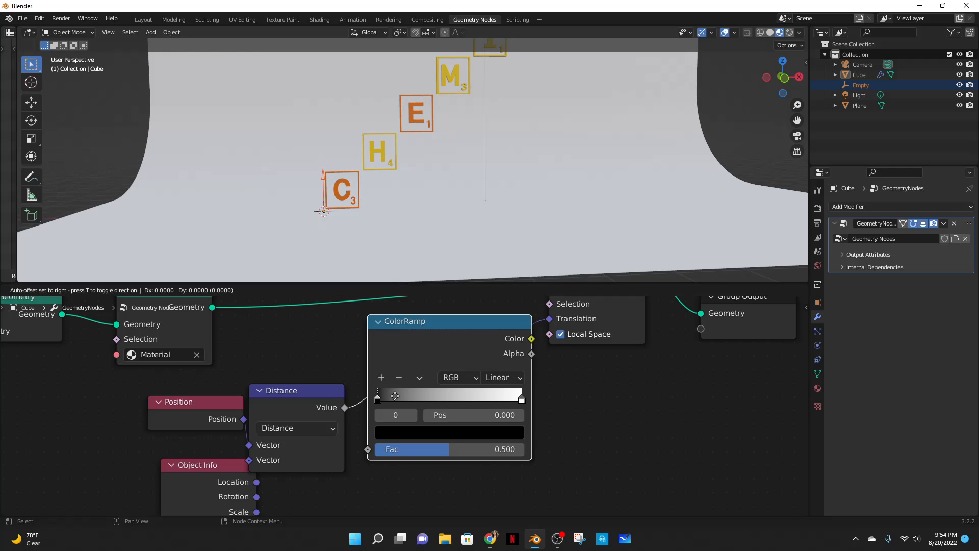
pyautogui.click(392, 395)
# Step: Flip the color ramp, and move the empty about 1.2 m along negative X, away from the letter C
pyautogui.click(449, 377)
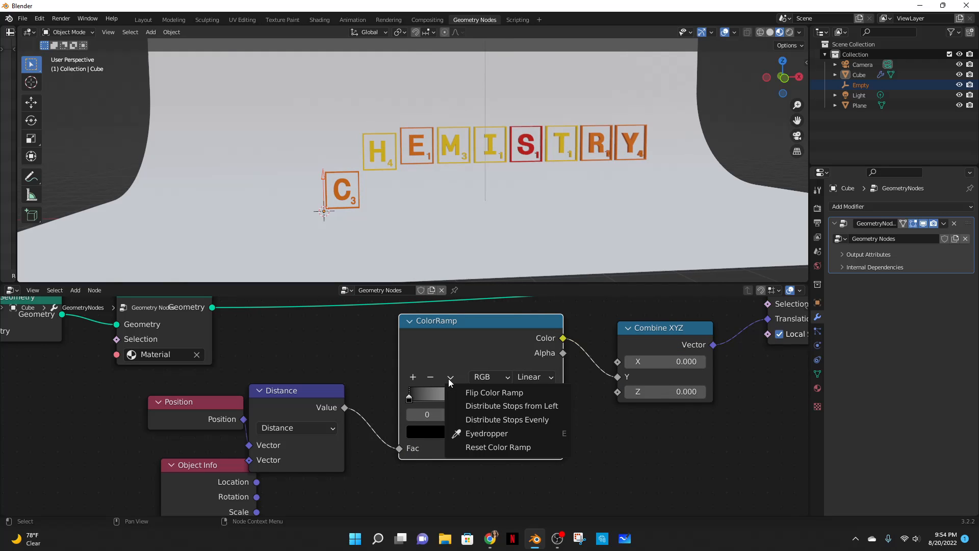
pyautogui.click(474, 392)
pyautogui.scroll(-1, 461, 230)
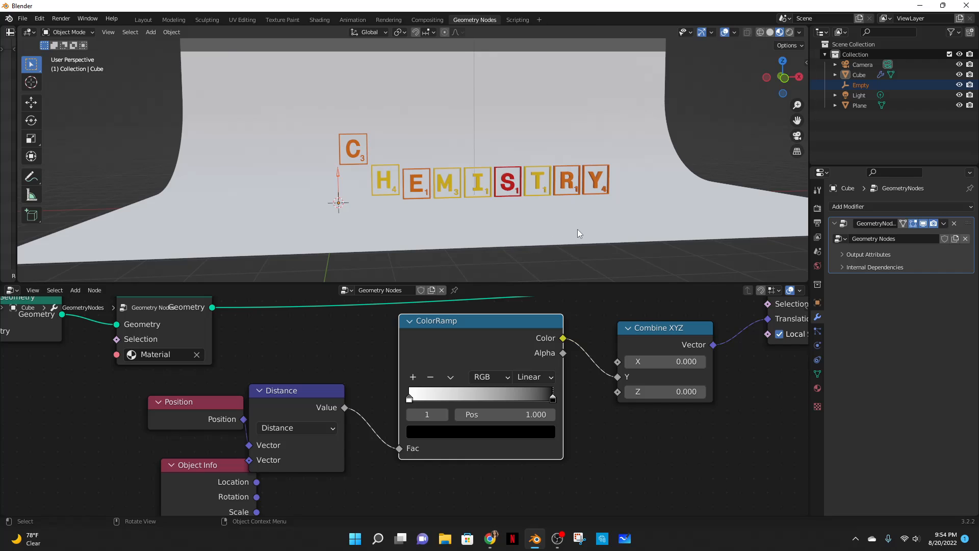
pyautogui.scroll(-1, 378, 212)
pyautogui.press('g')
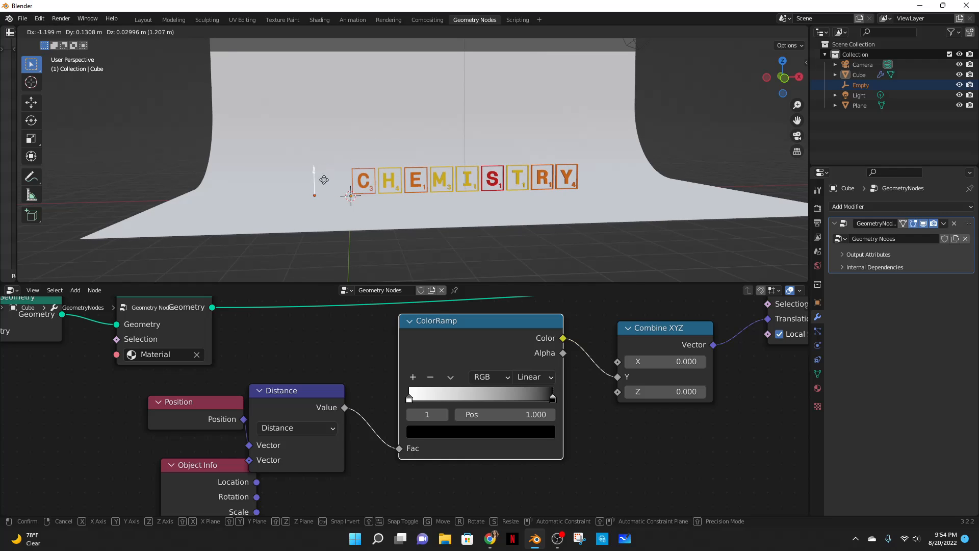
pyautogui.press('x')
pyautogui.click(311, 179)
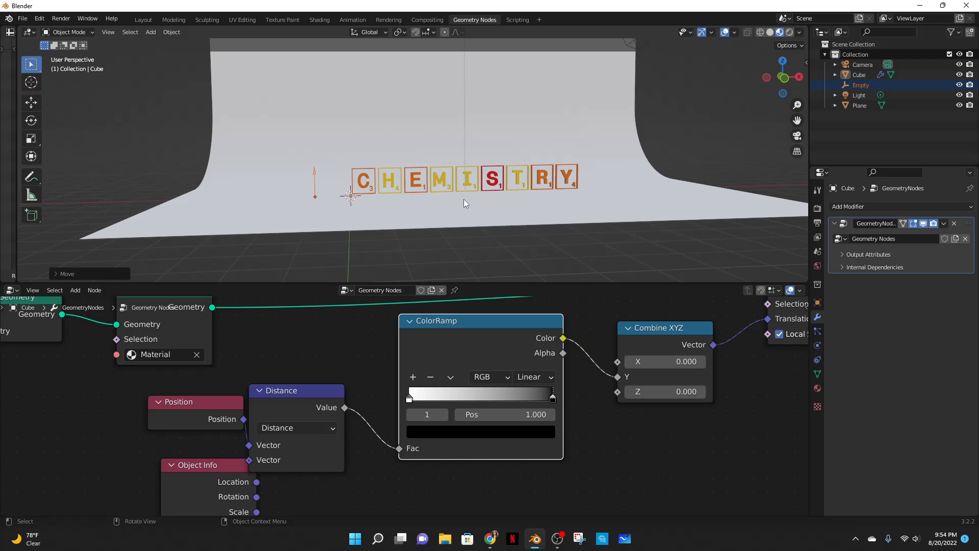
# Step: Insert a Float Curve node between the ColorRamp color and the Y input of Combine XYZ
pyautogui.scroll(3, 464, 199)
pyautogui.scroll(-2, 552, 232)
pyautogui.moveTo(576, 232); pyautogui.dragTo(527, 230, button='middle')
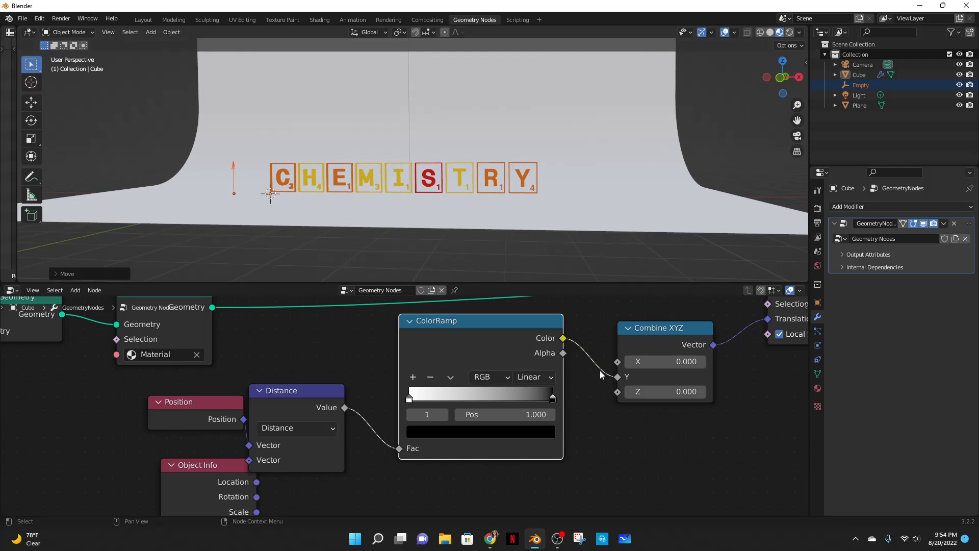
pyautogui.moveTo(600, 370); pyautogui.dragTo(532, 403, button='middle')
pyautogui.hotkey('shift', 'a')
pyautogui.click(490, 313)
pyautogui.write('f')
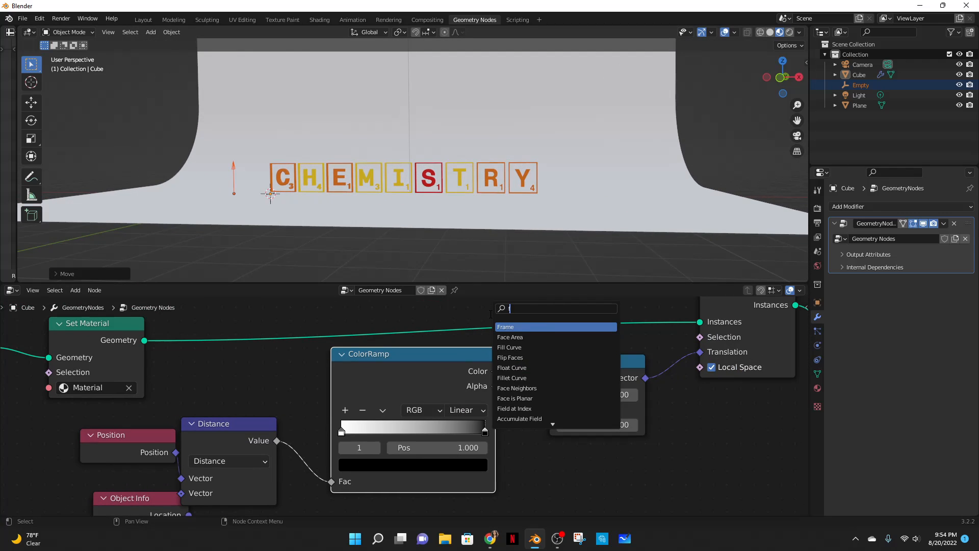
pyautogui.write('loa')
pyautogui.press('Return')
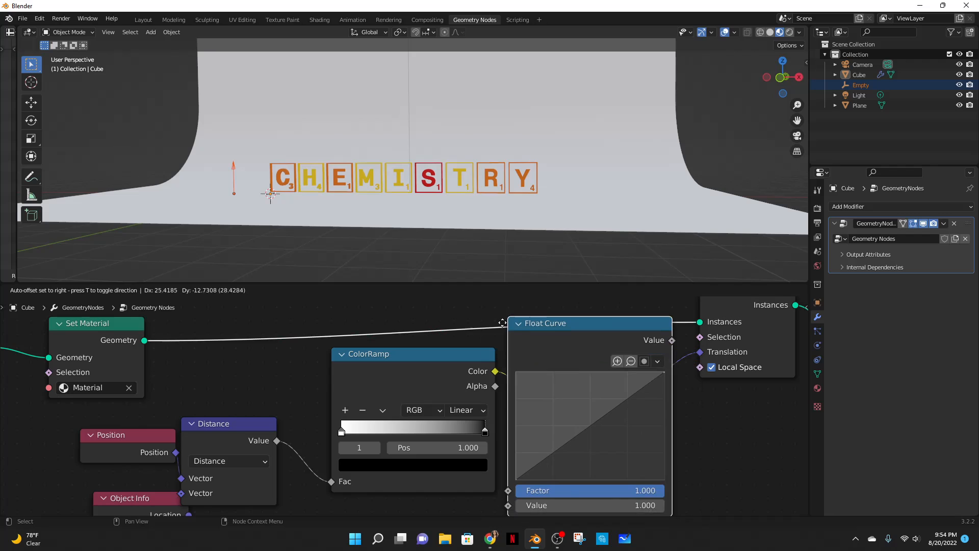
pyautogui.click(525, 361)
# Step: Bend the float curve upward with a control point at about 0.336, 0.694
pyautogui.moveTo(524, 334); pyautogui.dragTo(529, 380)
pyautogui.hotkey('ctrl', 'z')
pyautogui.hotkey('ctrl', 'z')
pyautogui.moveTo(527, 393); pyautogui.dragTo(470, 360, button='middle')
pyautogui.moveTo(574, 421); pyautogui.dragTo(553, 399)
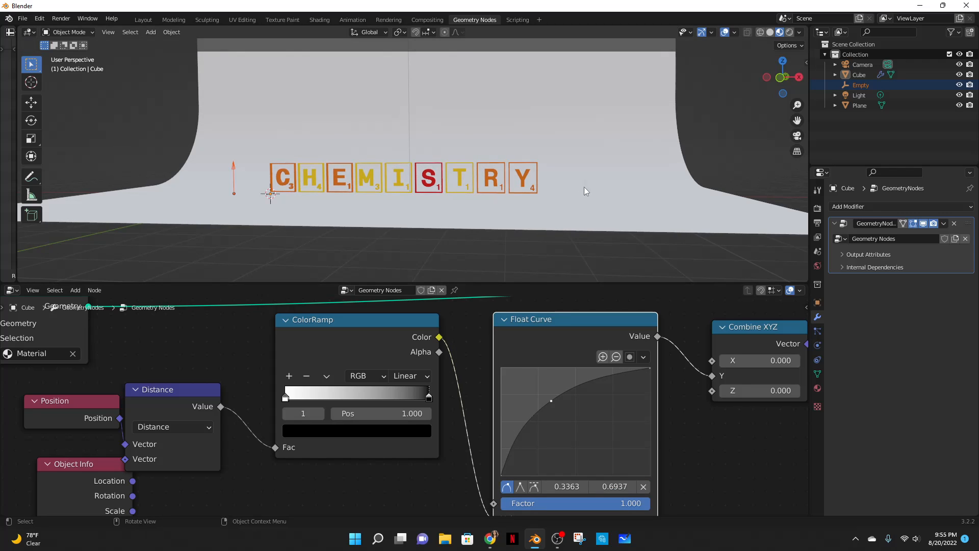
# Step: Place the Float Curve beside the ColorRamp and insert an Add math node between it and Combine XYZ
pyautogui.scroll(-2, 583, 186)
pyautogui.moveTo(612, 323); pyautogui.dragTo(564, 335, button='middle')
pyautogui.moveTo(564, 335); pyautogui.dragTo(534, 350)
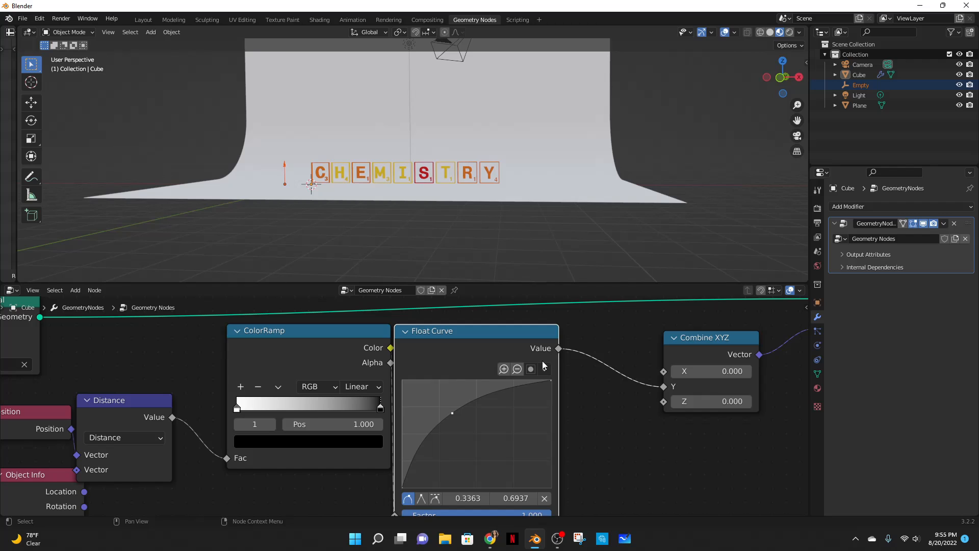
pyautogui.hotkey('shift', 'a')
pyautogui.click(520, 317)
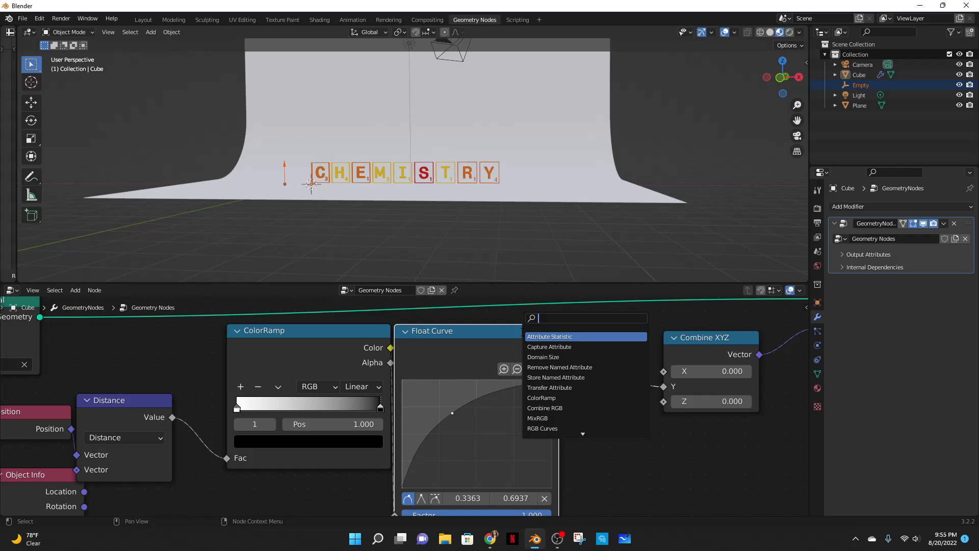
pyautogui.write('add')
pyautogui.press('Return')
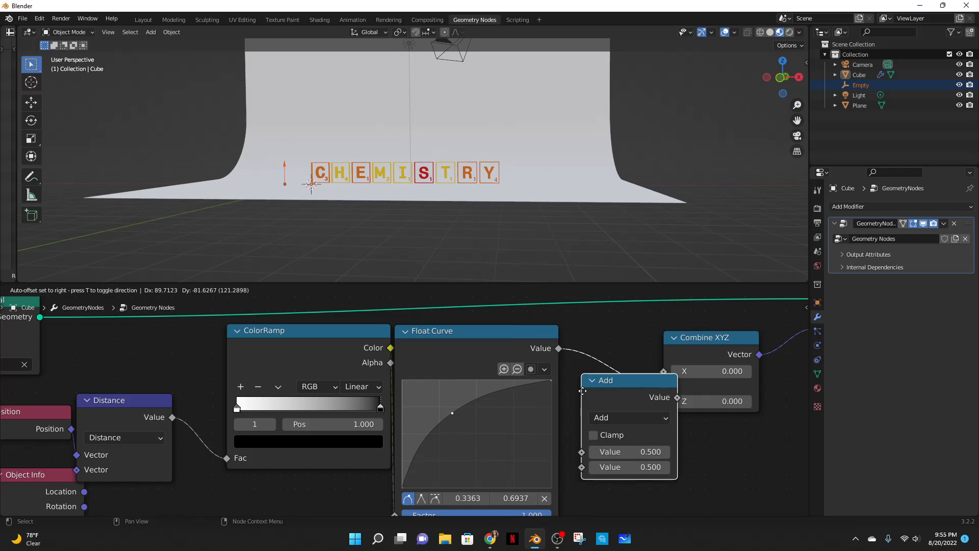
pyautogui.click(603, 390)
# Step: Change the math node's operation to Multiply and set its second value to 1.200
pyautogui.click(638, 392)
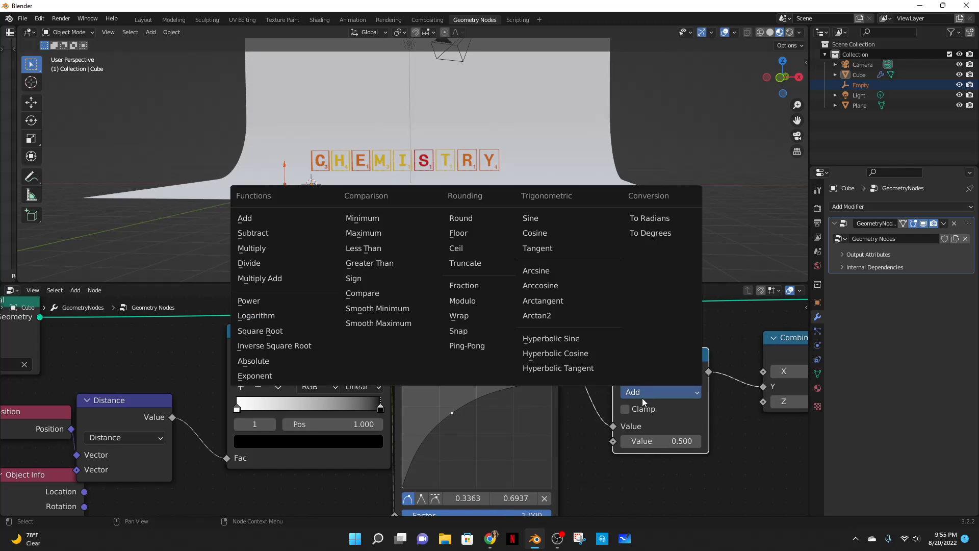
pyautogui.click(271, 250)
pyautogui.moveTo(663, 442); pyautogui.dragTo(686, 442)
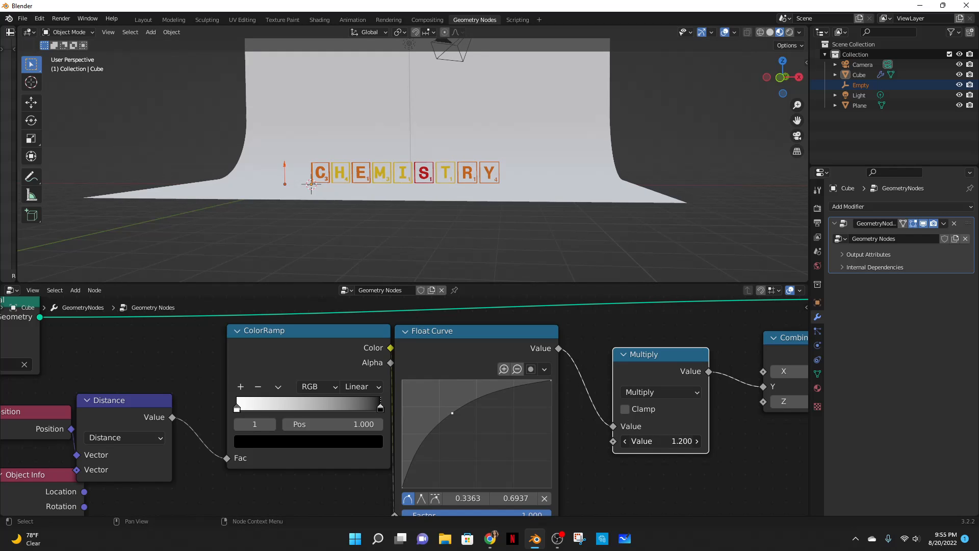
pyautogui.moveTo(362, 176); pyautogui.dragTo(429, 188, button='middle')
pyautogui.scroll(3, 407, 190)
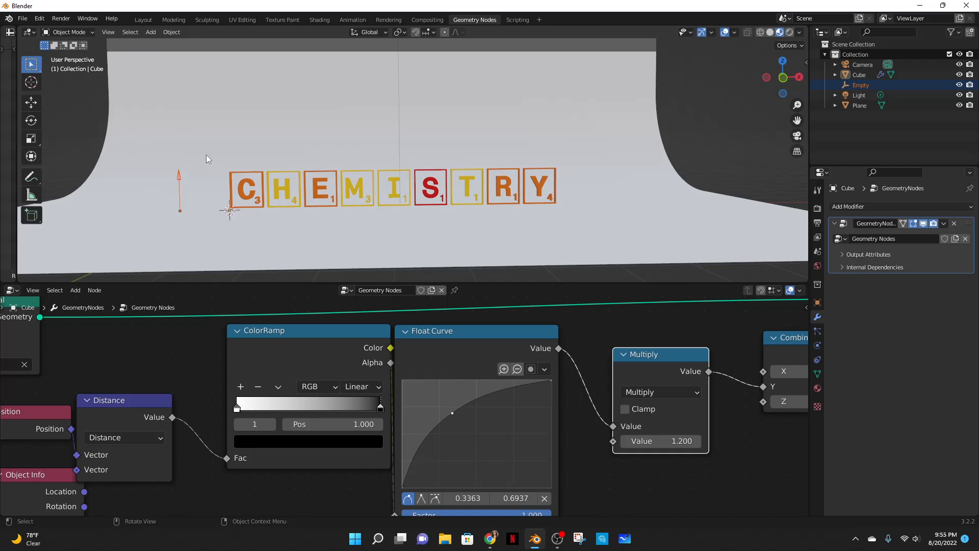
# Step: Switch to the Layout workspace, enlarge the timeline and set the animation's end frame to 80
pyautogui.click(143, 22)
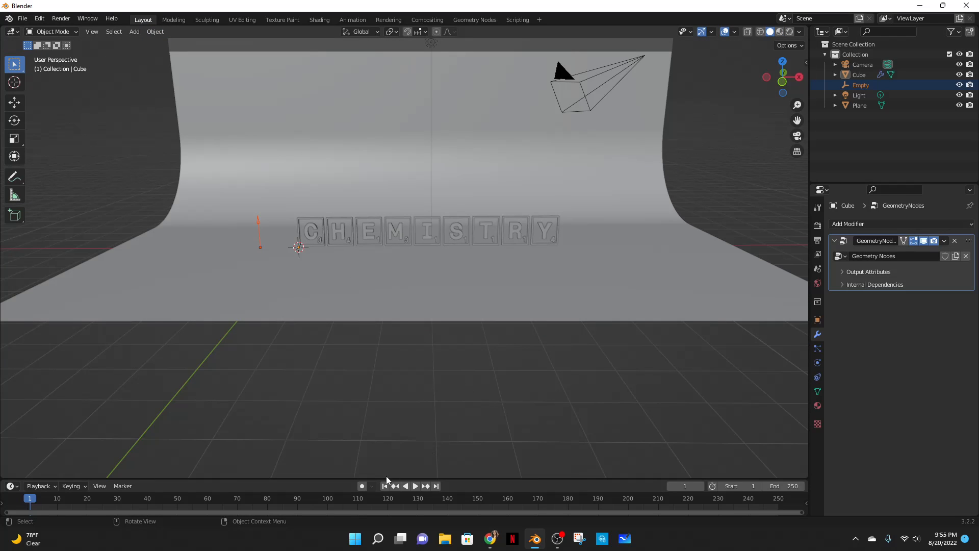
pyautogui.moveTo(322, 477); pyautogui.dragTo(337, 357)
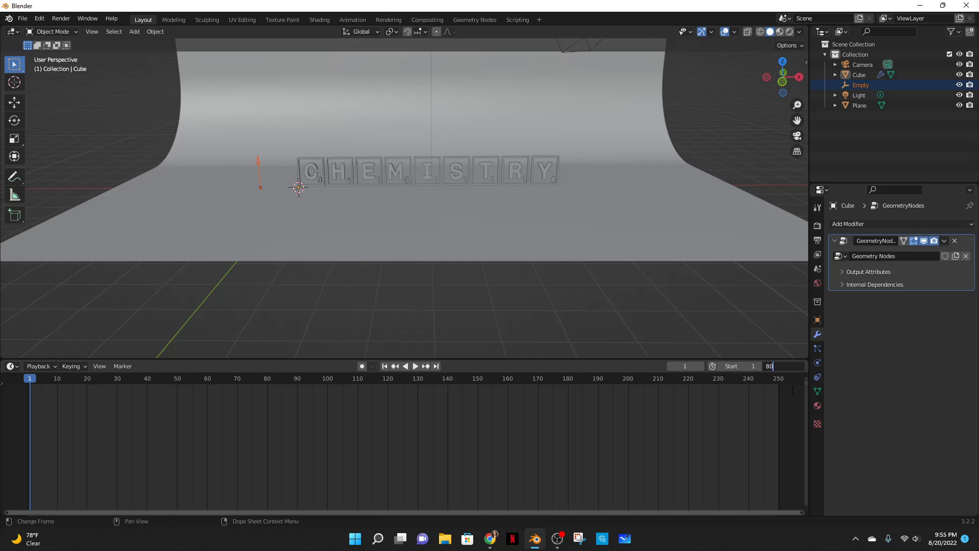
pyautogui.press('Return')
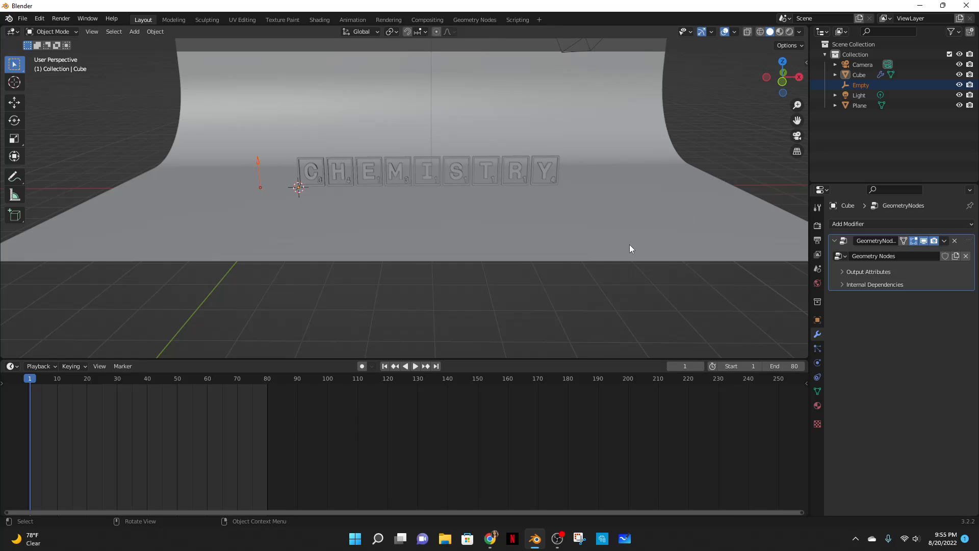
# Step: Adjust the empty along X to about -1.14 m and keyframe its location at frame 1
pyautogui.press('n')
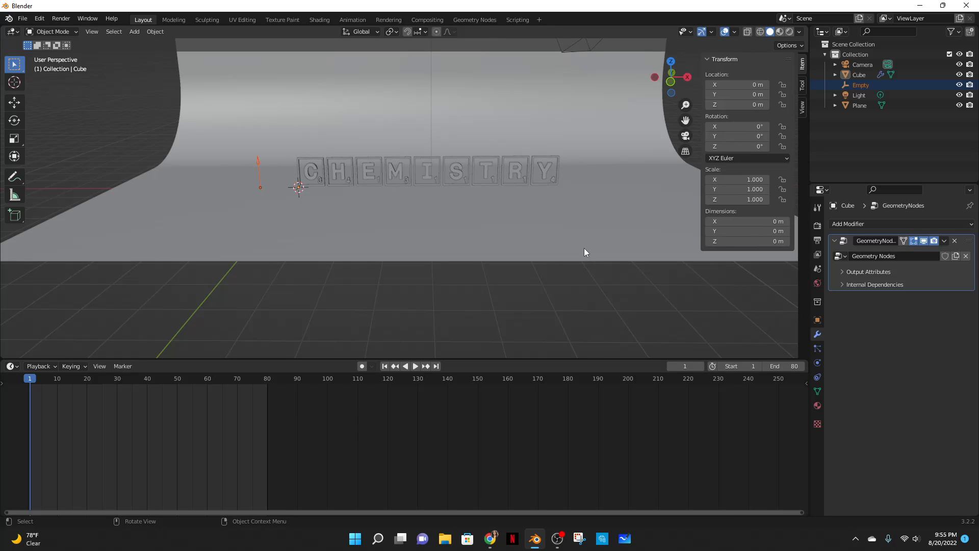
pyautogui.scroll(3, 564, 184)
pyautogui.scroll(-2, 564, 181)
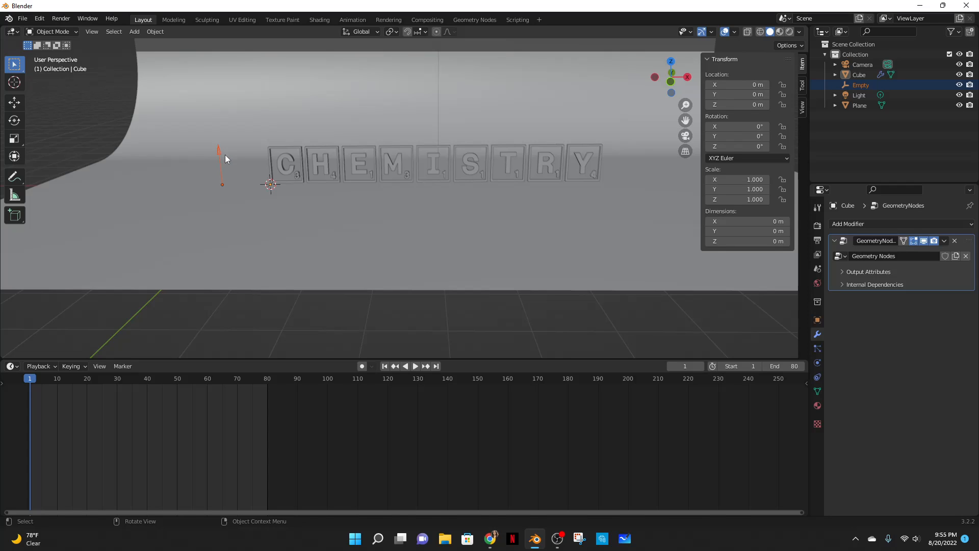
pyautogui.press('g')
pyautogui.press('x')
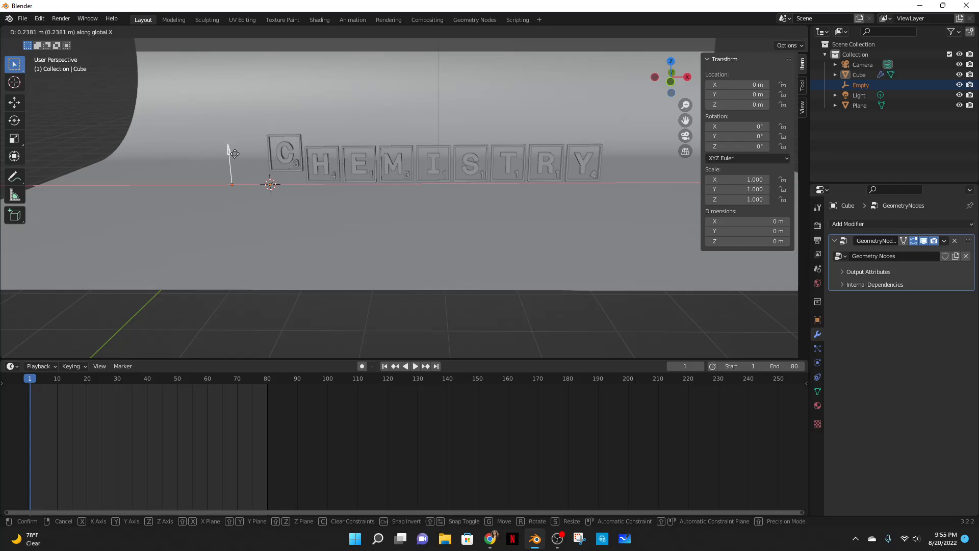
pyautogui.click(227, 154)
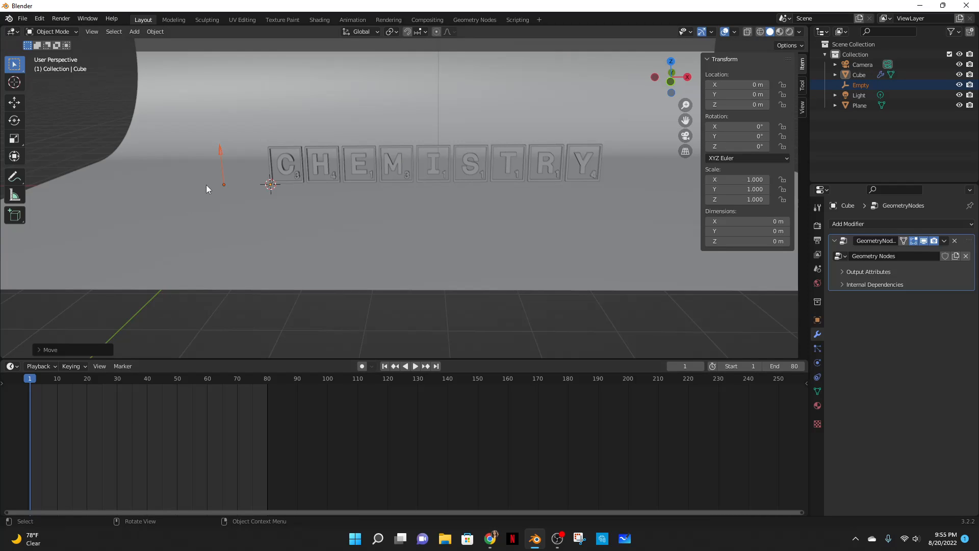
pyautogui.click(220, 148)
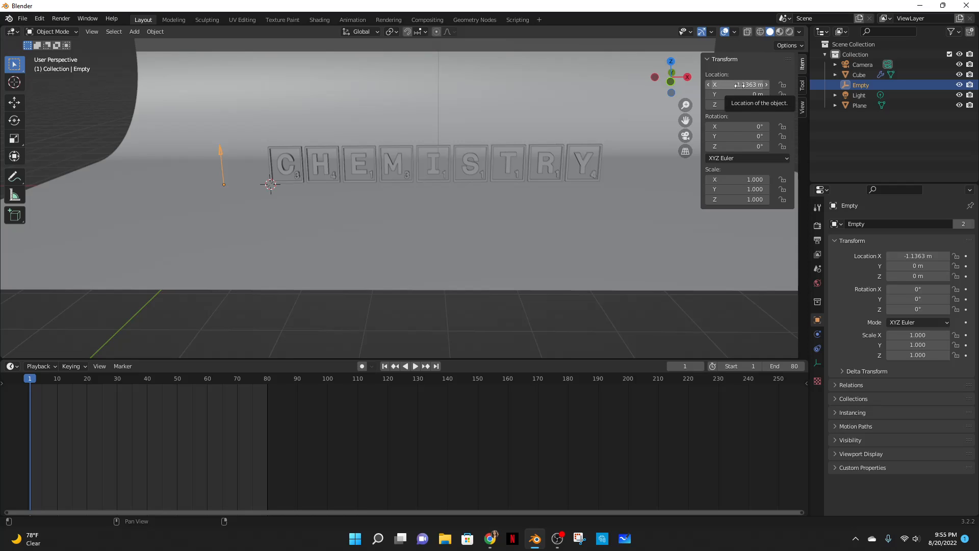
pyautogui.press('i')
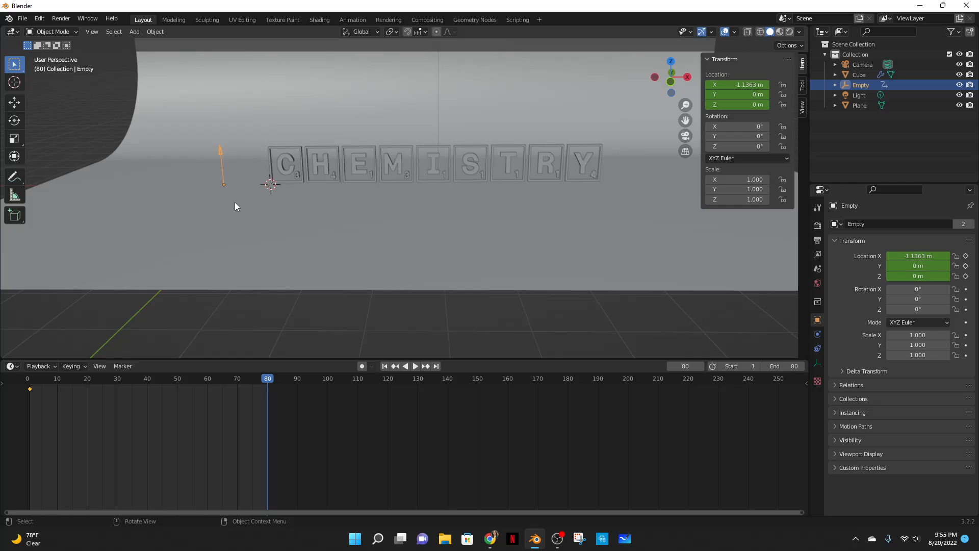
# Step: At frame 80, move the empty along X past the letter Y to about 8.13 m and keyframe its location
pyautogui.press('g')
pyautogui.press('x')
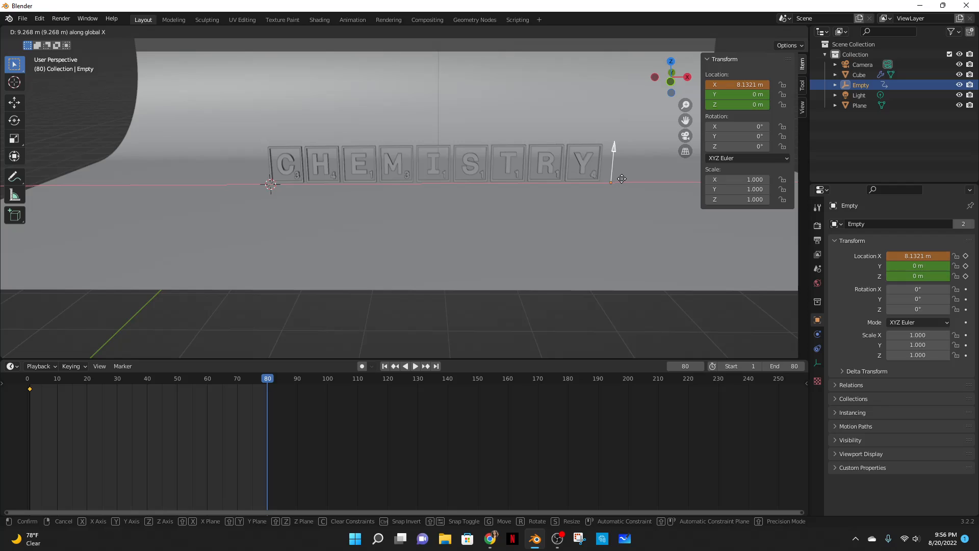
pyautogui.click(622, 179)
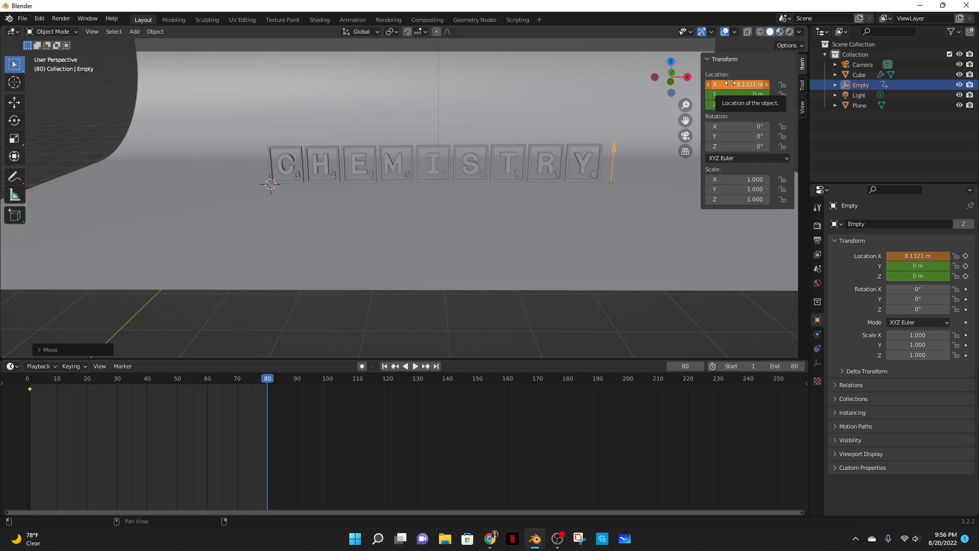
pyautogui.press('i')
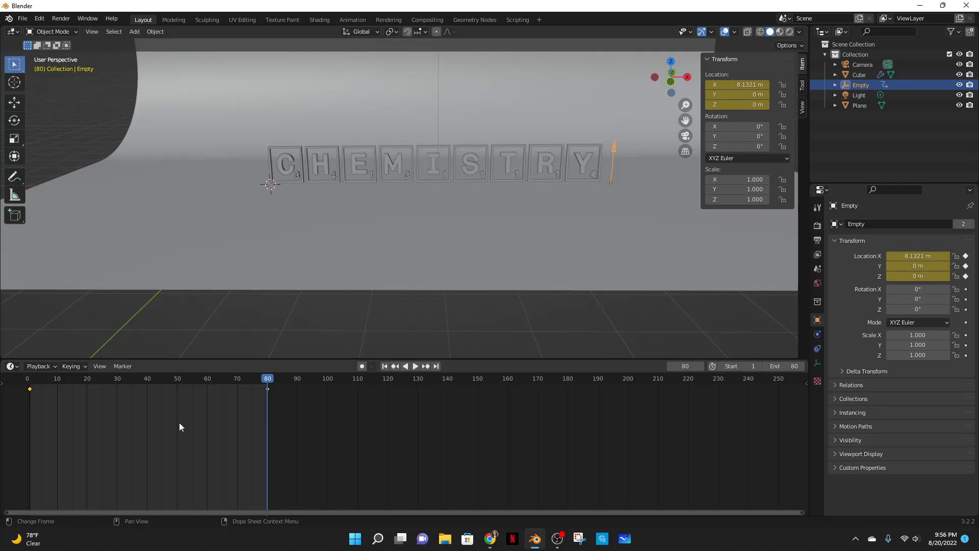
# Step: Set the empty's keyframe interpolation to Linear and play the animation
pyautogui.press('t')
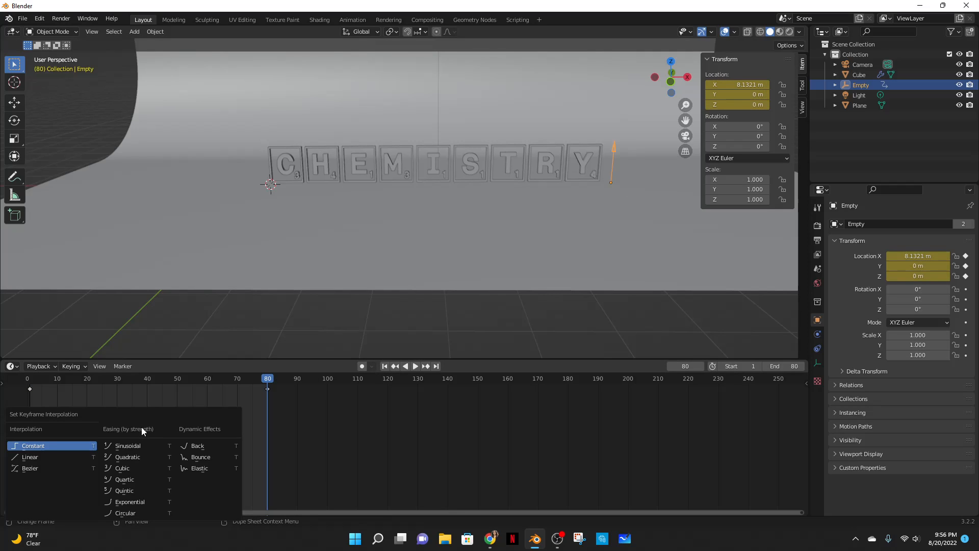
pyautogui.click(57, 458)
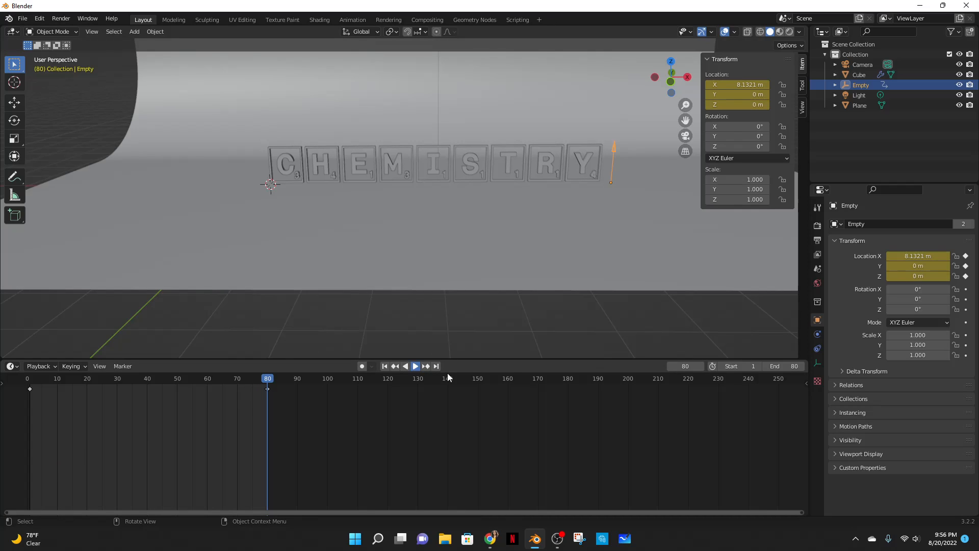
pyautogui.press('space')
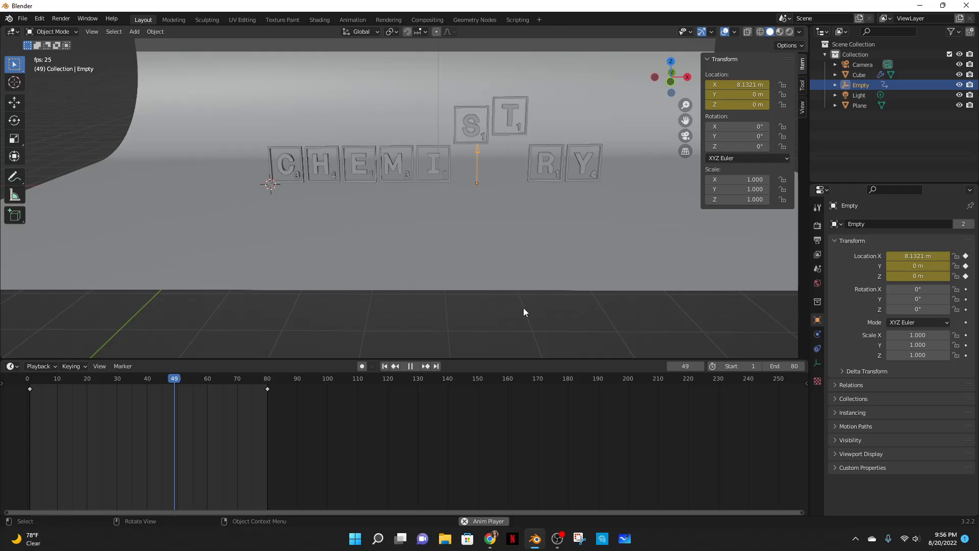
# Step: Switch the viewport to Material Preview shading and add a new material to the curved backdrop plane
pyautogui.click(779, 31)
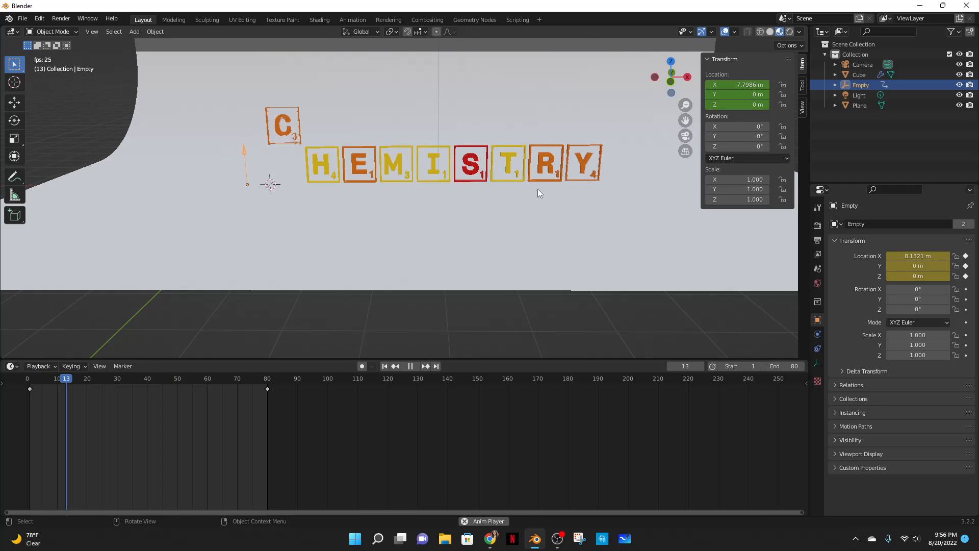
pyautogui.scroll(-7, 538, 192)
pyautogui.click(478, 149)
pyautogui.scroll(4, 597, 329)
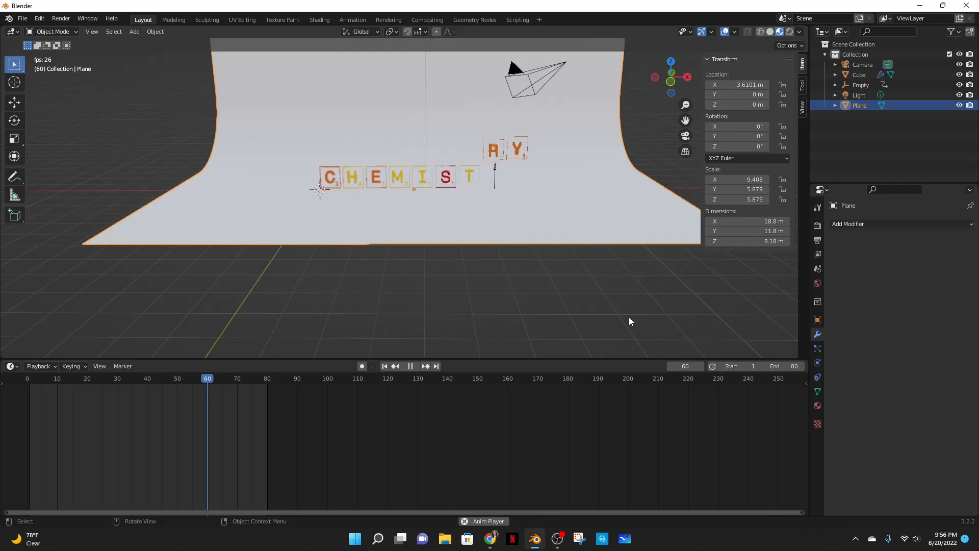
pyautogui.scroll(-1, 653, 336)
pyautogui.click(816, 406)
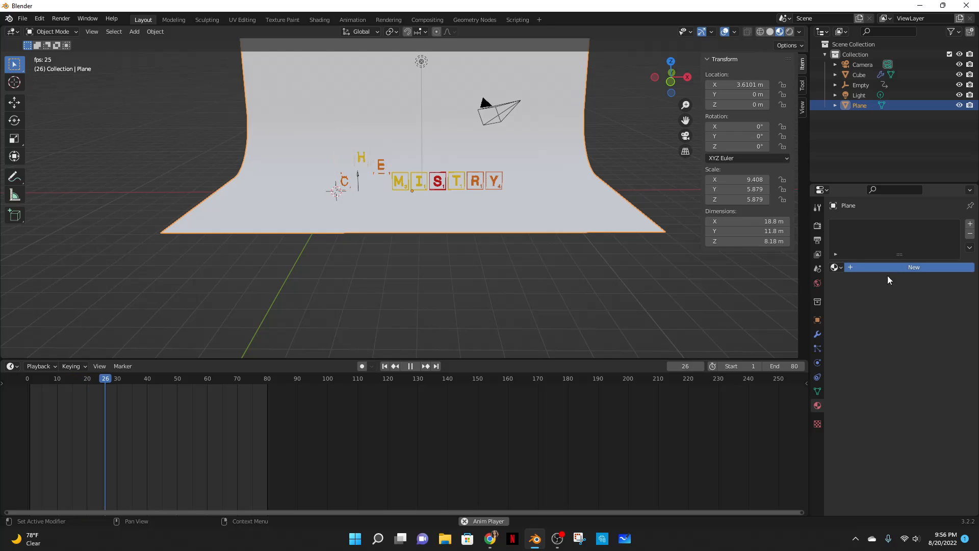
pyautogui.click(889, 268)
# Step: Set the backdrop material's base color to black, hex 000000
pyautogui.click(925, 375)
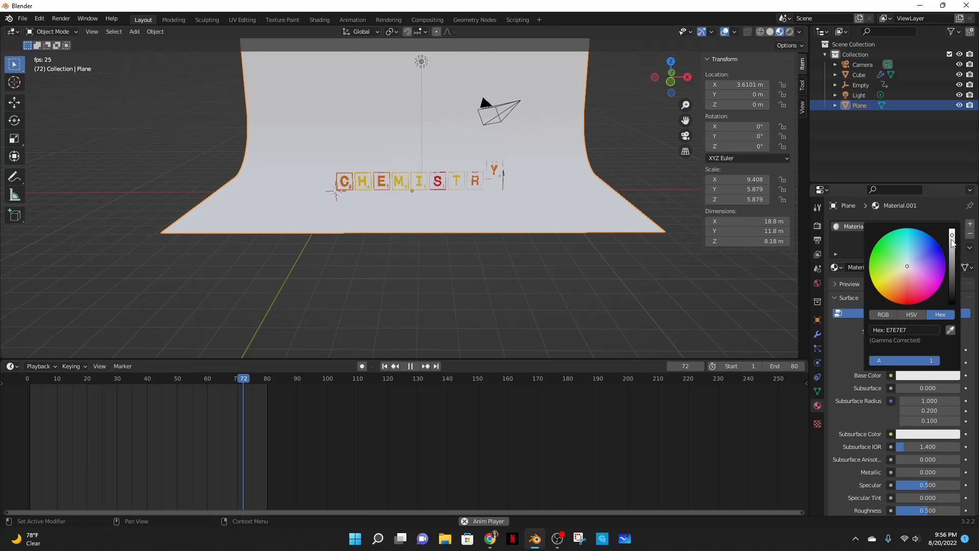
pyautogui.moveTo(952, 242); pyautogui.dragTo(951, 303)
pyautogui.scroll(4, 530, 264)
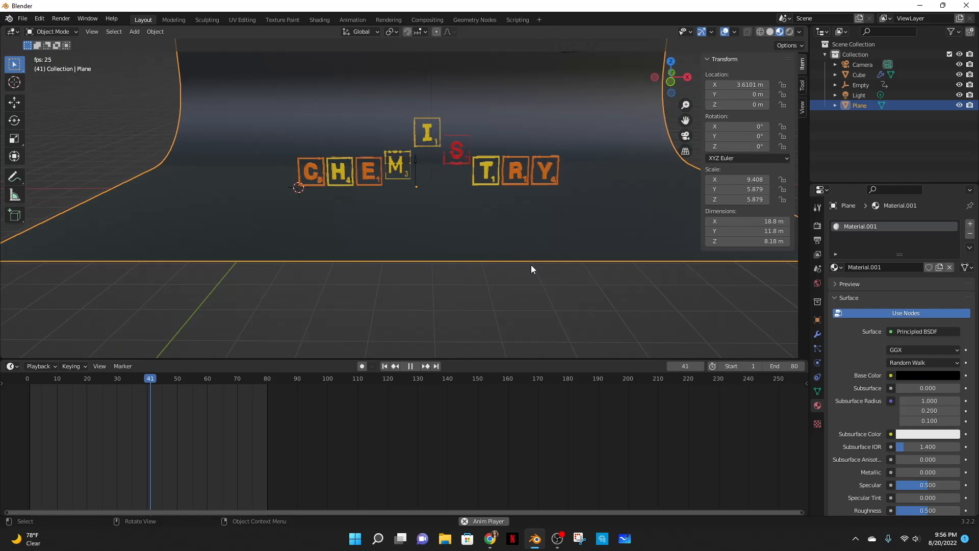
# Step: Set the backdrop material's base color to a vivid blue, hex 3F1EE0
pyautogui.click(917, 374)
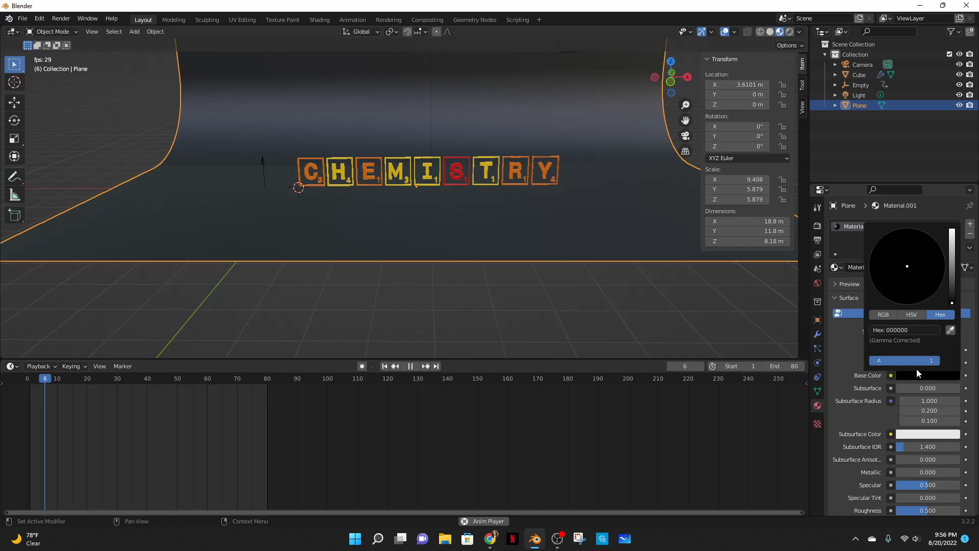
pyautogui.moveTo(953, 272); pyautogui.dragTo(939, 255)
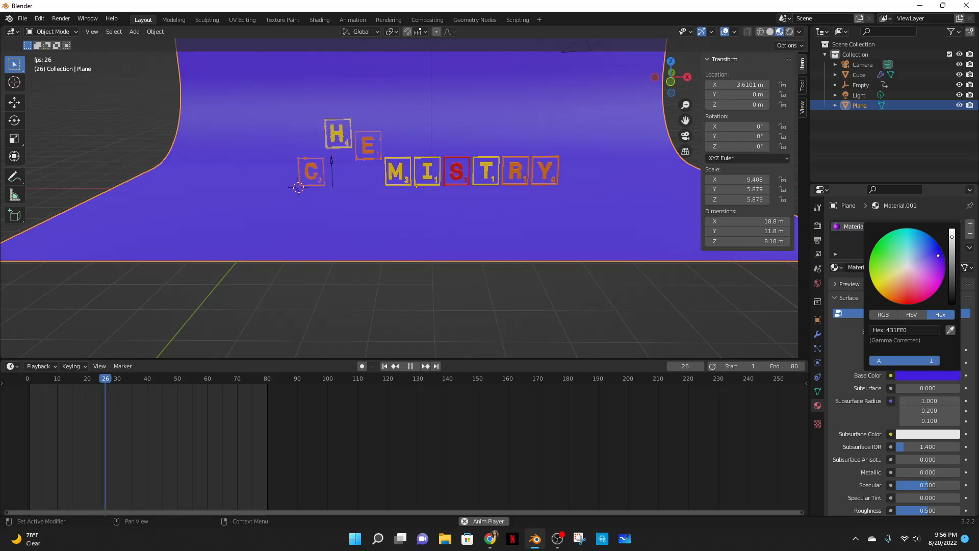
pyautogui.scroll(3, 576, 250)
pyautogui.keyDown('shift'); pyautogui.moveTo(579, 249); pyautogui.dragTo(546, 286, button='middle'); pyautogui.keyUp('shift')
# Step: Set the backdrop material's base color to a bright purple, hex A100E0
pyautogui.click(919, 374)
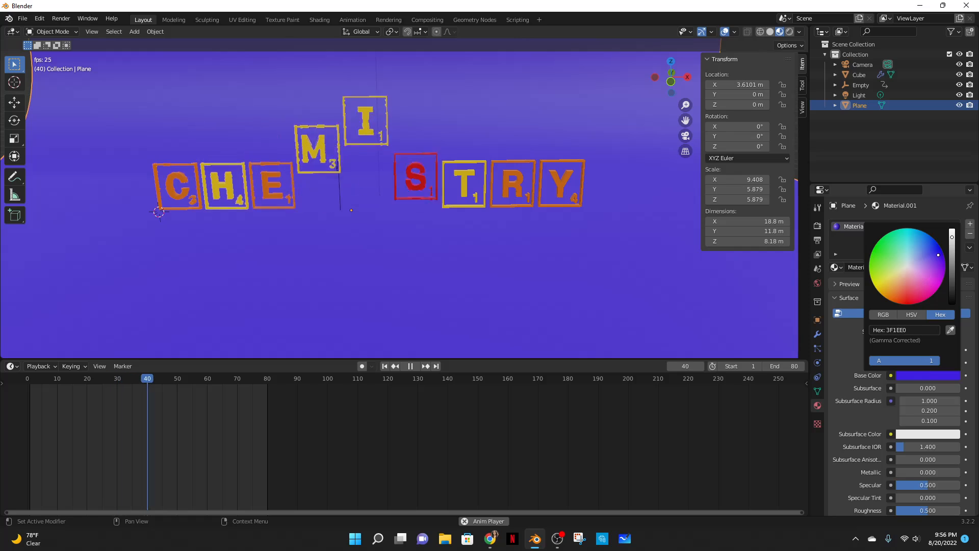
pyautogui.moveTo(884, 285); pyautogui.dragTo(944, 275)
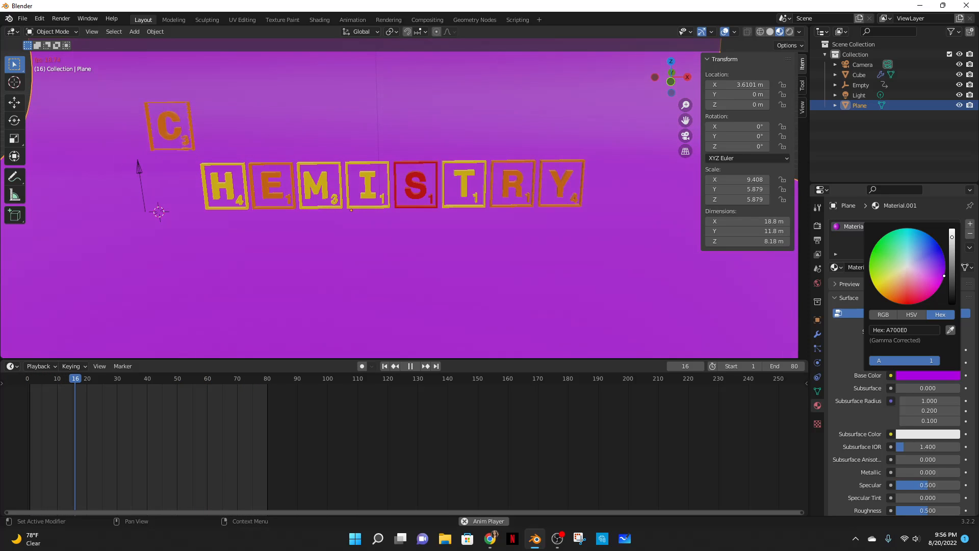
pyautogui.scroll(-5, 612, 261)
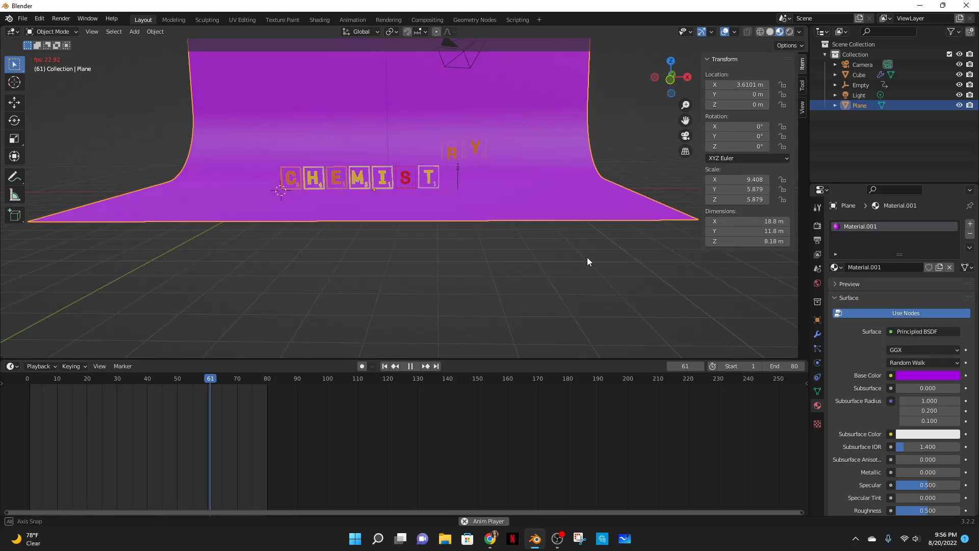
pyautogui.scroll(4, 586, 262)
pyautogui.click(937, 375)
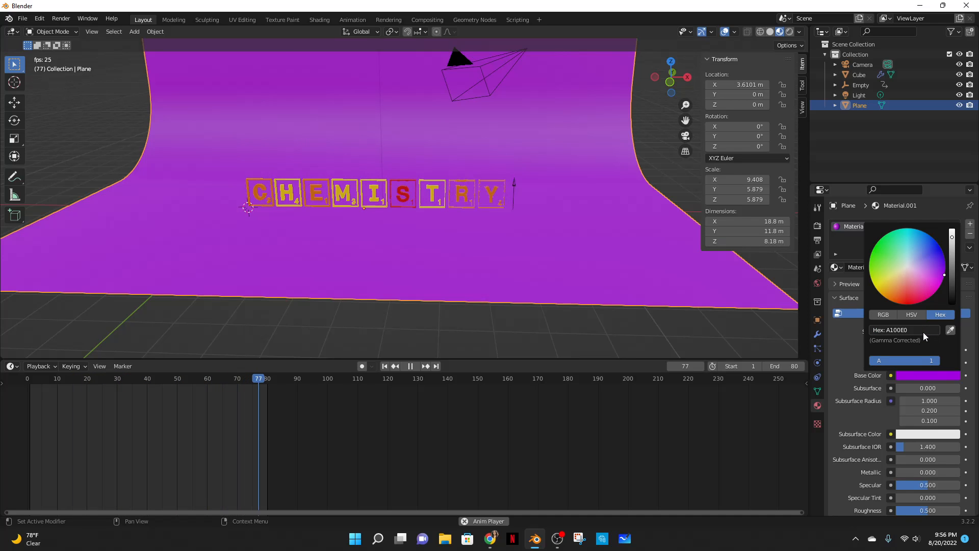
pyautogui.scroll(-1, 481, 306)
pyautogui.moveTo(449, 312); pyautogui.dragTo(471, 330, button='middle')
# Step: Deselect the backdrop and shrink the timeline area to give the 3D viewport more height
pyautogui.click(470, 355)
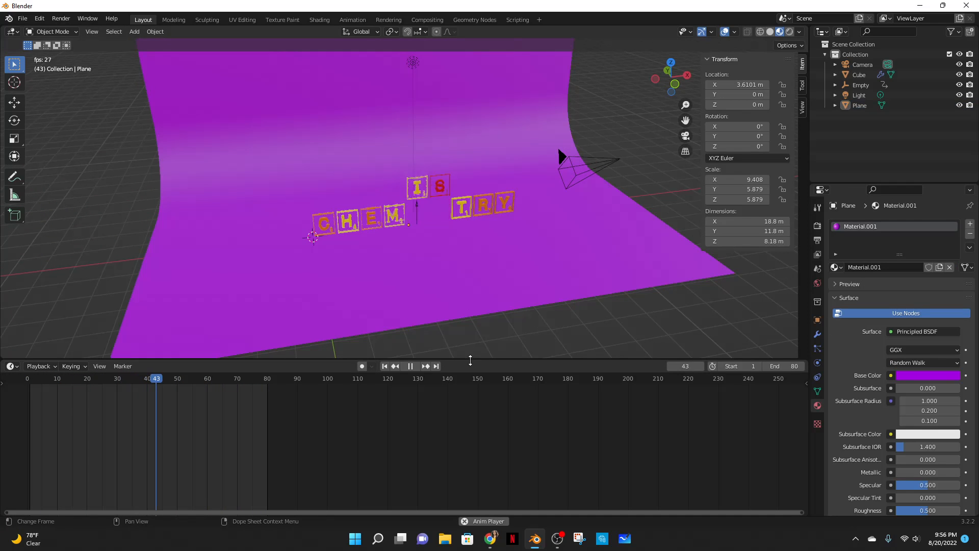
pyautogui.moveTo(470, 358); pyautogui.dragTo(468, 450)
pyautogui.moveTo(527, 372); pyautogui.dragTo(481, 369, button='middle')
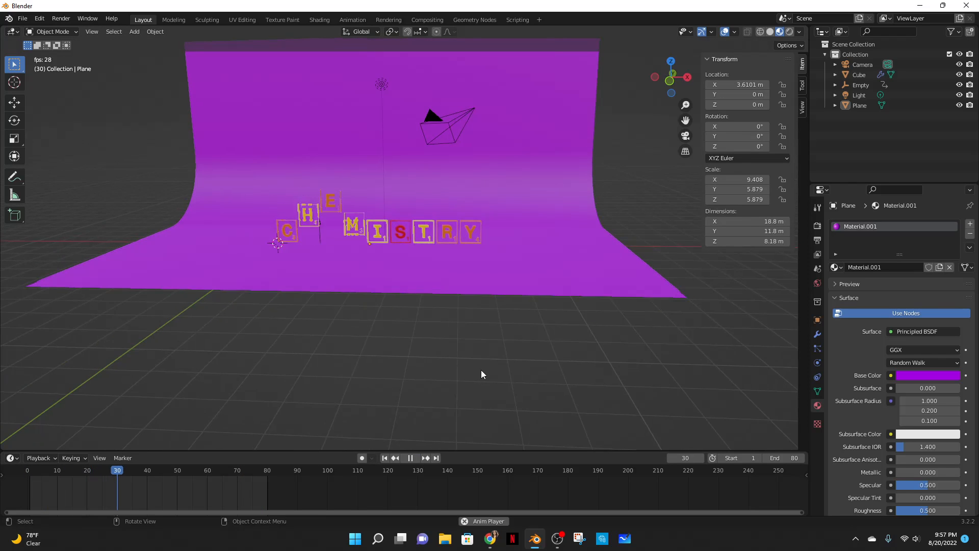
pyautogui.scroll(2, 482, 362)
pyautogui.moveTo(485, 335); pyautogui.dragTo(491, 387, button='middle')
# Step: Check the Emulate Numpad setting in the Input preferences and close the preferences window
pyautogui.click(39, 18)
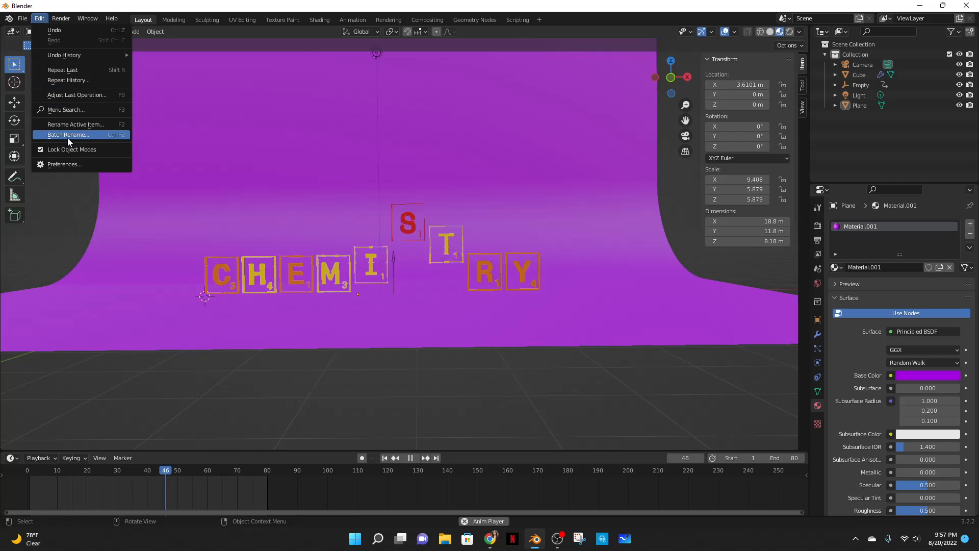
pyautogui.click(56, 164)
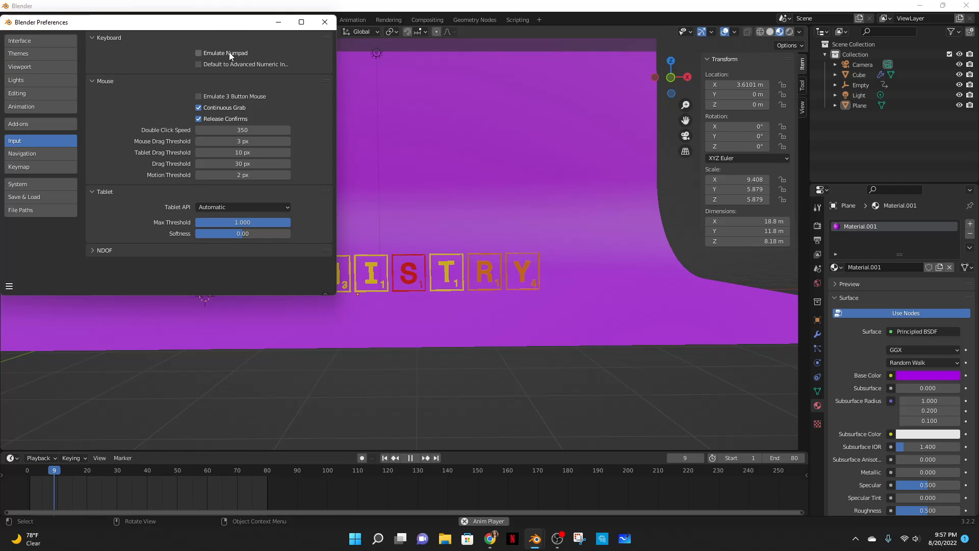
pyautogui.click(325, 22)
pyautogui.moveTo(404, 188)
pyautogui.mouseDown(button='middle')
pyautogui.moveTo(394, 193)
pyautogui.moveTo(402, 188)
pyautogui.mouseUp(button='middle')
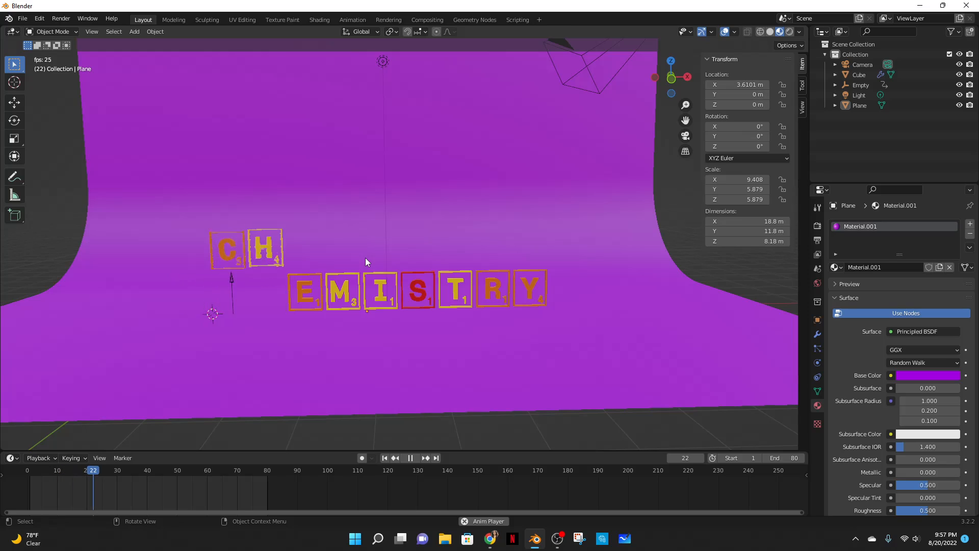
# Step: Align the camera to the current close front view of the CHEMISTRY letters
pyautogui.hotkey('shift', 'a')
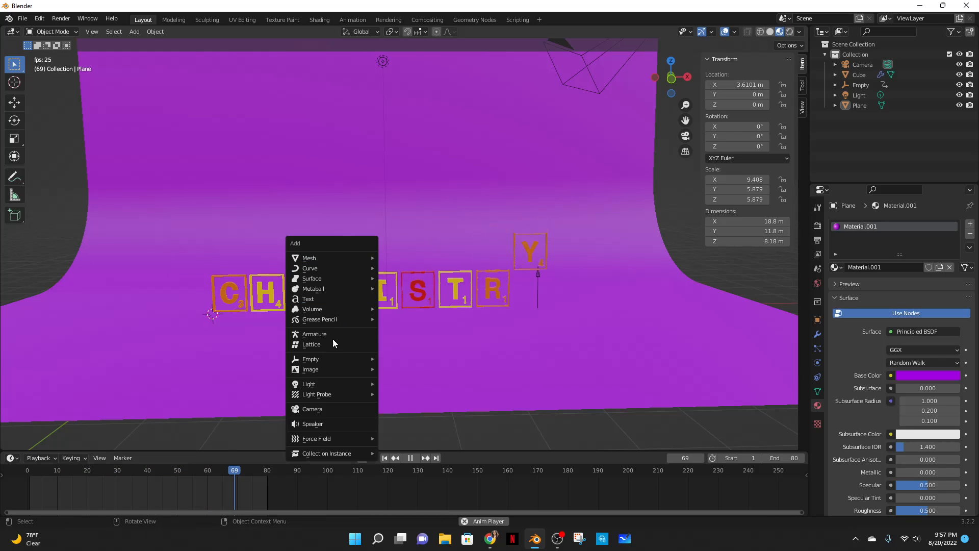
pyautogui.moveTo(565, 263)
pyautogui.mouseDown(button='middle')
pyautogui.moveTo(555, 256)
pyautogui.moveTo(561, 282)
pyautogui.moveTo(577, 282)
pyautogui.moveTo(515, 255)
pyautogui.moveTo(545, 261)
pyautogui.mouseUp(button='middle')
pyautogui.press('KP_0')
pyautogui.press('KP_0')
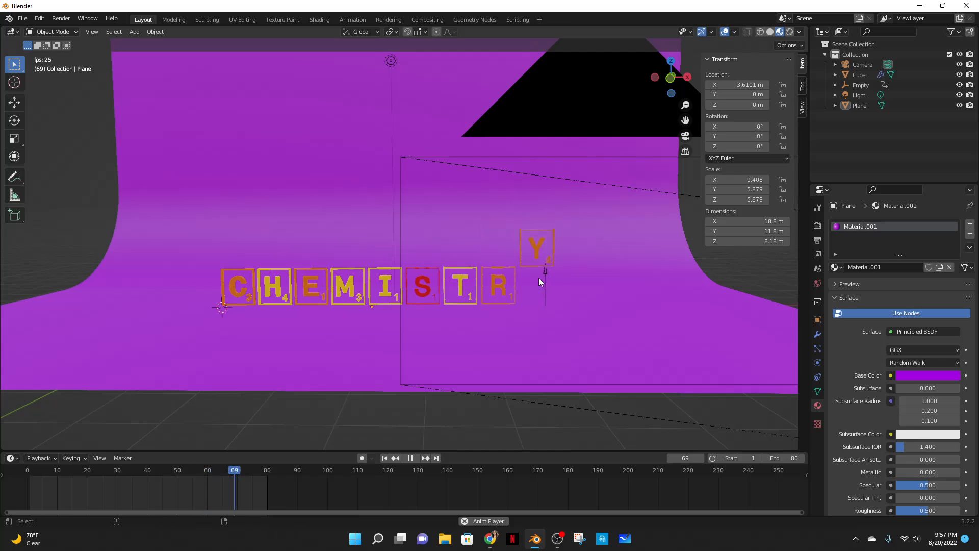
pyautogui.press('KP_0')
pyautogui.press('KP_0')
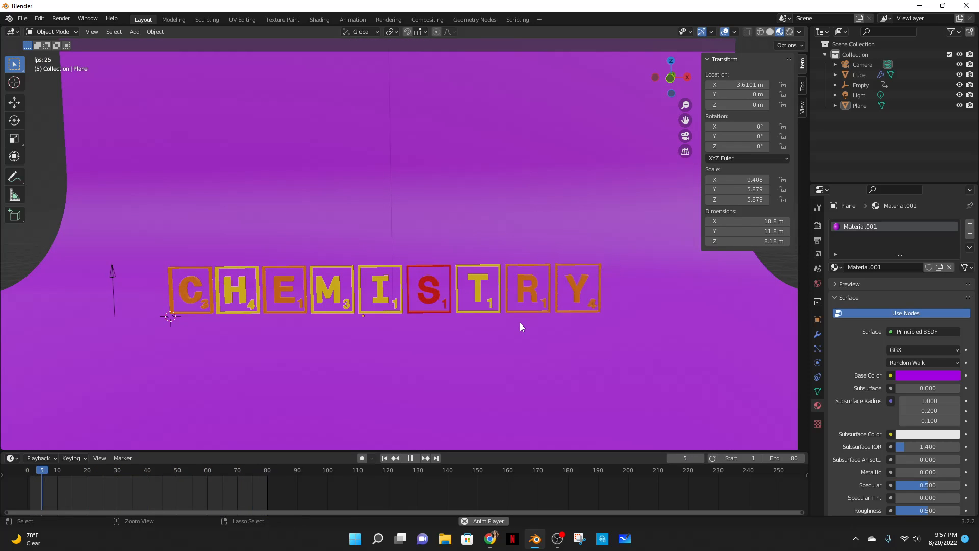
pyautogui.press('KP_0')
pyautogui.press('KP_0')
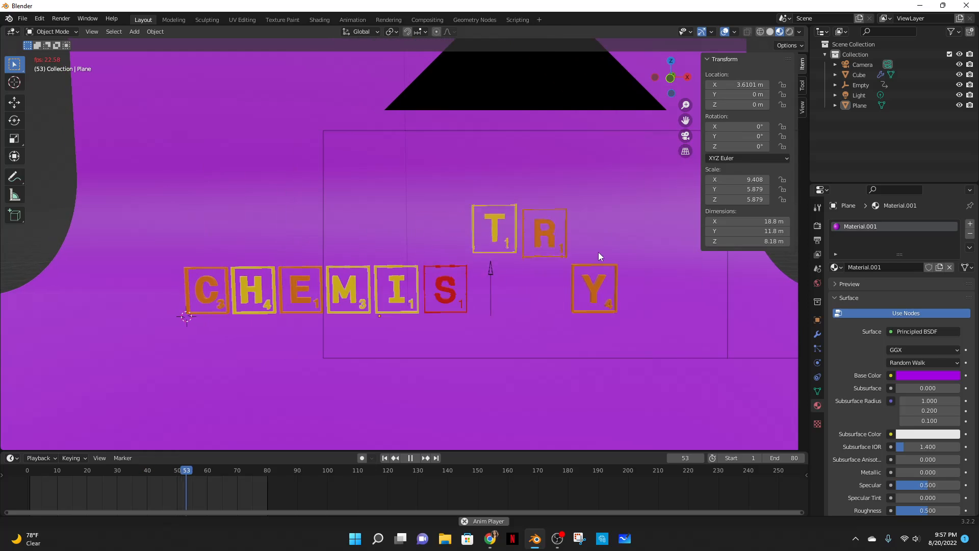
pyautogui.press('KP_0')
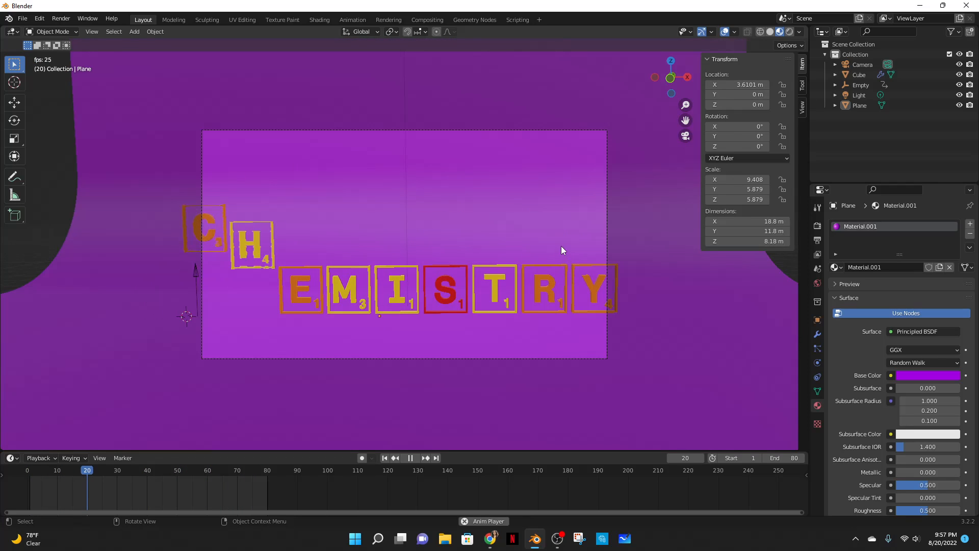
# Step: Check the letters' framing through the camera, in the normal layout and with the 3D viewport maximized
pyautogui.press('KP_0')
pyautogui.scroll(1, 561, 246)
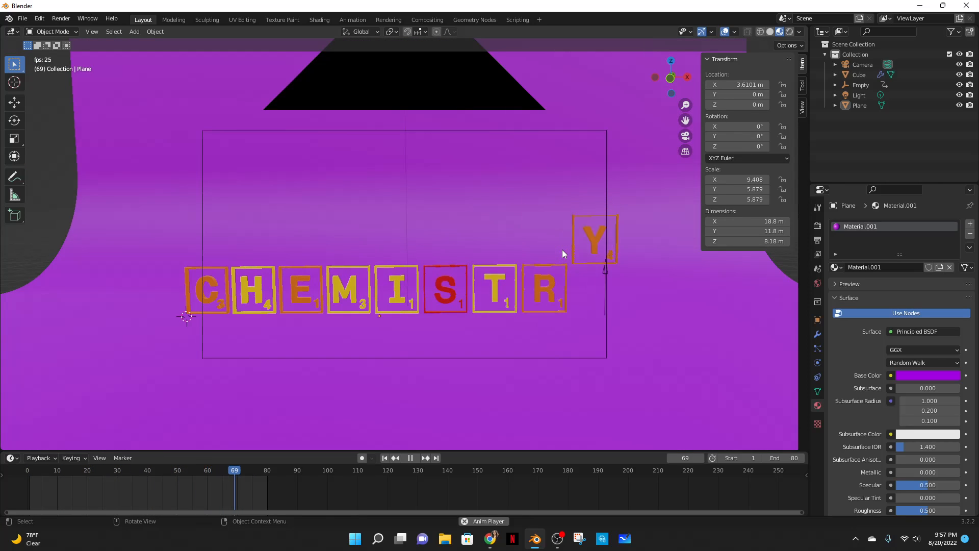
pyautogui.press('KP_0')
pyautogui.press('KP_0')
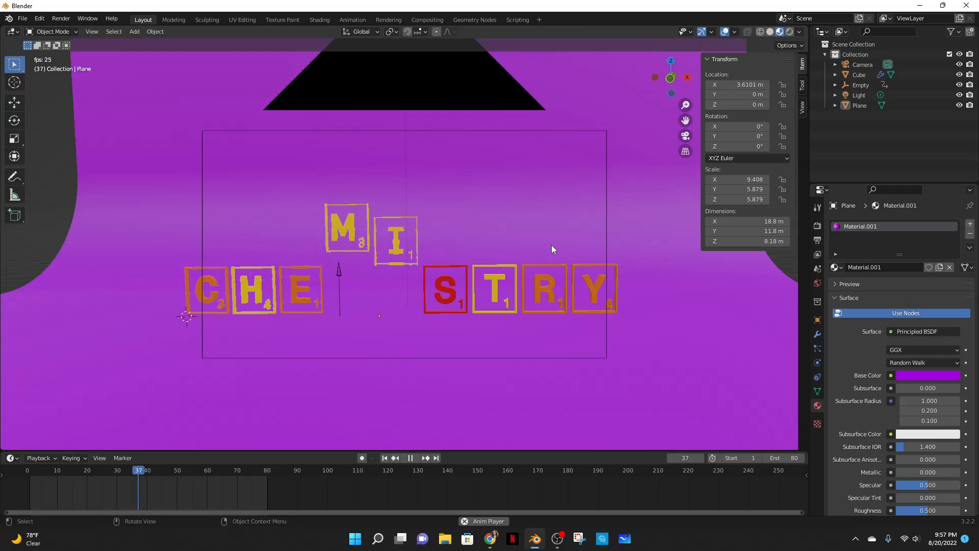
pyautogui.press('KP_0')
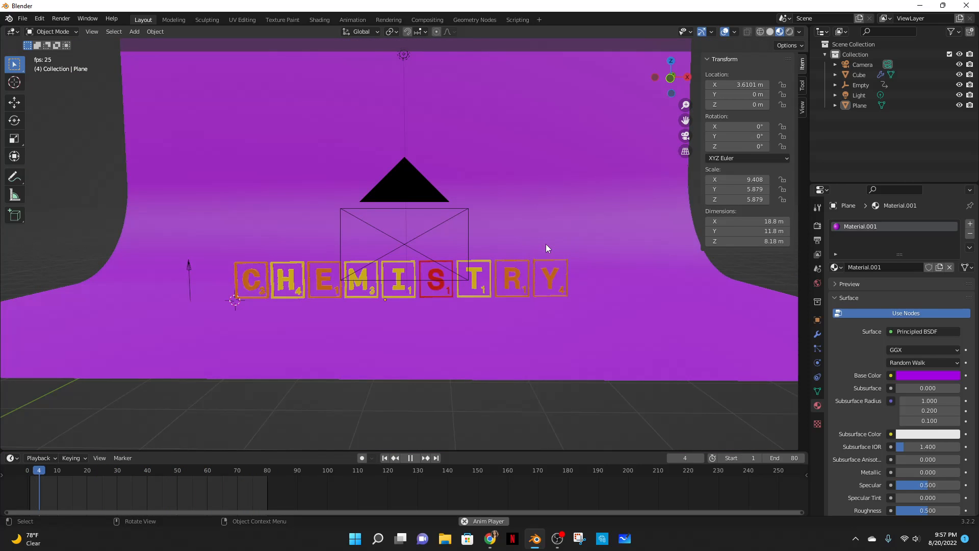
pyautogui.press('KP_0')
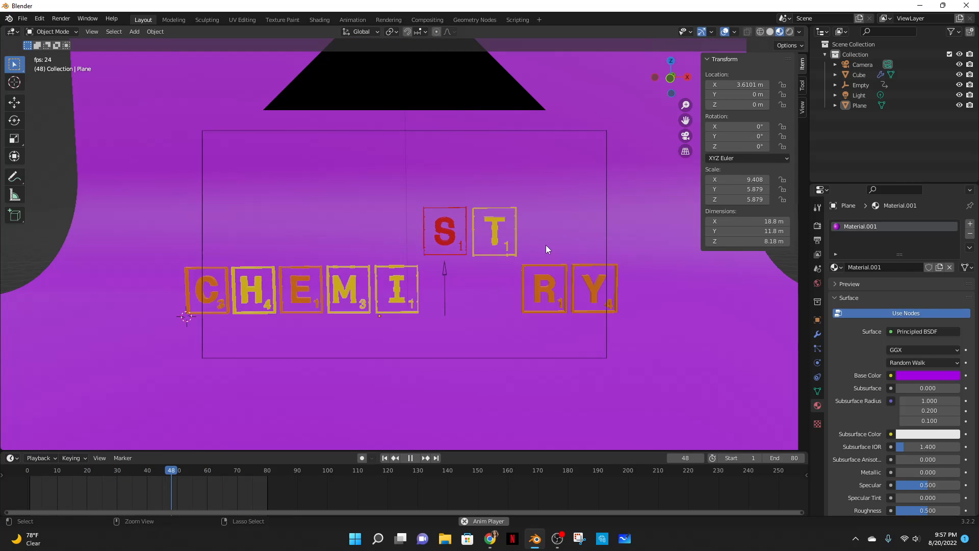
pyautogui.hotkey('ctrl', 'space')
pyautogui.press('KP_0')
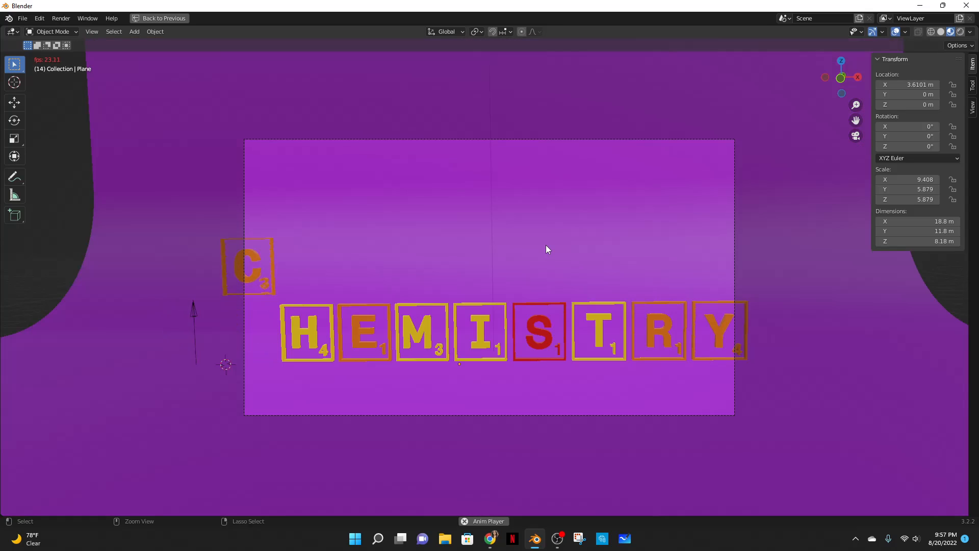
pyautogui.hotkey('ctrl', 'space')
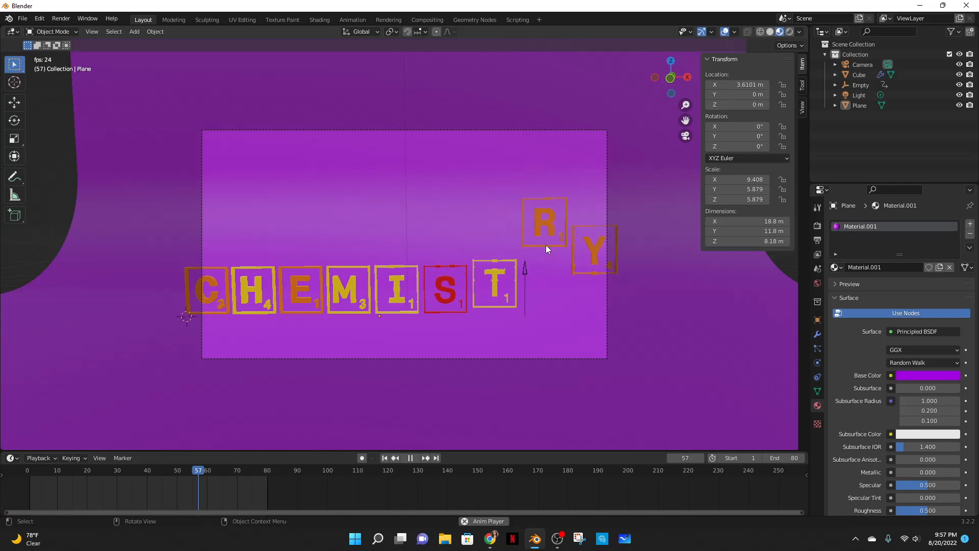
pyautogui.press('KP_0')
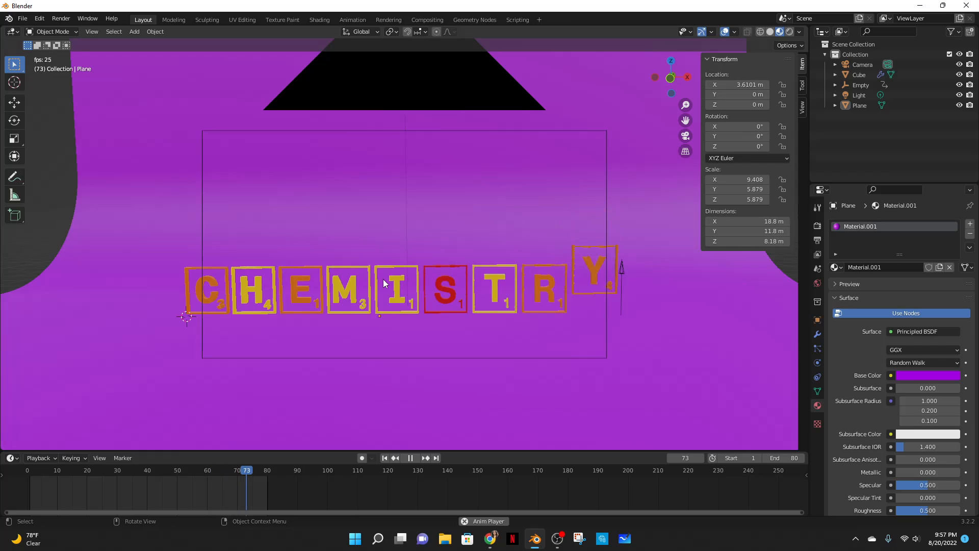
# Step: Realign the camera to a wider front view that fits all the CHEMISTRY letters and check its framing
pyautogui.press('KP_0')
pyautogui.press('KP_0')
pyautogui.scroll(-2, 387, 278)
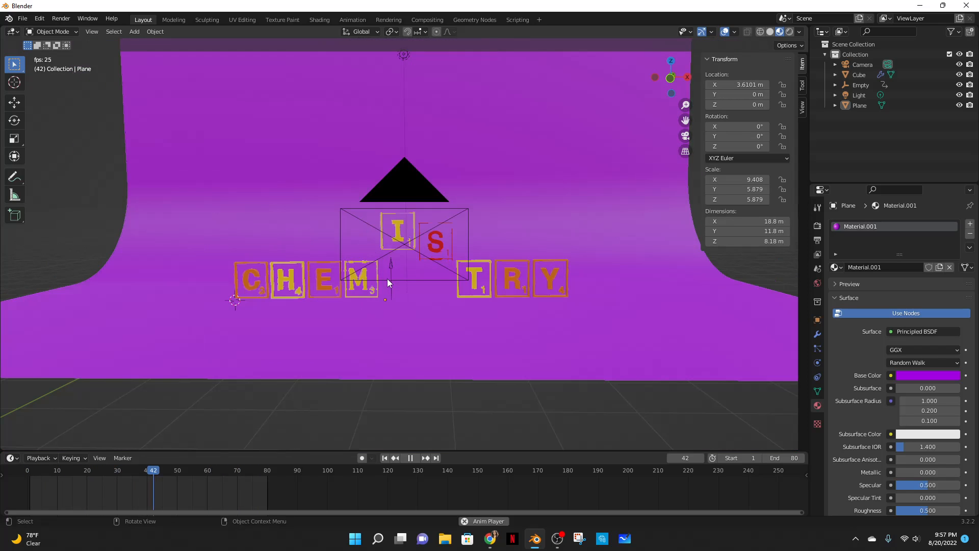
pyautogui.press('KP_0')
pyautogui.scroll(1, 442, 281)
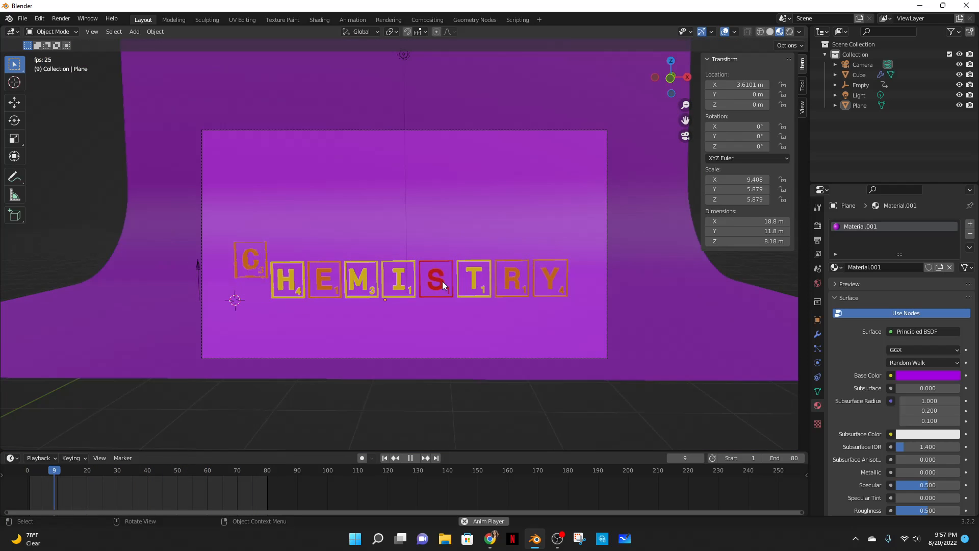
pyautogui.scroll(1, 473, 288)
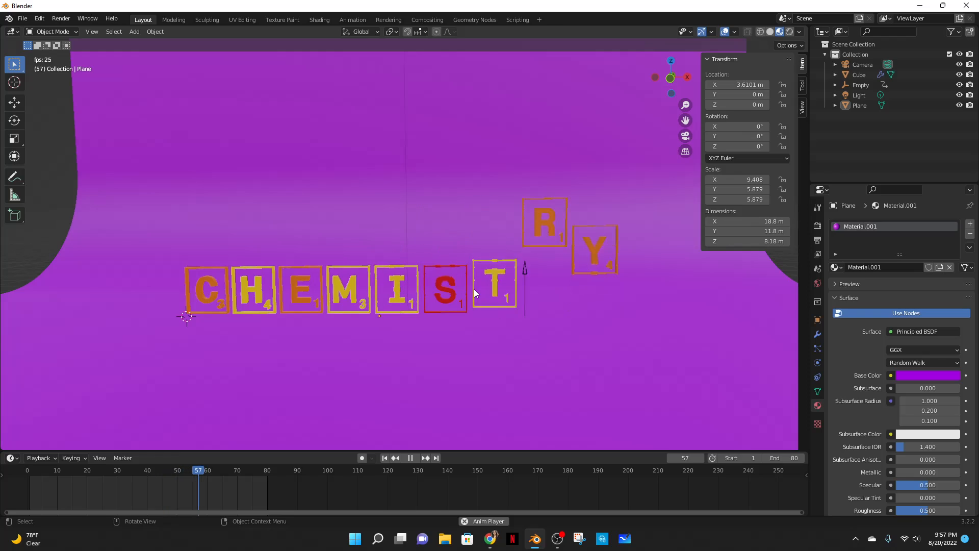
pyautogui.scroll(-1, 474, 289)
pyautogui.scroll(2, 474, 289)
pyautogui.scroll(-2, 473, 288)
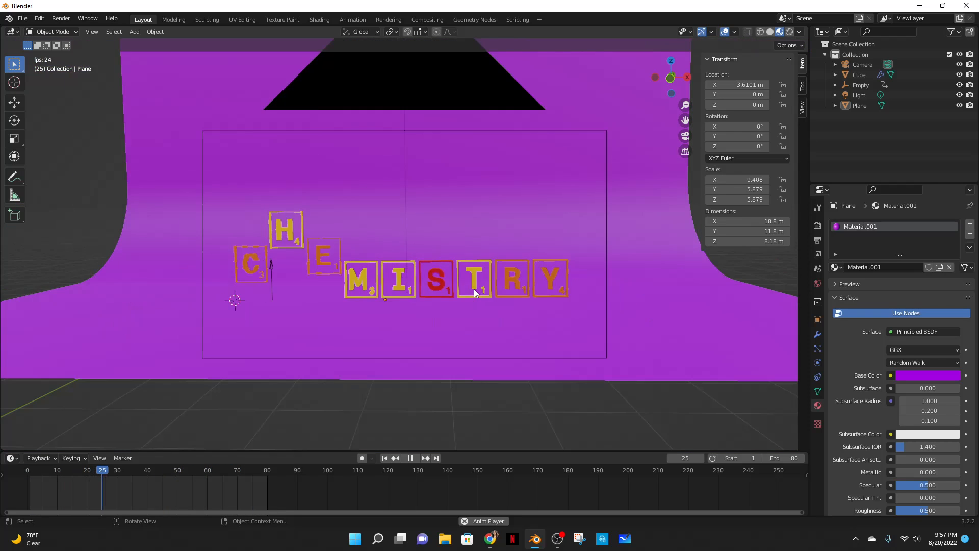
pyautogui.press('KP_0')
pyautogui.press('KP_0')
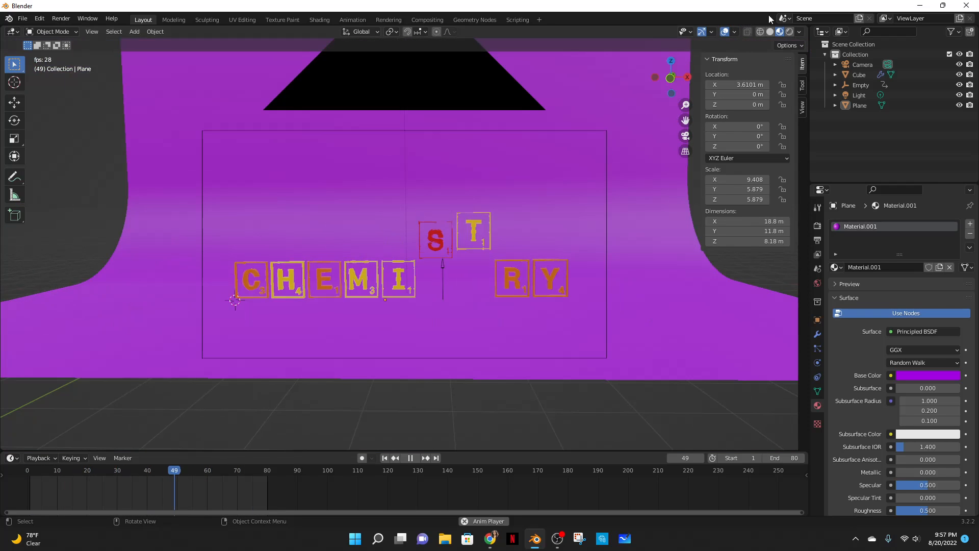
# Step: Switch the viewport to Rendered shading and change the light above the letters to a Sun with strength 3
pyautogui.click(789, 31)
pyautogui.scroll(-6, 418, 208)
pyautogui.moveTo(418, 208); pyautogui.dragTo(507, 291, button='middle')
pyautogui.click(417, 242)
pyautogui.click(886, 270)
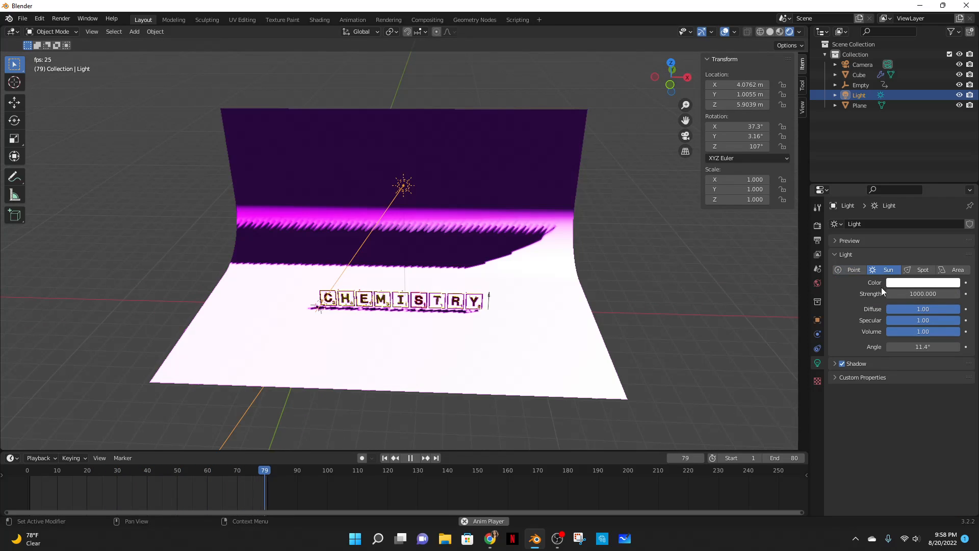
pyautogui.write('3')
pyautogui.press('Return')
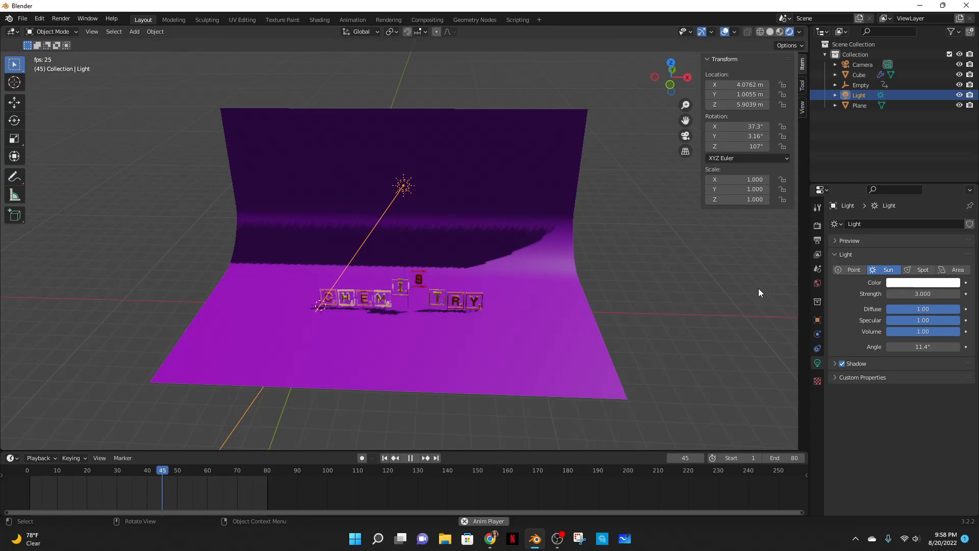
# Step: Move the sun light along Y out in front of the backdrop, to about Y -26.2 m
pyautogui.moveTo(396, 322); pyautogui.dragTo(389, 314, button='middle')
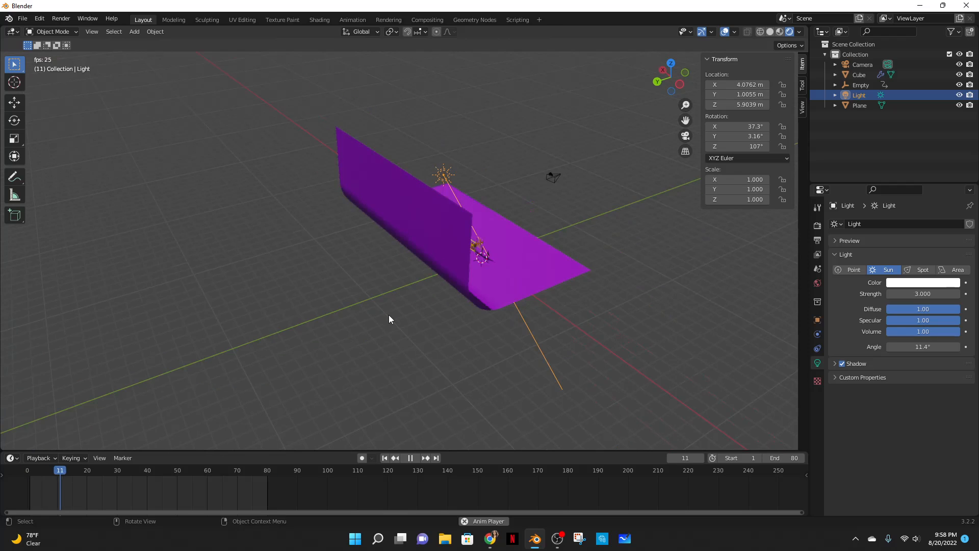
pyautogui.press('g')
pyautogui.click(611, 230)
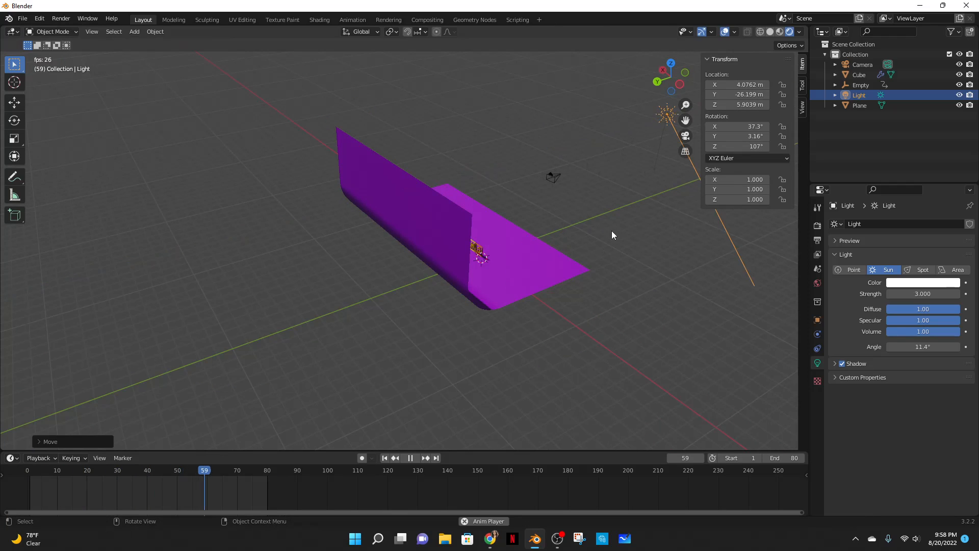
pyautogui.moveTo(610, 230); pyautogui.dragTo(557, 267, button='middle')
pyautogui.moveTo(646, 313); pyautogui.dragTo(649, 310, button='middle')
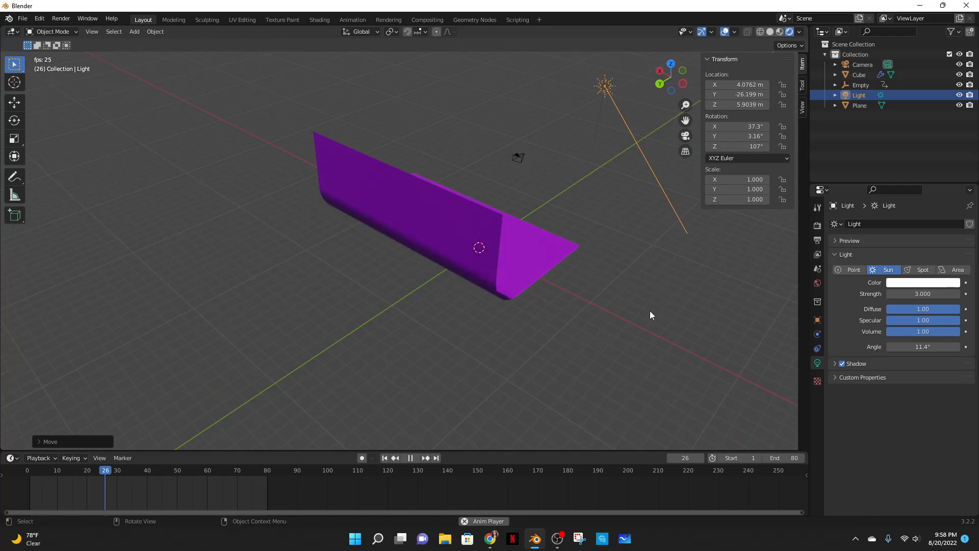
# Step: Rotate the sun light to about X -1°, Y -31.7°, Z 79.5° and check the lit letters through the camera
pyautogui.press('r')
pyautogui.click(385, 265)
pyautogui.moveTo(385, 265); pyautogui.dragTo(490, 275, button='middle')
pyautogui.scroll(6, 483, 319)
pyautogui.scroll(-6, 454, 332)
pyautogui.moveTo(454, 332)
pyautogui.mouseDown(button='middle')
pyautogui.moveTo(434, 317)
pyautogui.moveTo(455, 332)
pyautogui.mouseUp(button='middle')
pyautogui.press('KP_0')
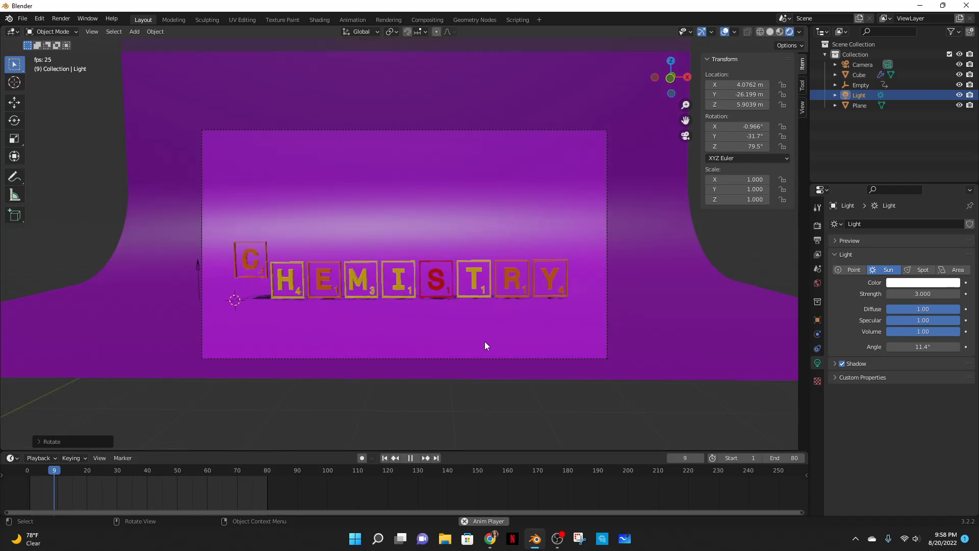
pyautogui.scroll(3, 484, 341)
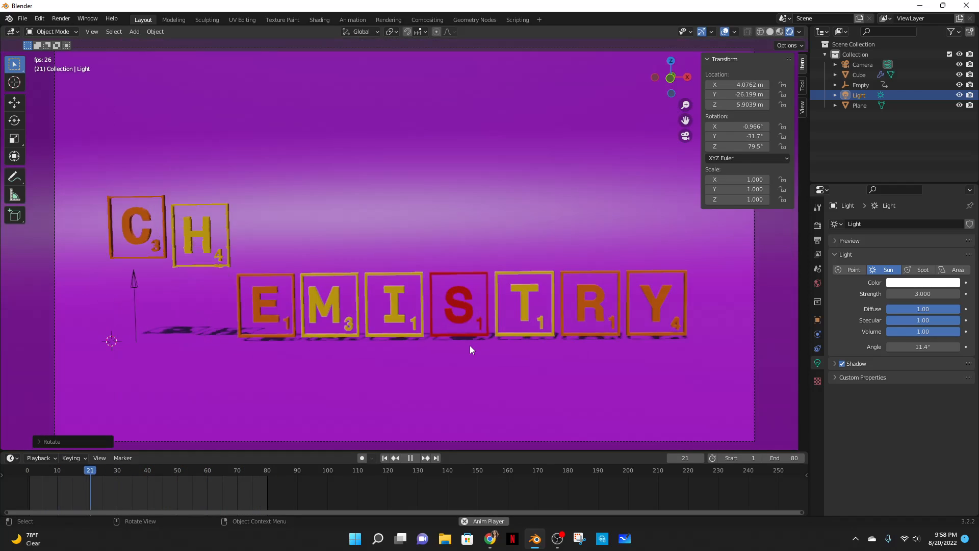
# Step: Raise the backdrop plane along Z by about 0.063 m to meet the bases of the letters, then deselect it
pyautogui.click(472, 376)
pyautogui.press('g')
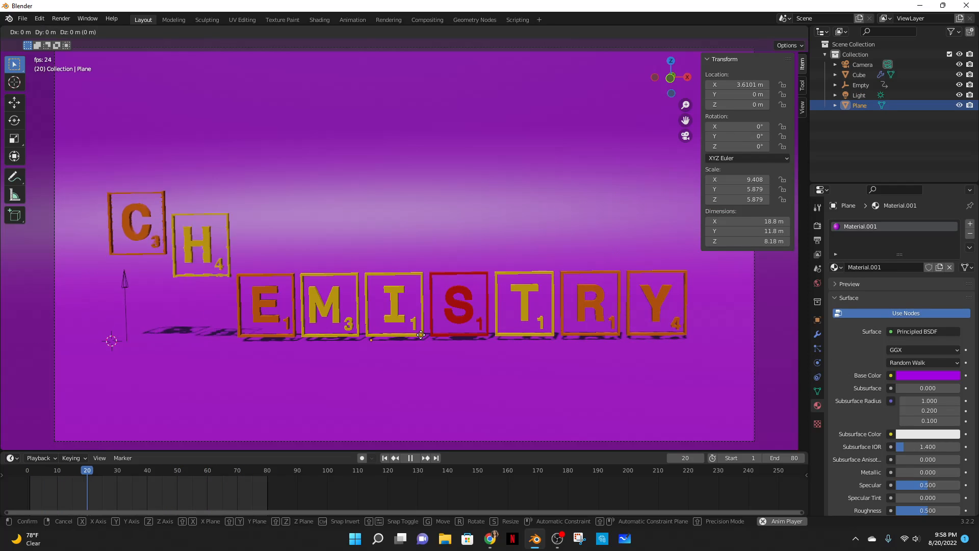
pyautogui.press('z')
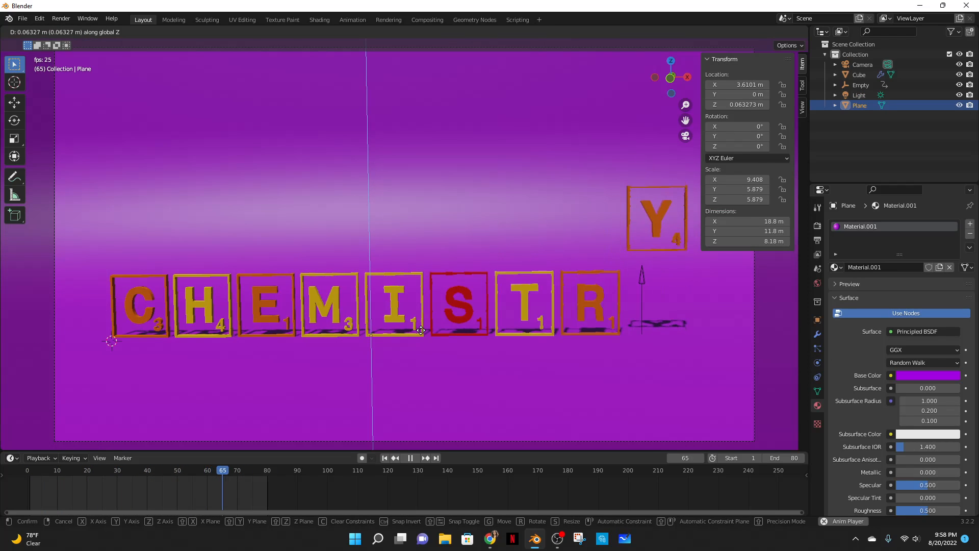
pyautogui.click(421, 330)
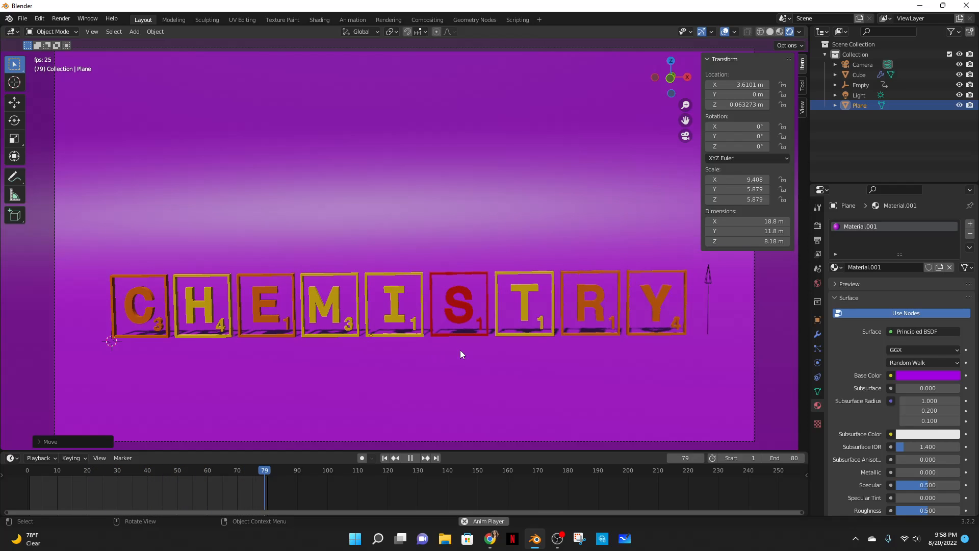
pyautogui.scroll(-3, 479, 346)
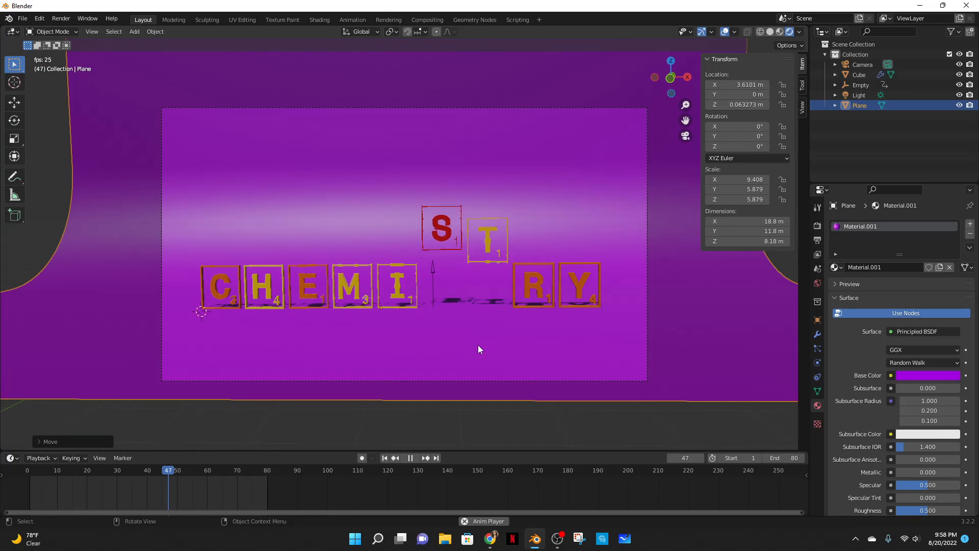
pyautogui.click(451, 423)
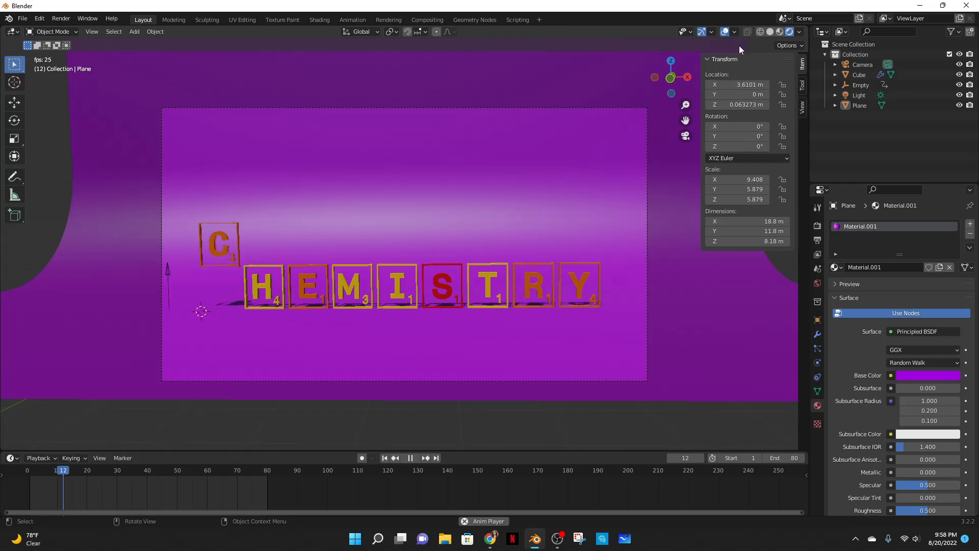
# Step: Set the render output path to a new folder named 82022 inside the Desktop animations folder
pyautogui.click(816, 242)
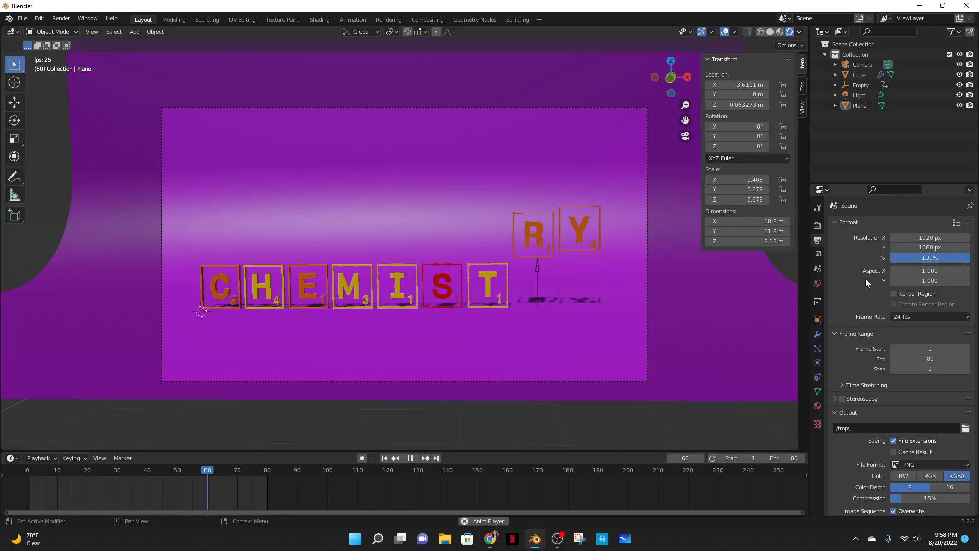
pyautogui.click(965, 372)
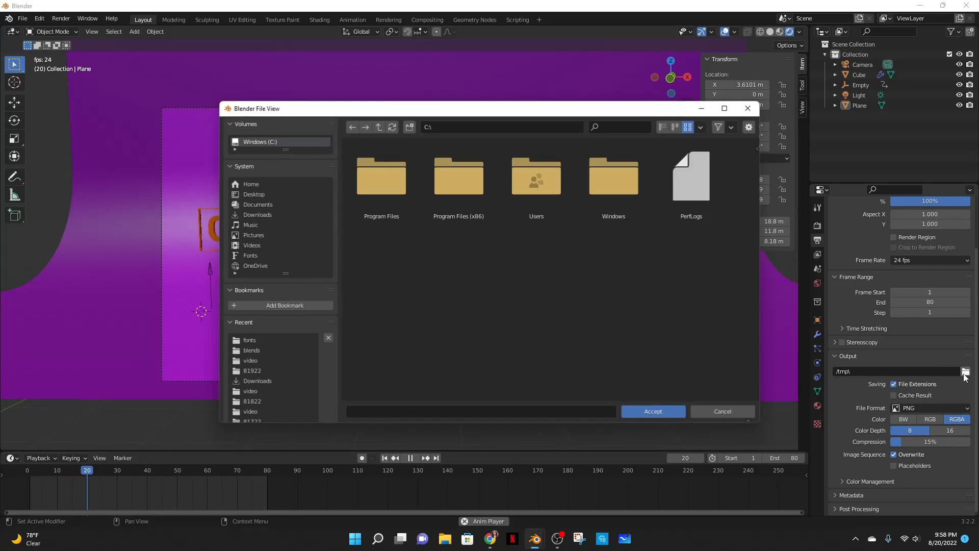
pyautogui.doubleClick(405, 176)
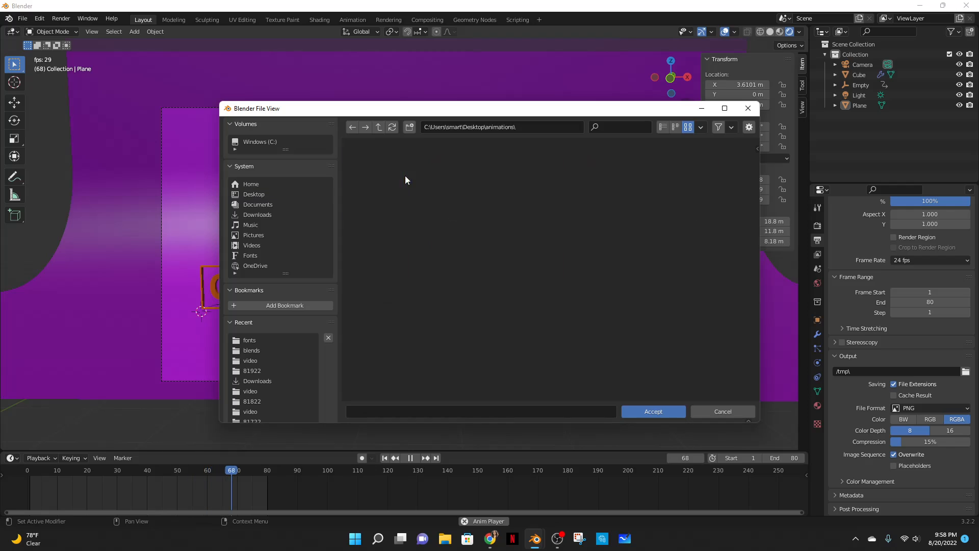
pyautogui.click(409, 127)
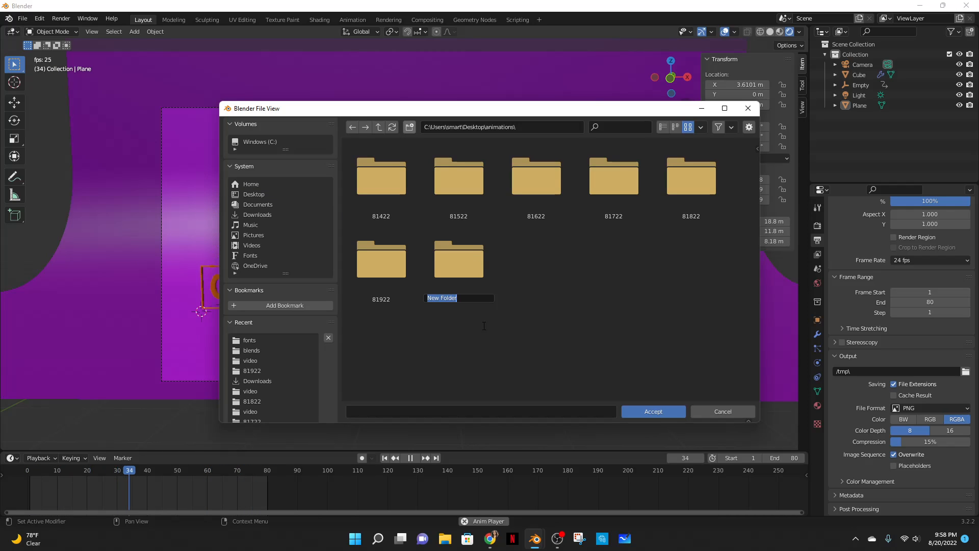
pyautogui.write('82022')
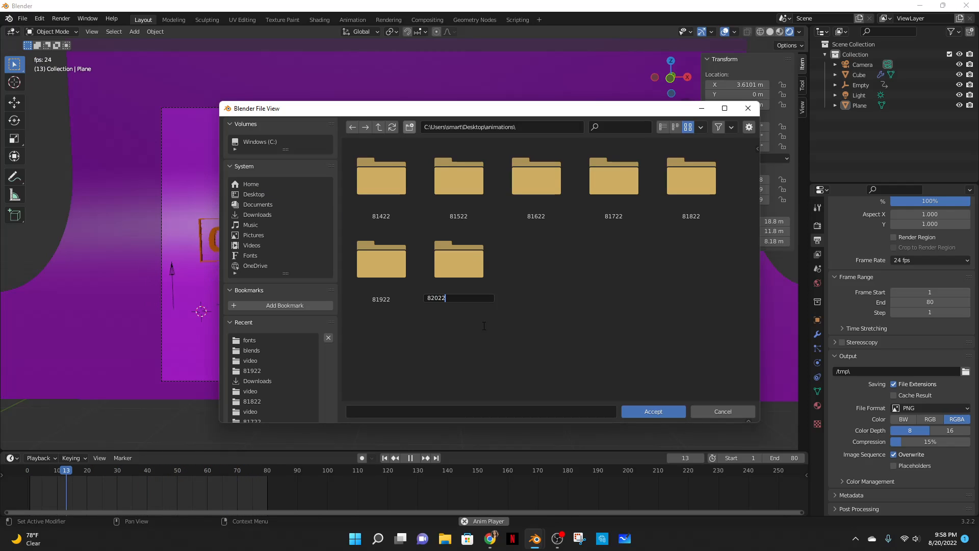
pyautogui.press('Return')
pyautogui.doubleClick(459, 265)
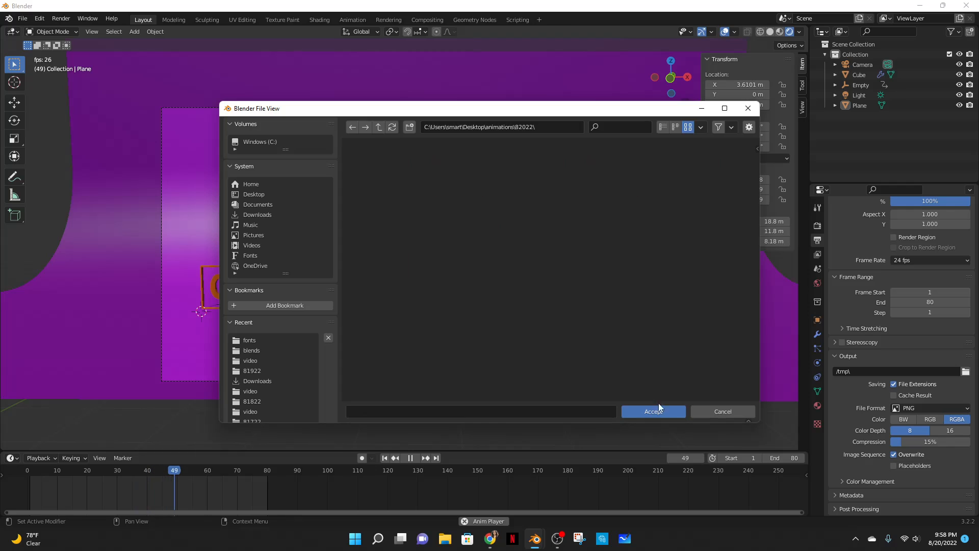
pyautogui.click(635, 410)
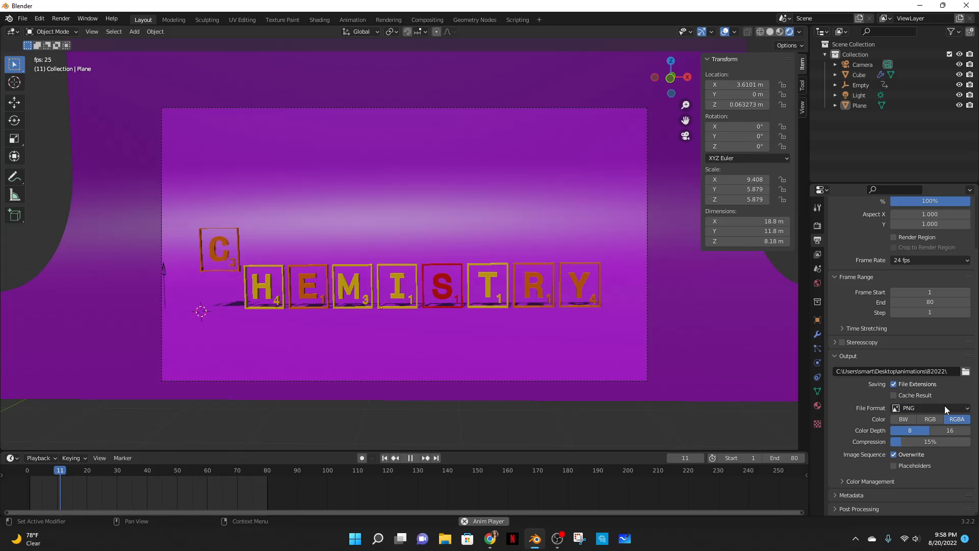
# Step: Stop the playback and render the full animation
pyautogui.click(411, 457)
pyautogui.click(61, 19)
pyautogui.click(96, 40)
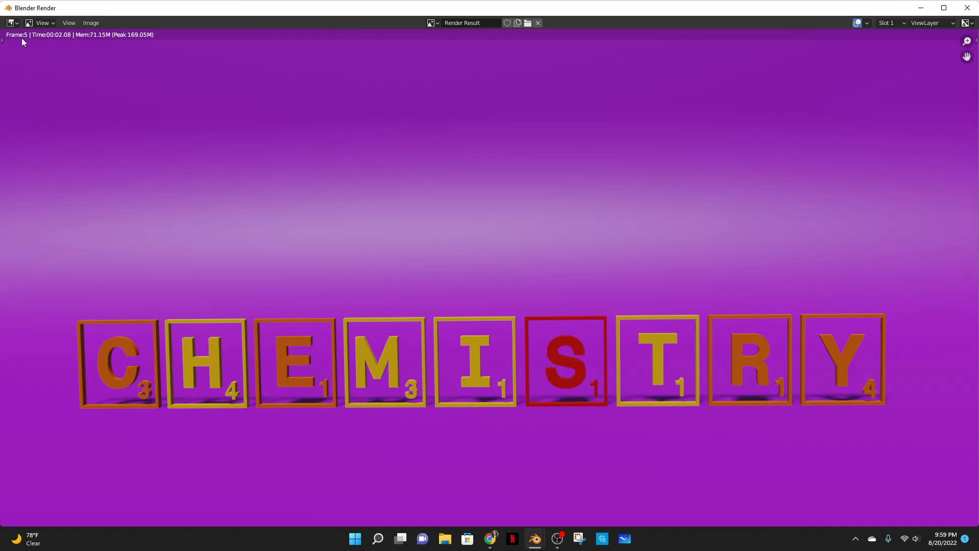
pyautogui.click(557, 538)
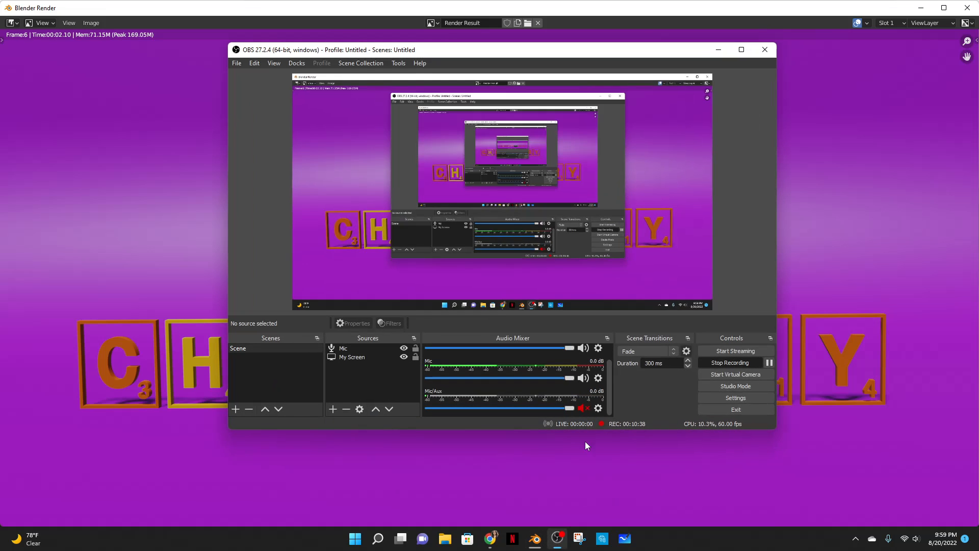
pyautogui.click(769, 363)
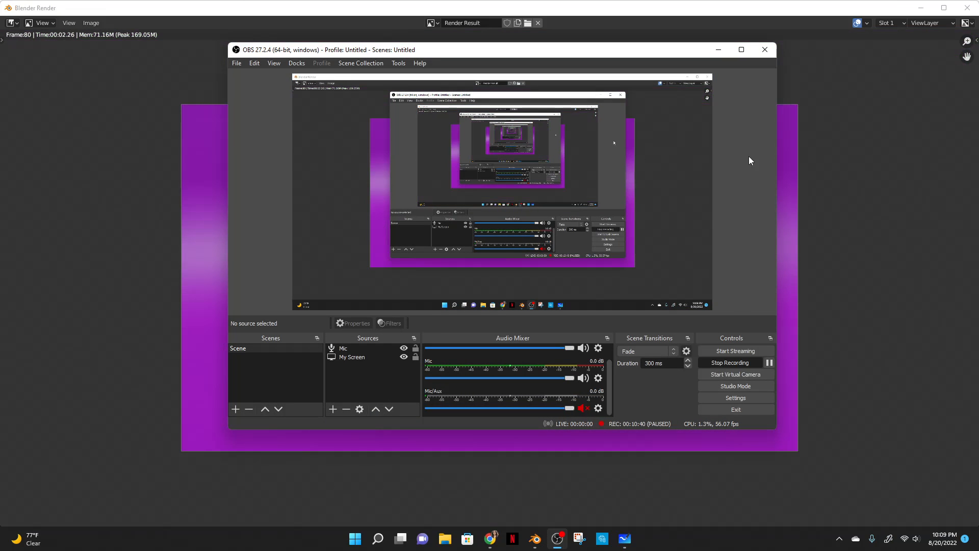
pyautogui.click(719, 50)
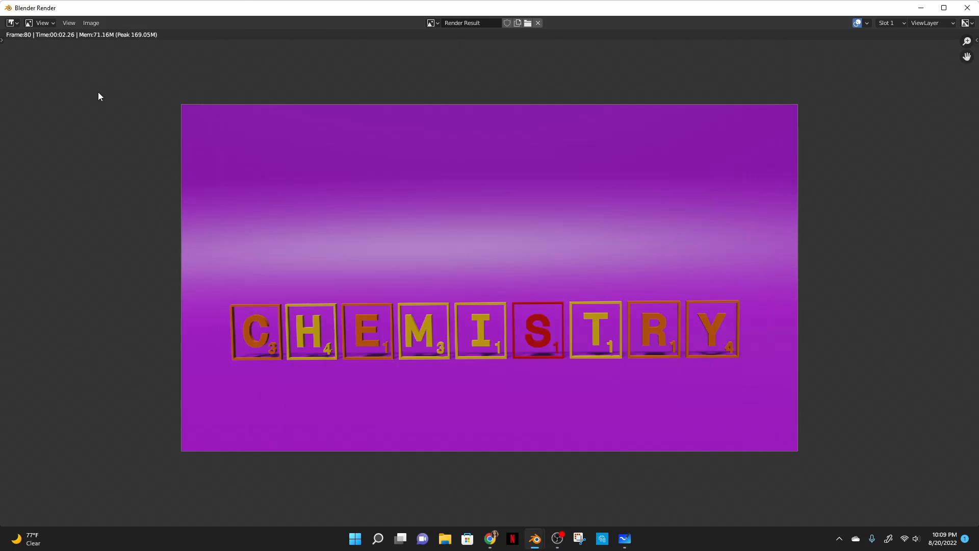
# Step: Close the finished render window and add a Video Editing workspace
pyautogui.click(967, 8)
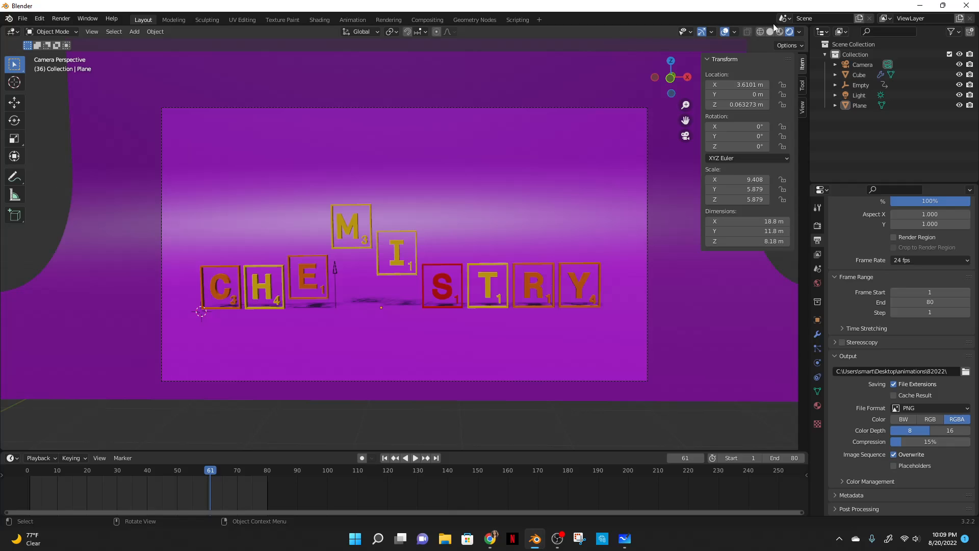
pyautogui.click(538, 19)
pyautogui.moveTo(519, 79)
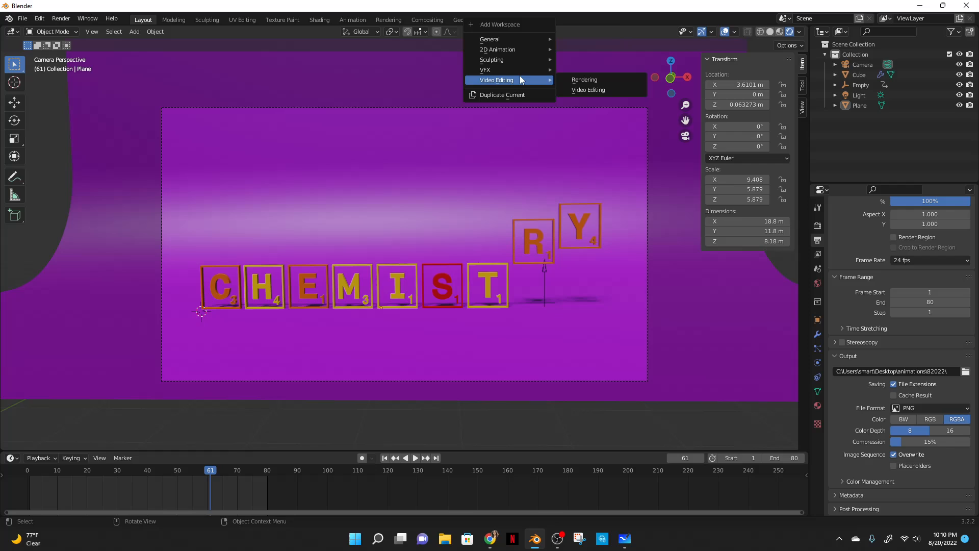
pyautogui.click(573, 90)
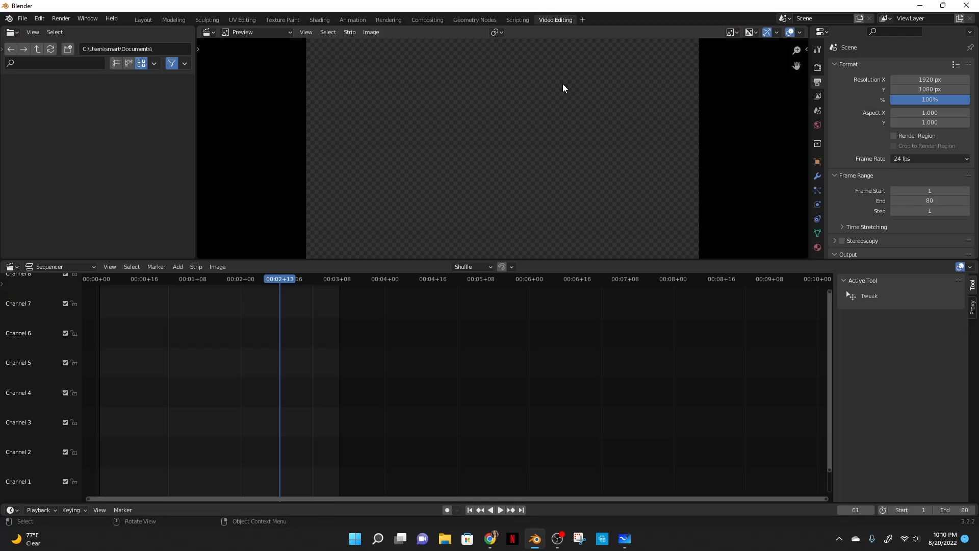
# Step: Add all rendered PNG frames from the animations\82022 folder as an image strip starting at frame 0, and preview its playback
pyautogui.moveTo(291, 279); pyautogui.dragTo(828, 283)
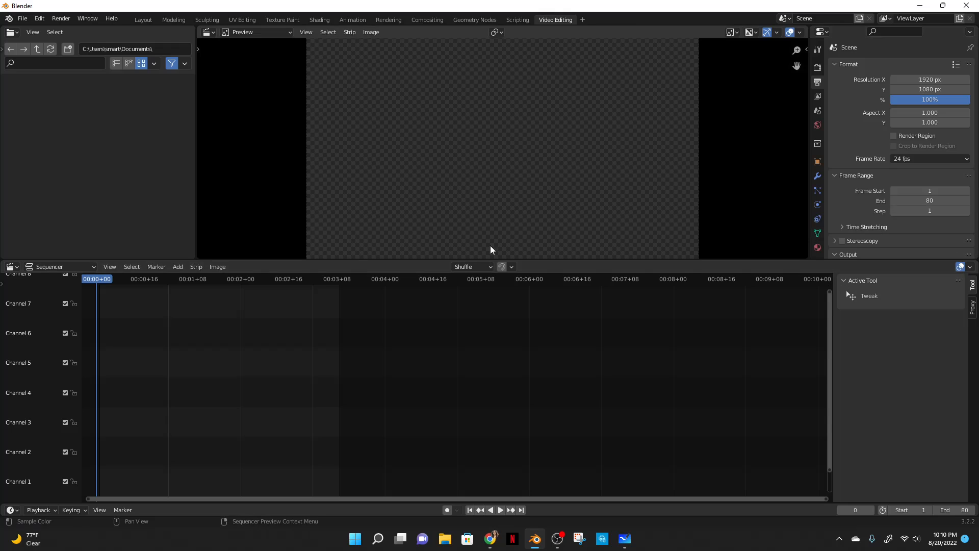
pyautogui.click(178, 266)
pyautogui.click(214, 331)
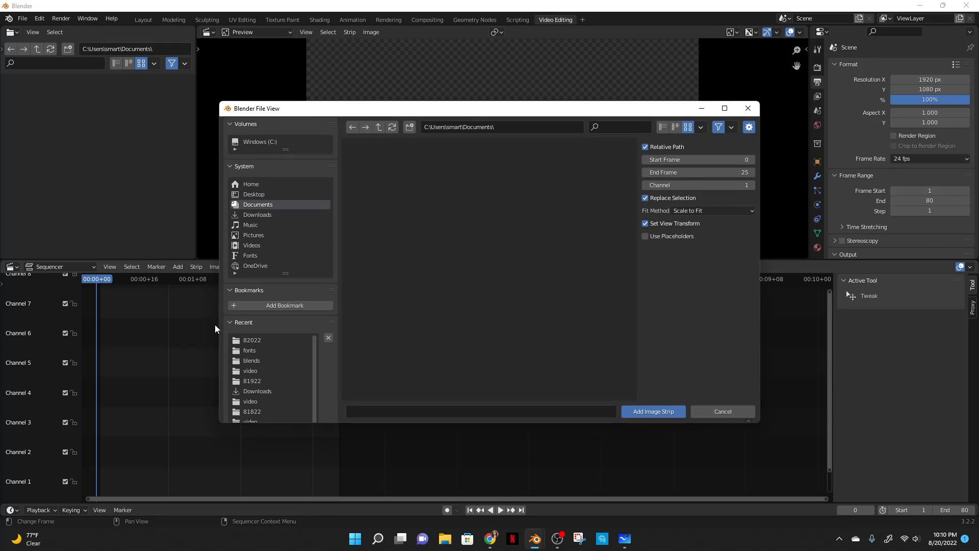
pyautogui.click(275, 197)
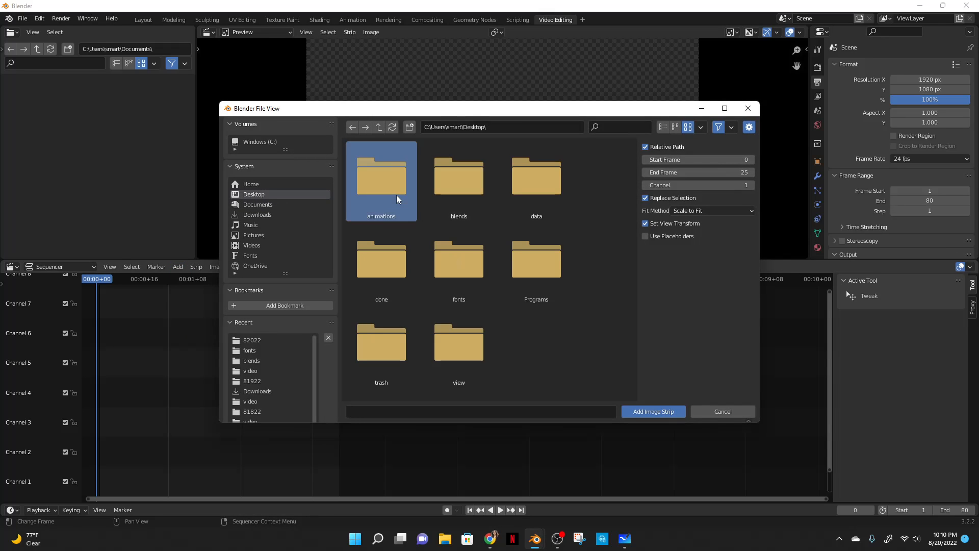
pyautogui.doubleClick(397, 170)
pyautogui.doubleClick(392, 344)
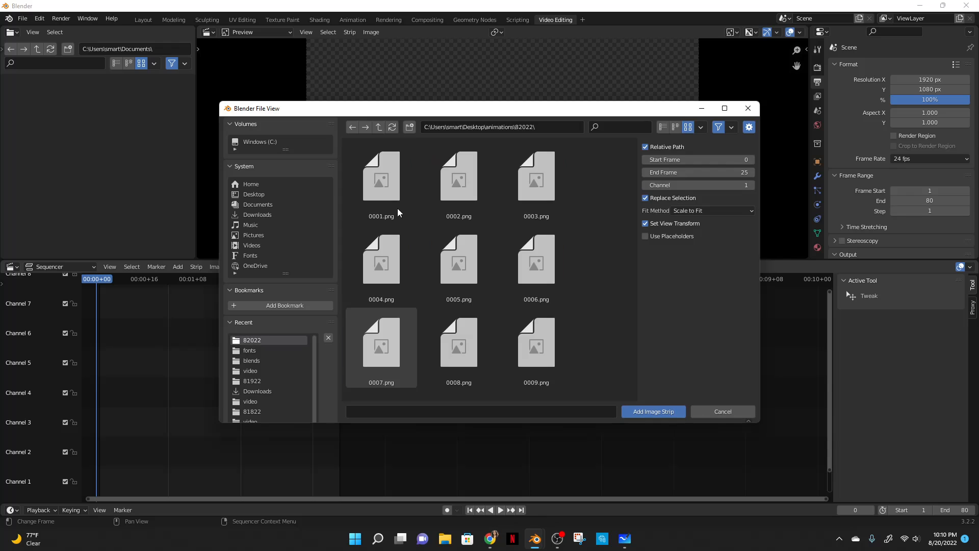
pyautogui.click(396, 210)
pyautogui.moveTo(635, 151); pyautogui.dragTo(622, 389)
pyautogui.keyDown('shift'); pyautogui.click(458, 349); pyautogui.keyUp('shift')
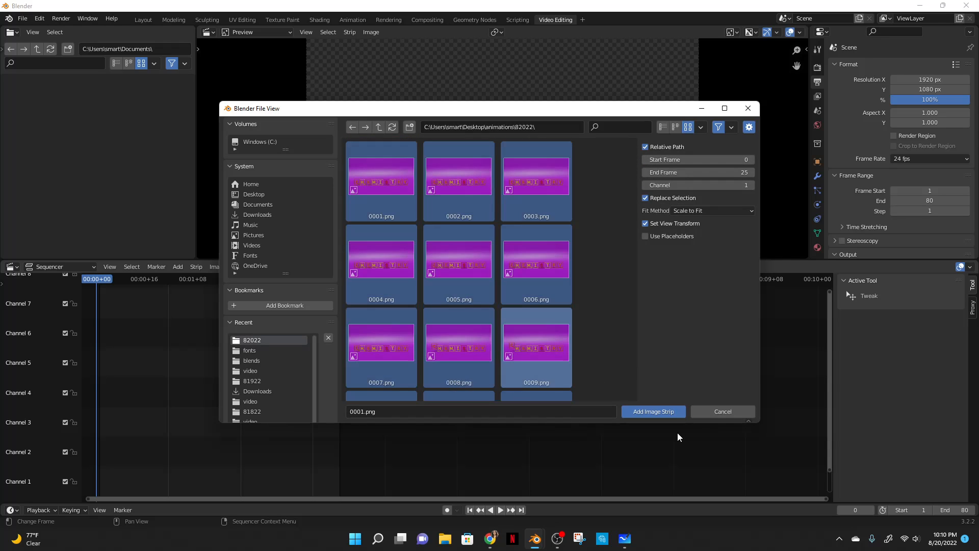
pyautogui.click(674, 413)
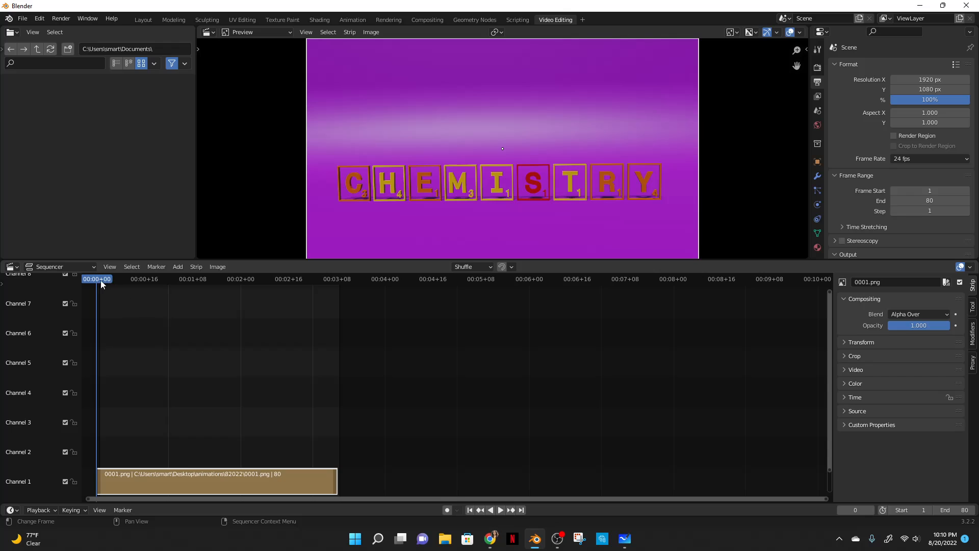
pyautogui.press('space')
pyautogui.moveTo(267, 286); pyautogui.dragTo(89, 283)
# Step: Set the output path to a new folder named video inside the 82022 folder
pyautogui.scroll(-5, 833, 172)
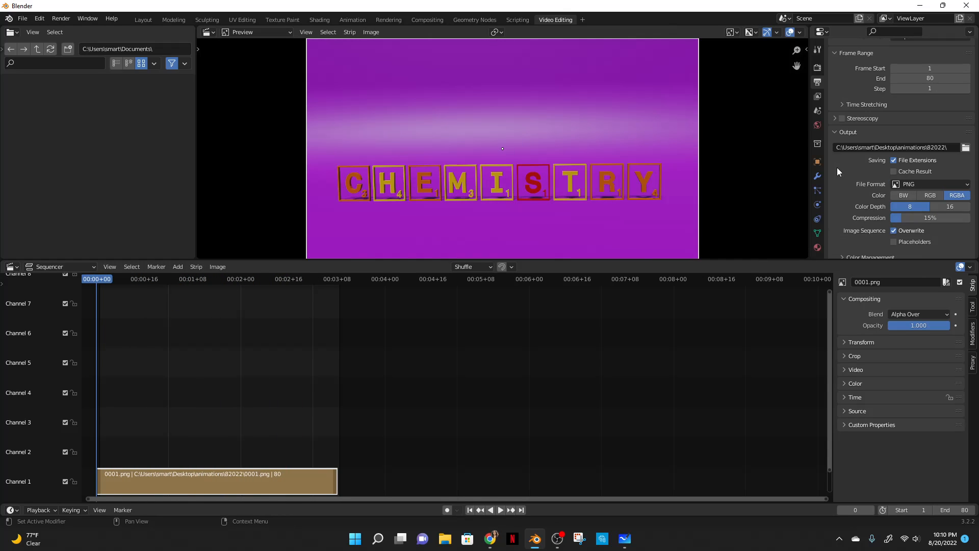
pyautogui.click(966, 148)
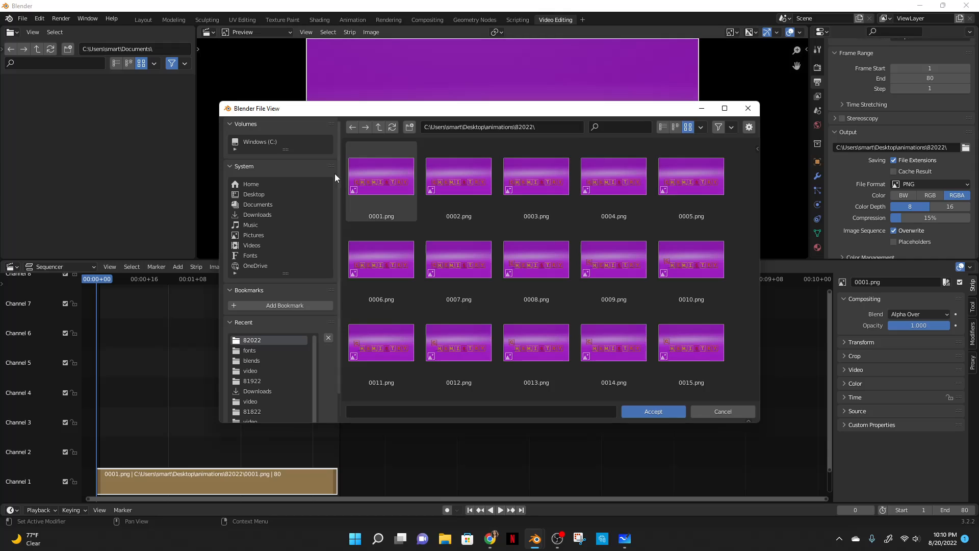
pyautogui.click(410, 127)
pyautogui.write('v')
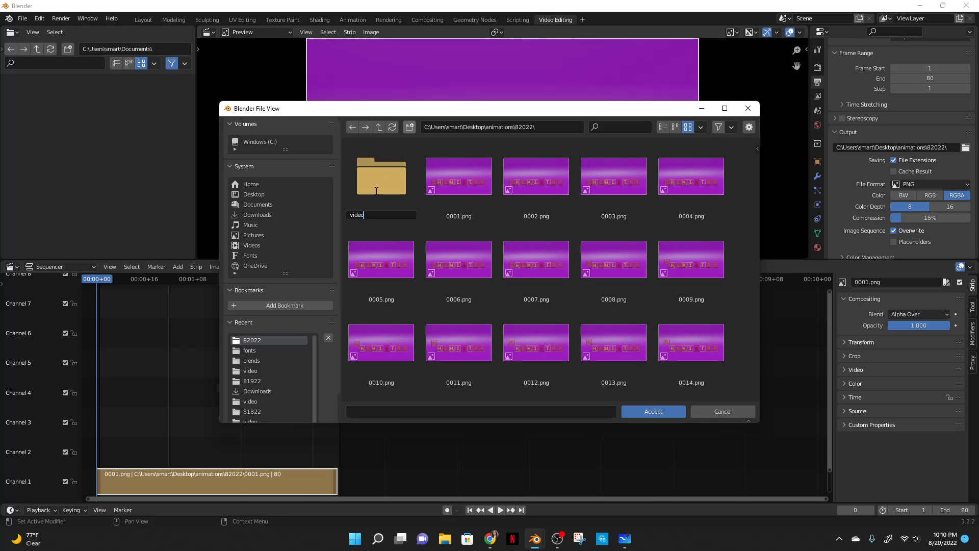
pyautogui.write('ideo')
pyautogui.press('Return')
pyautogui.doubleClick(376, 192)
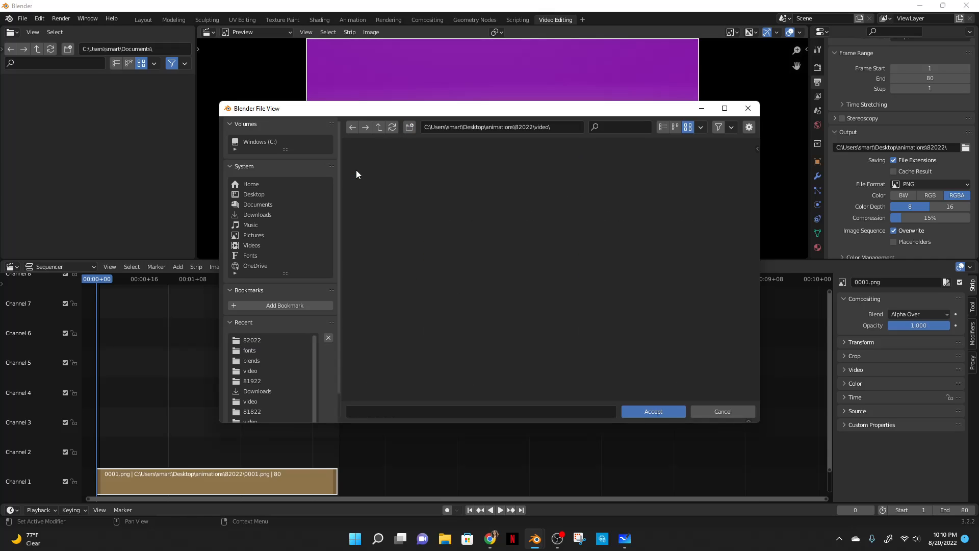
pyautogui.click(666, 409)
pyautogui.scroll(-2, 912, 151)
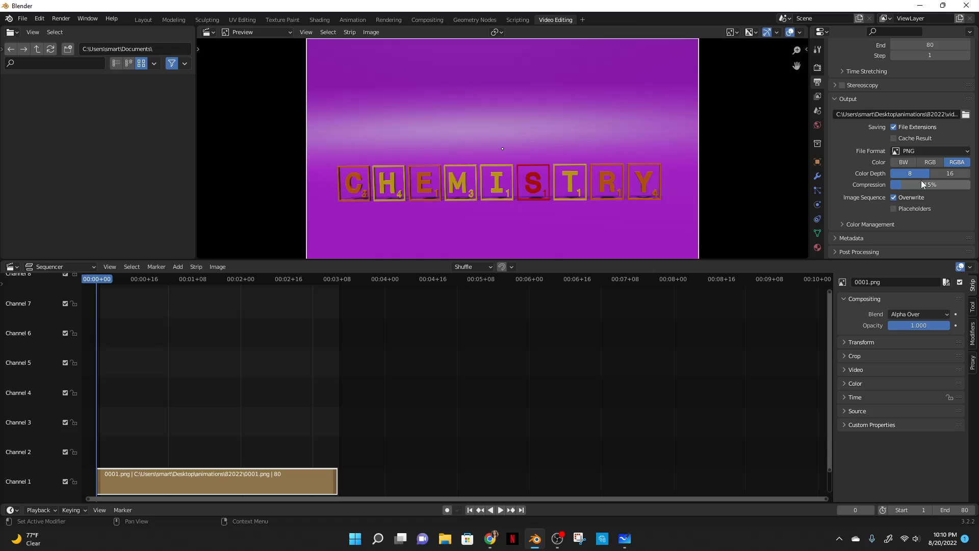
# Step: Set the output file format to FFmpeg Video with an MPEG-4 container
pyautogui.click(911, 151)
pyautogui.click(949, 204)
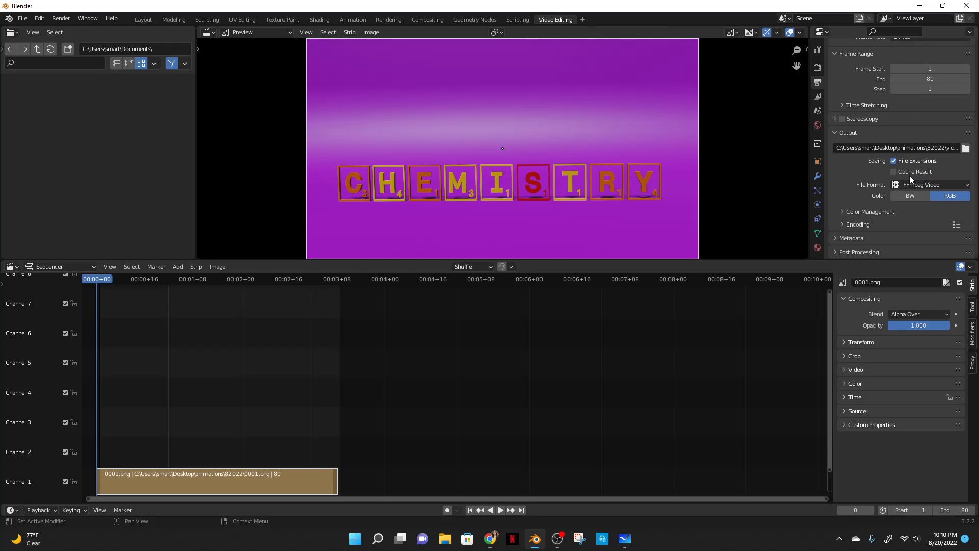
pyautogui.click(874, 222)
pyautogui.scroll(-7, 871, 215)
pyautogui.click(951, 118)
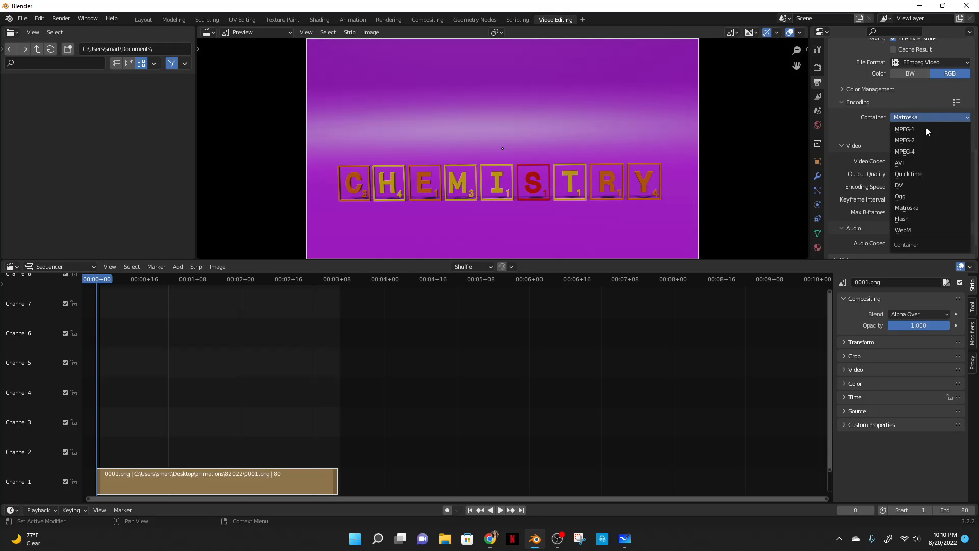
pyautogui.click(920, 151)
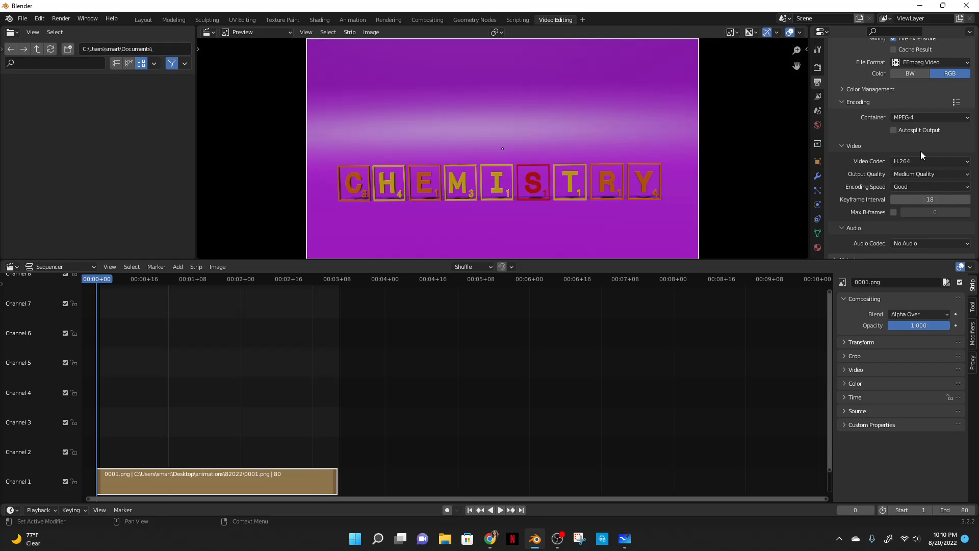
# Step: Set the video output quality to High Quality and render the animation
pyautogui.click(907, 174)
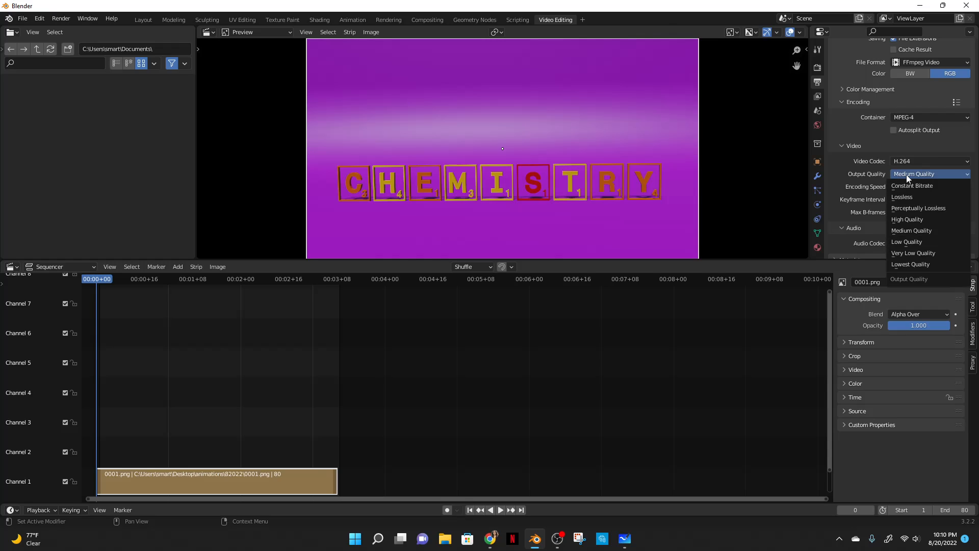
pyautogui.click(911, 220)
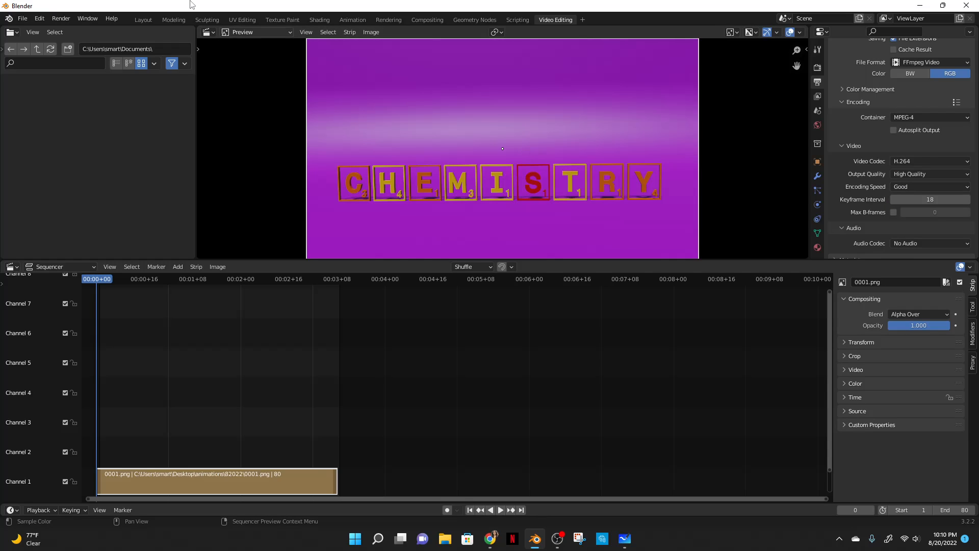
pyautogui.click(62, 19)
pyautogui.click(87, 40)
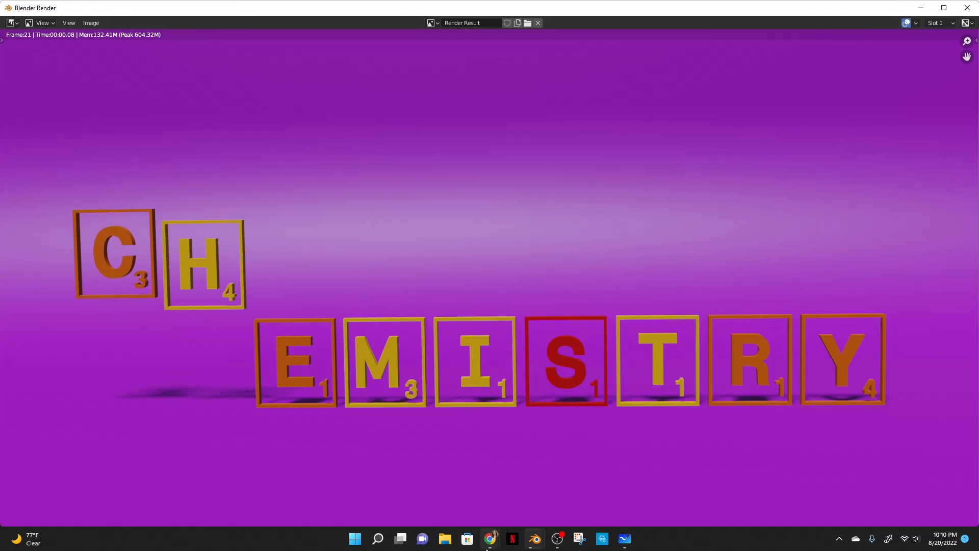
# Step: Switch to File Explorer and open the video folder inside Desktop\animations\82022
pyautogui.click(445, 538)
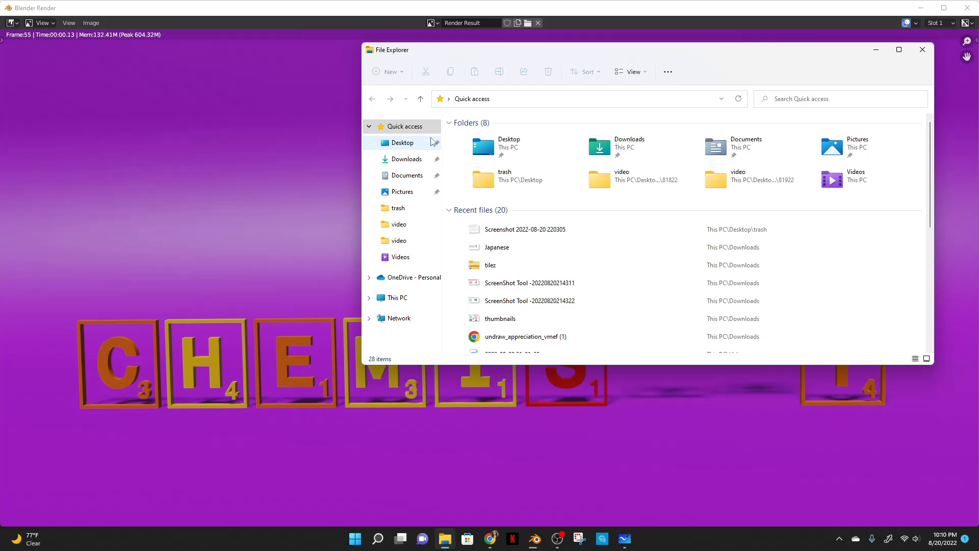
pyautogui.click(400, 143)
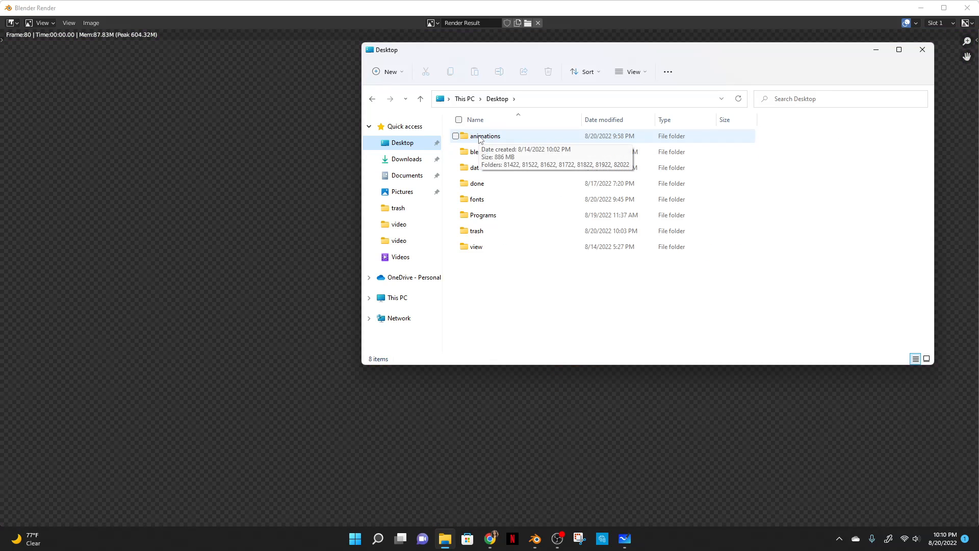
pyautogui.click(479, 137)
pyautogui.doubleClick(480, 139)
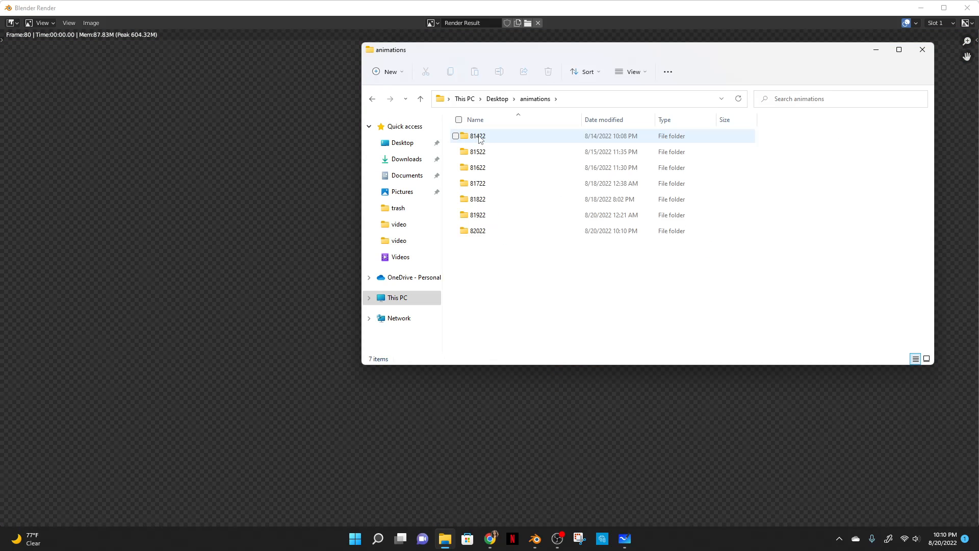
pyautogui.doubleClick(479, 230)
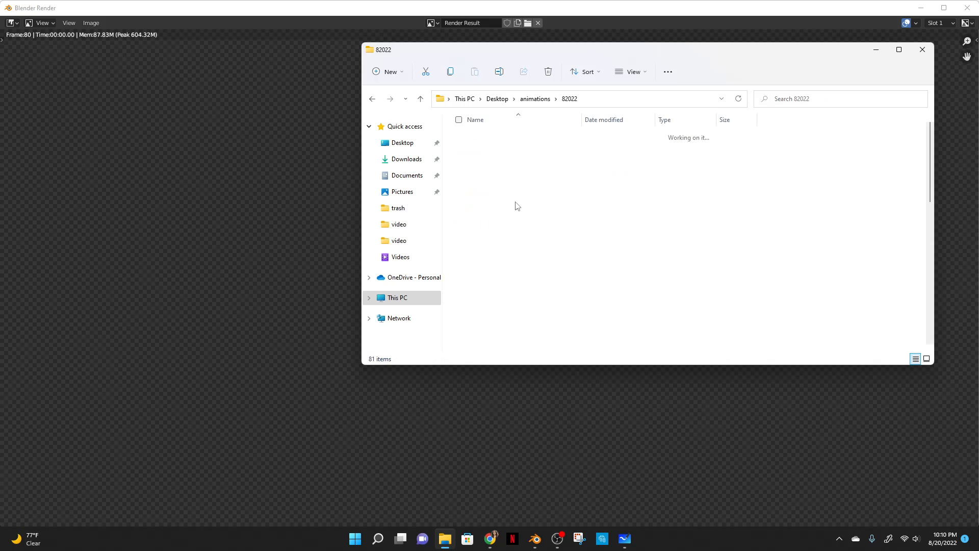
pyautogui.click(495, 165)
pyautogui.doubleClick(494, 164)
# Step: Play the rendered 0001-0080 video on repeat and close the player
pyautogui.doubleClick(481, 153)
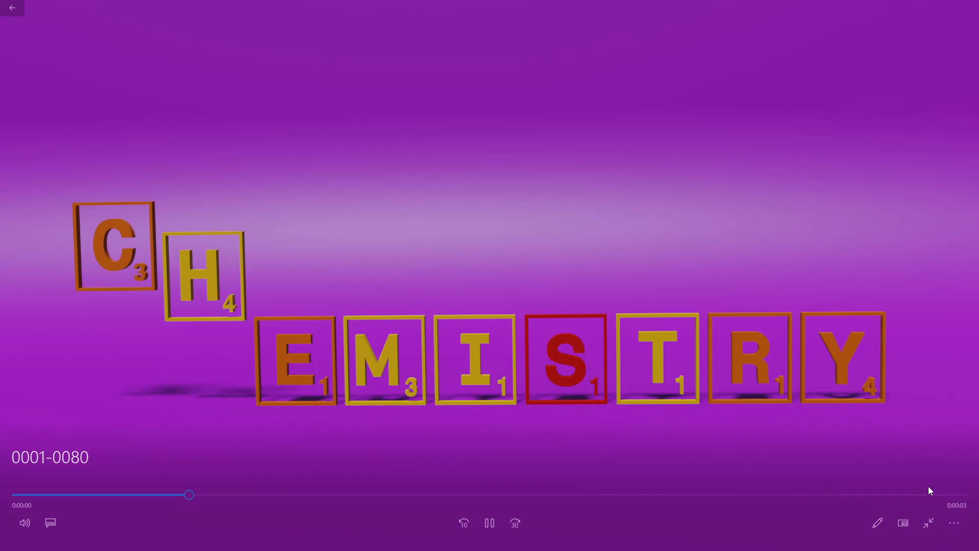
pyautogui.click(954, 523)
pyautogui.click(932, 466)
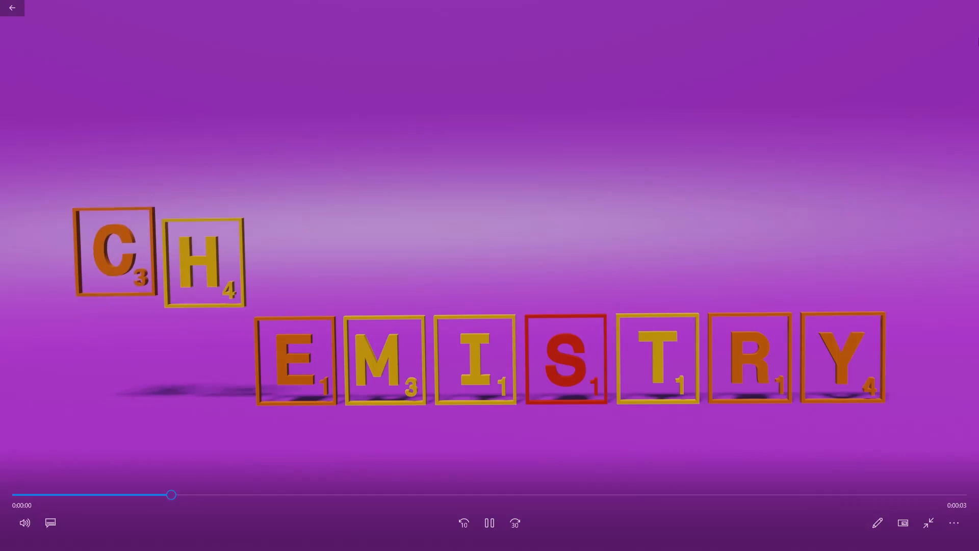
pyautogui.click(970, 5)
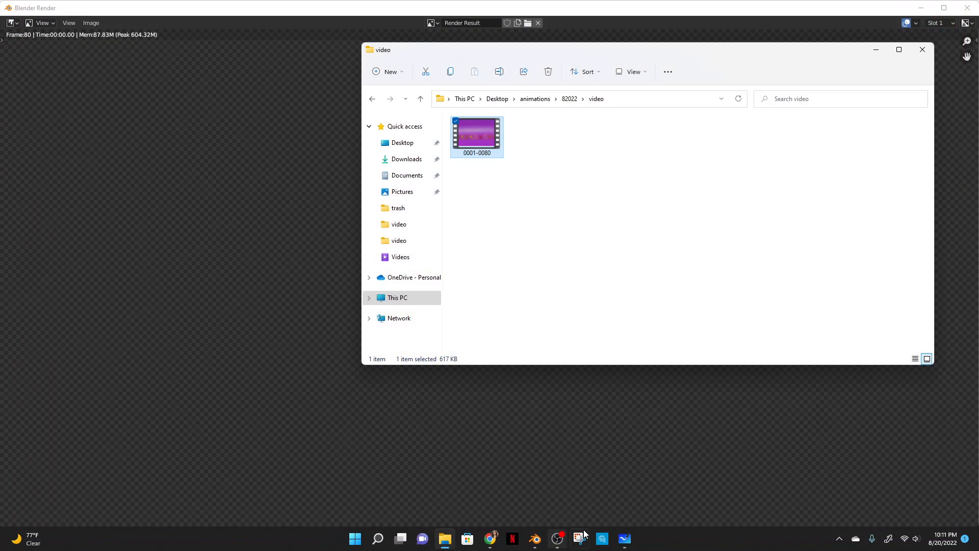